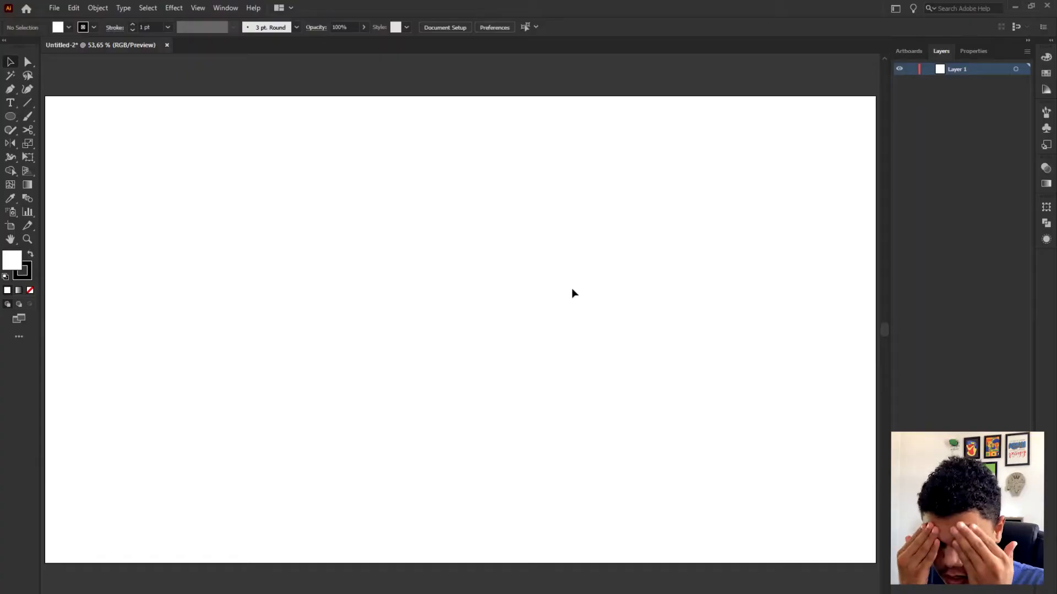
Draw a 55 × 55 px square in the upper-left area of the artboard.
{"action": "key", "text": "m"}
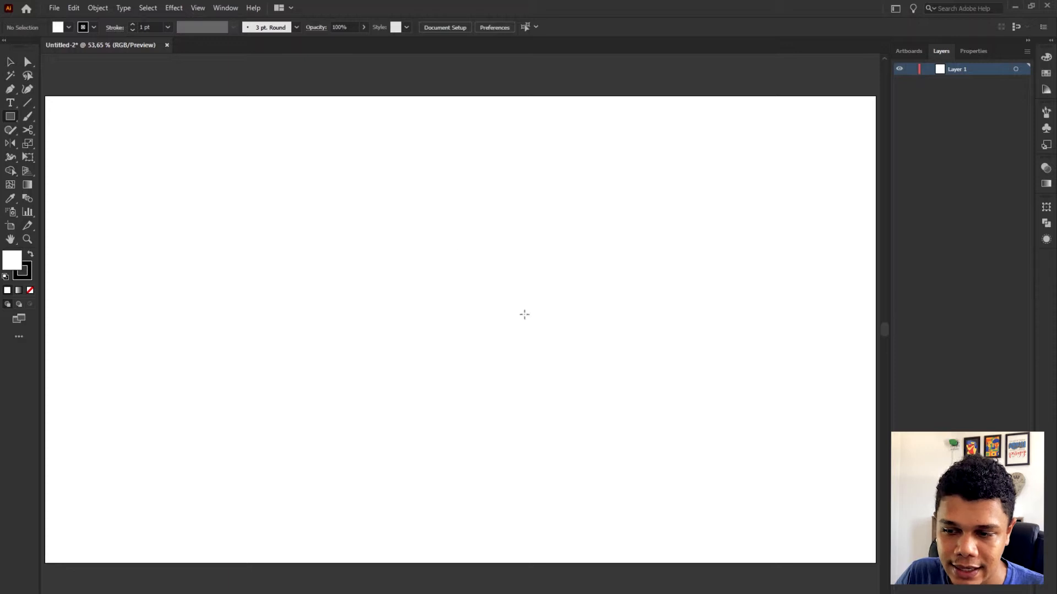
{"action": "left_click", "coordinate": [199, 166]}
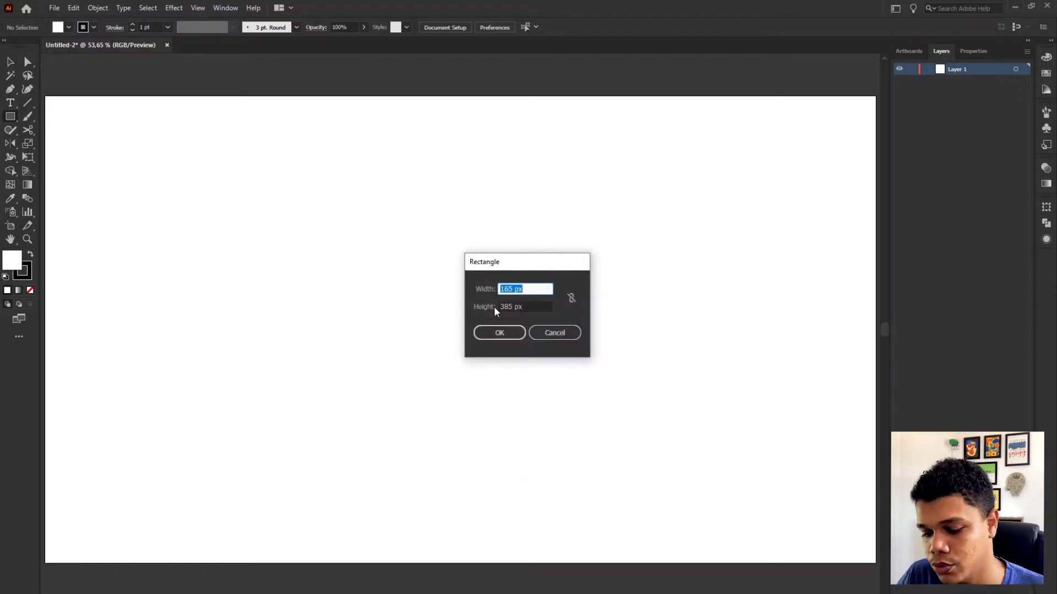
{"action": "type", "text": "55"}
{"action": "key", "text": "Tab"}
{"action": "type", "text": "55"}
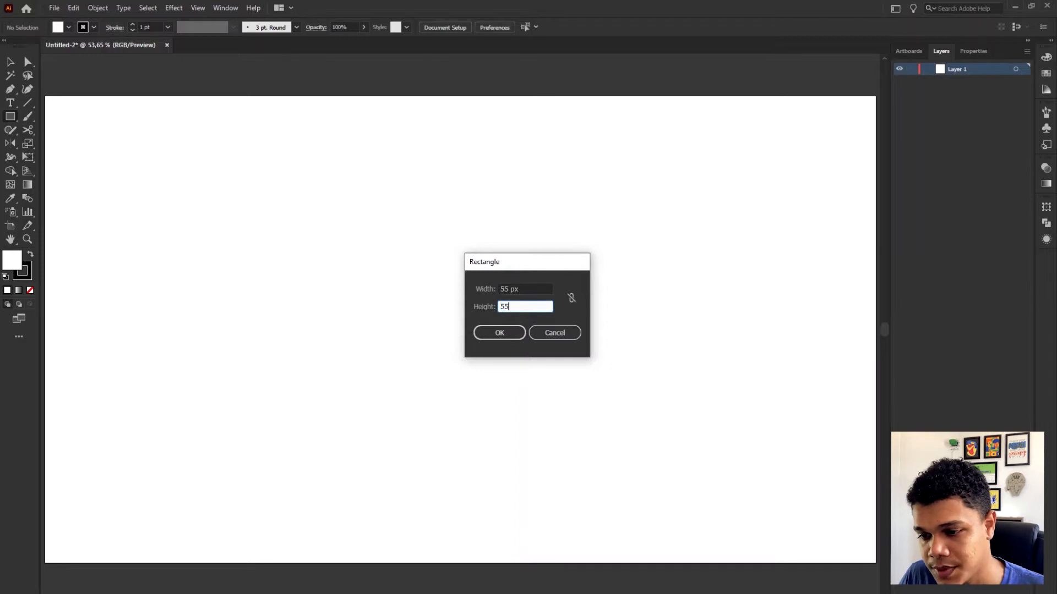
{"action": "left_click", "coordinate": [500, 333]}
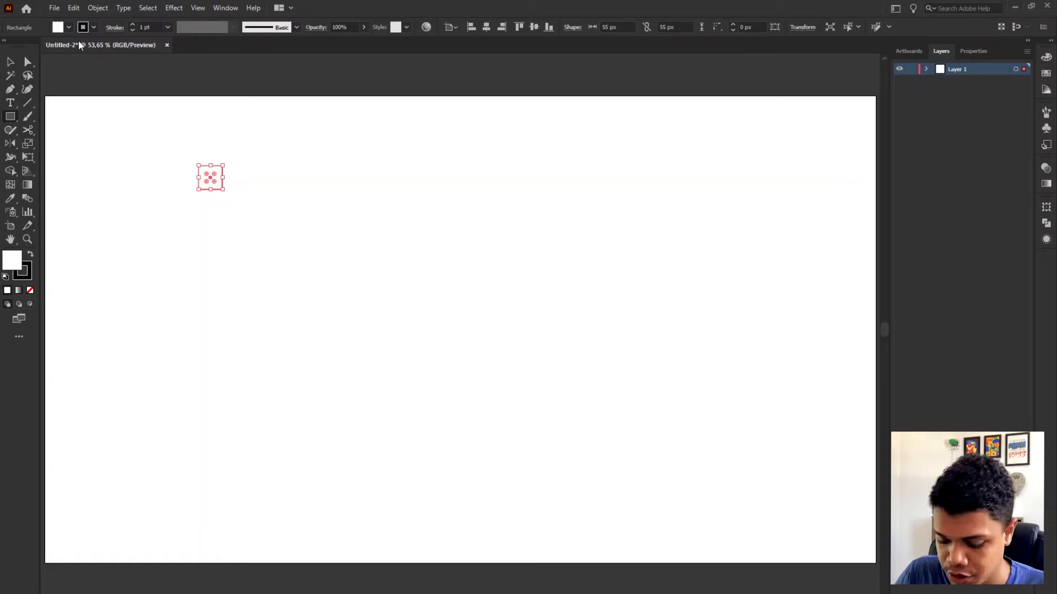
Remove the square's fill and check its stroke alignment options.
{"action": "key", "text": "slash"}
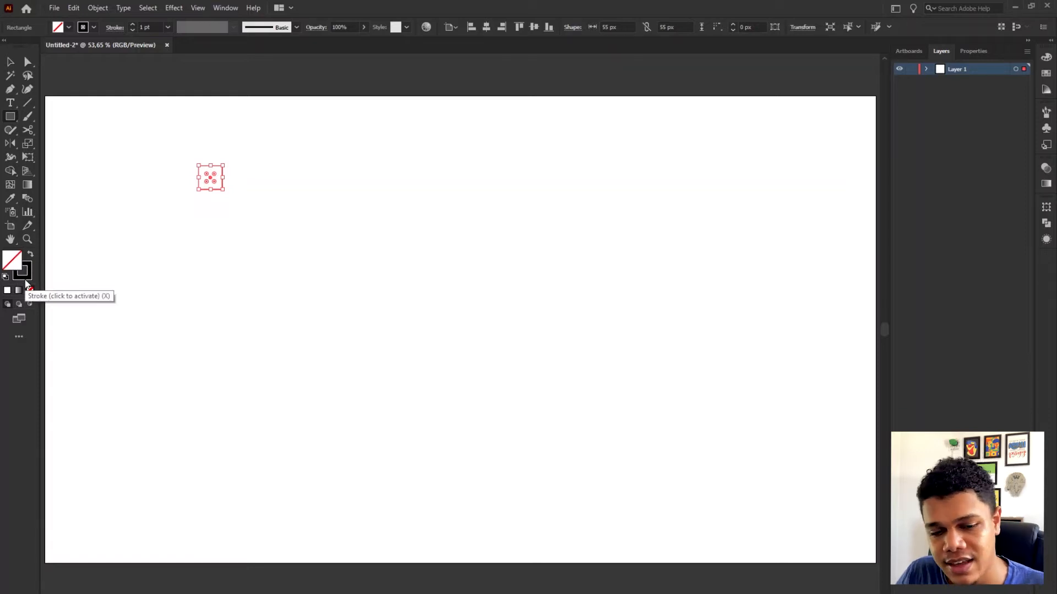
{"action": "left_click", "coordinate": [111, 27]}
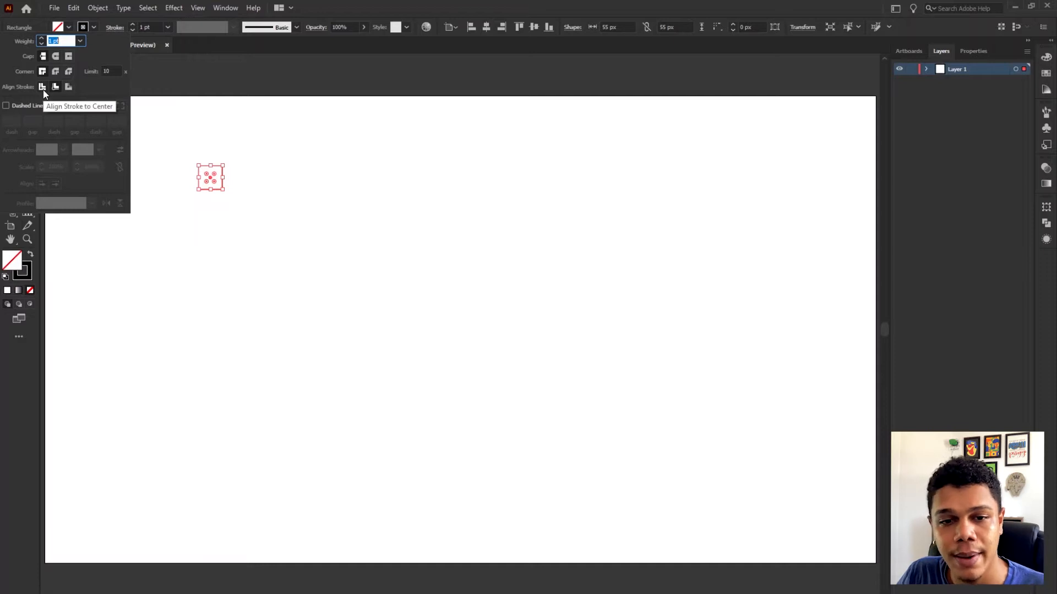
{"action": "key", "text": "v"}
{"action": "left_click", "coordinate": [277, 145]}
Duplicate the square to the right edge to edge and repeat the copy to form a row of 16 squares.
{"action": "left_click_drag", "start_coordinate": [222, 176], "coordinate": [246, 176]}
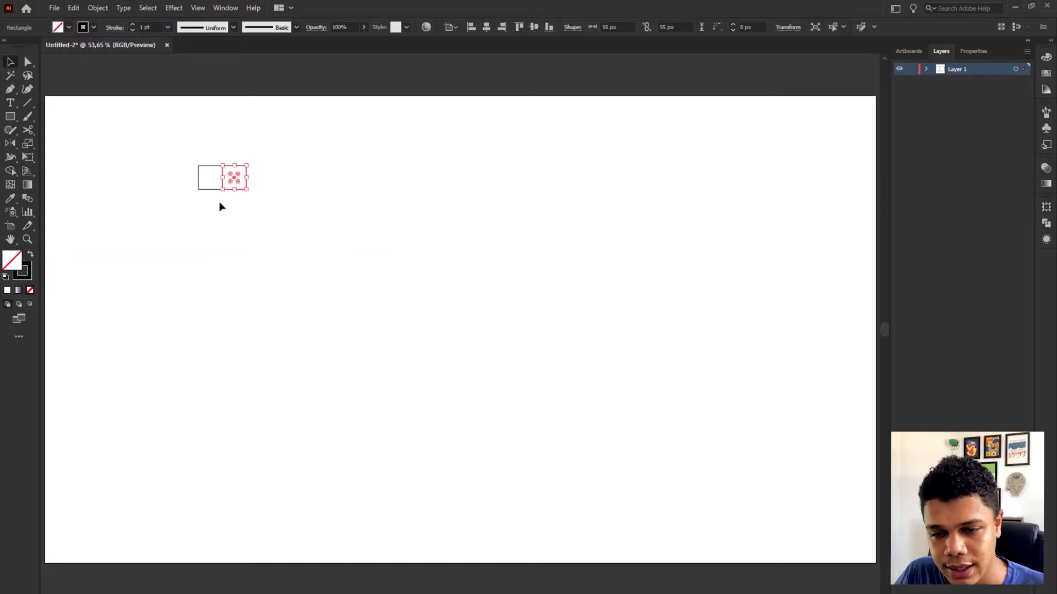
{"action": "left_click", "coordinate": [195, 8]}
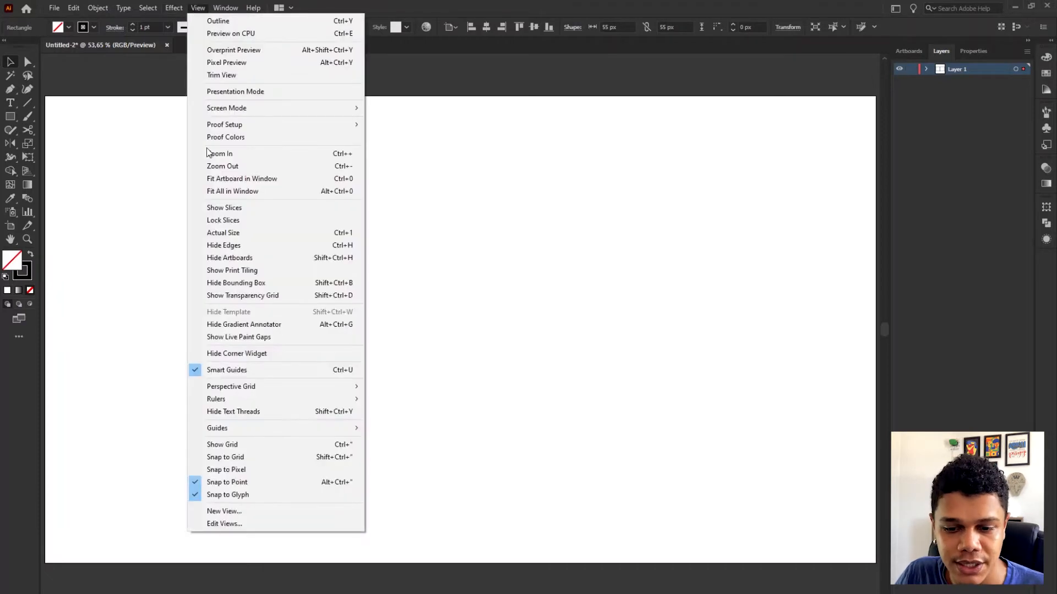
{"action": "left_click", "coordinate": [309, 374]}
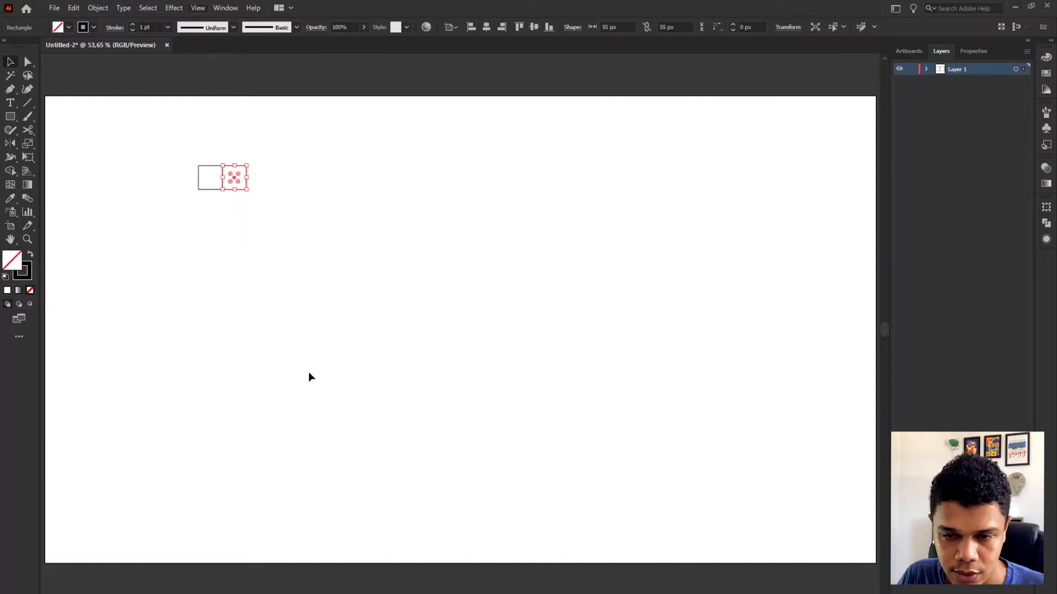
{"action": "key", "text": "ctrl+d"}
{"action": "key", "text": "ctrl+d"}
{"action": "key", "text": "ctrl+d"}
{"action": "key", "text": "ctrl+d"}
{"action": "key", "text": "ctrl+d"}
{"action": "key", "text": "ctrl+d"}
{"action": "key", "text": "ctrl+d"}
{"action": "key", "text": "ctrl+d"}
{"action": "key", "text": "ctrl+d"}
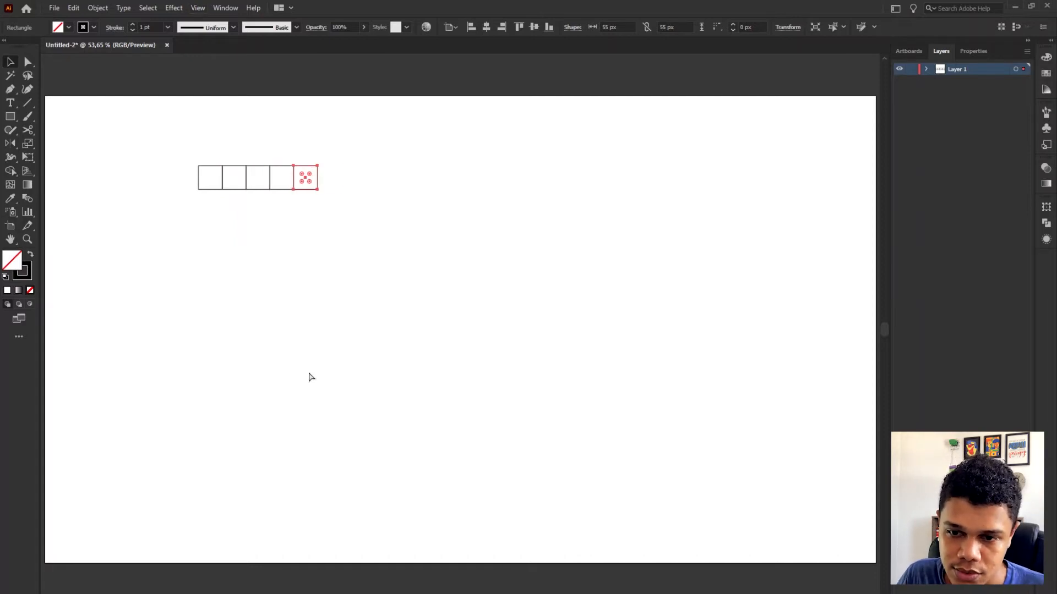
{"action": "key", "text": "ctrl+d"}
{"action": "key", "text": "ctrl+d"}
{"action": "key", "text": "ctrl+d"}
{"action": "key", "text": "ctrl+d"}
{"action": "key", "text": "ctrl+d"}
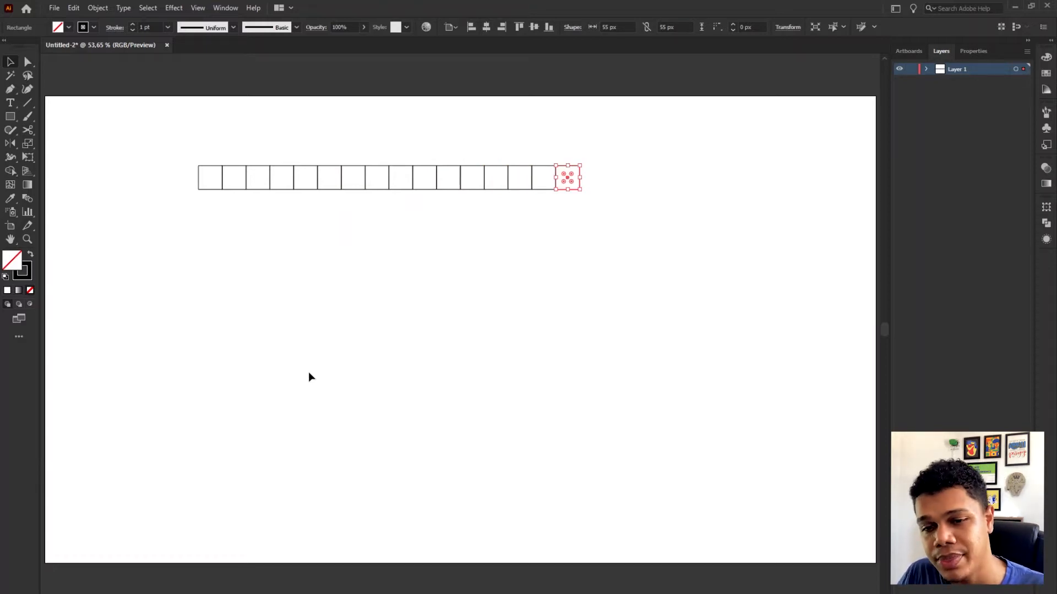
Duplicate the whole row directly below itself and repeat the copy to build a grid of 11 rows.
{"action": "key", "text": "ctrl+a"}
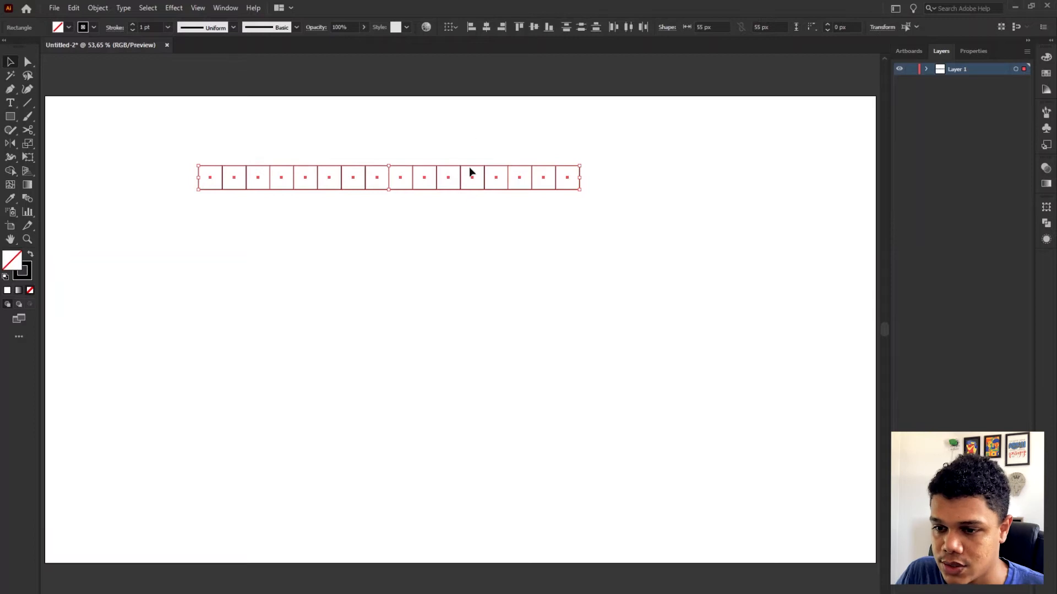
{"action": "left_click_drag", "start_coordinate": [433, 176], "coordinate": [443, 199]}
{"action": "key", "text": "ctrl+d"}
{"action": "key", "text": "ctrl+d"}
{"action": "key", "text": "ctrl+d"}
{"action": "key", "text": "ctrl+d"}
{"action": "key", "text": "ctrl+d"}
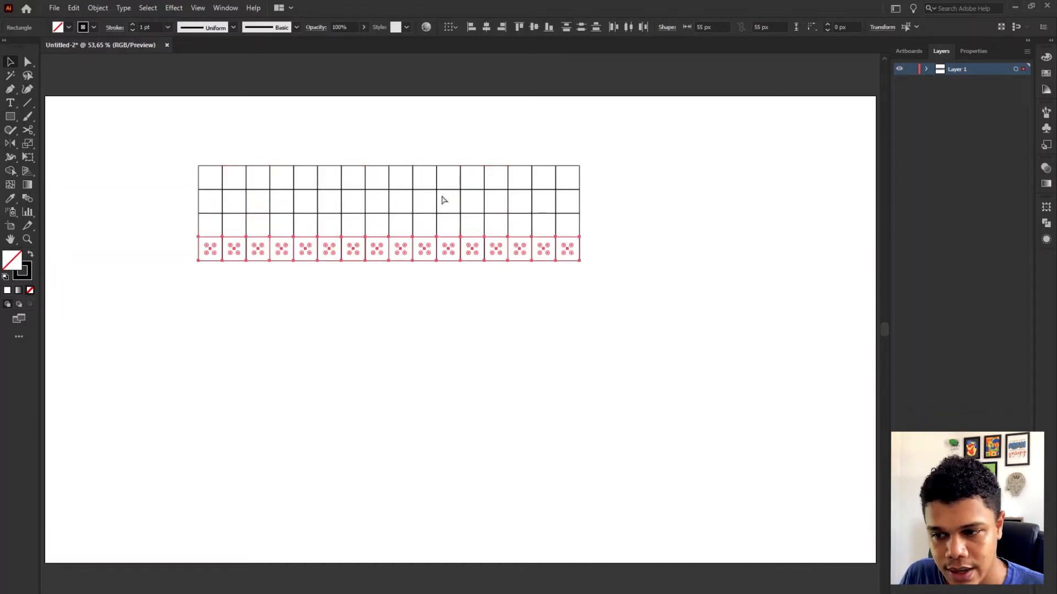
{"action": "key", "text": "ctrl+d"}
{"action": "key", "text": "ctrl+d"}
{"action": "key", "text": "ctrl+d"}
{"action": "key", "text": "ctrl+d"}
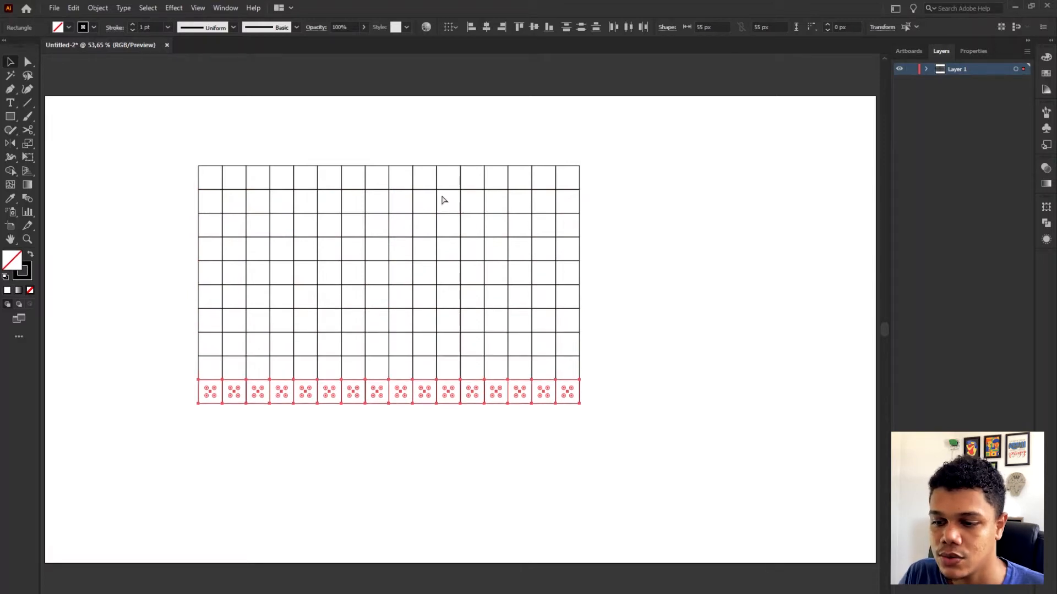
Group all the squares, center the group horizontally and vertically on the artboard, and ungroup it.
{"action": "key", "text": "ctrl+a"}
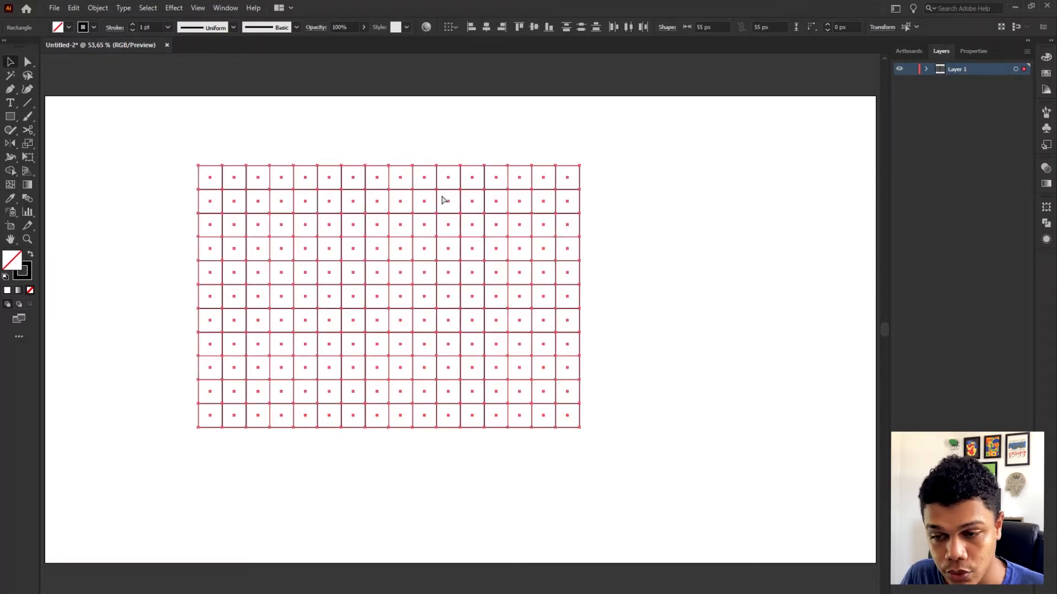
{"action": "key", "text": "ctrl+g"}
{"action": "left_click", "coordinate": [486, 26]}
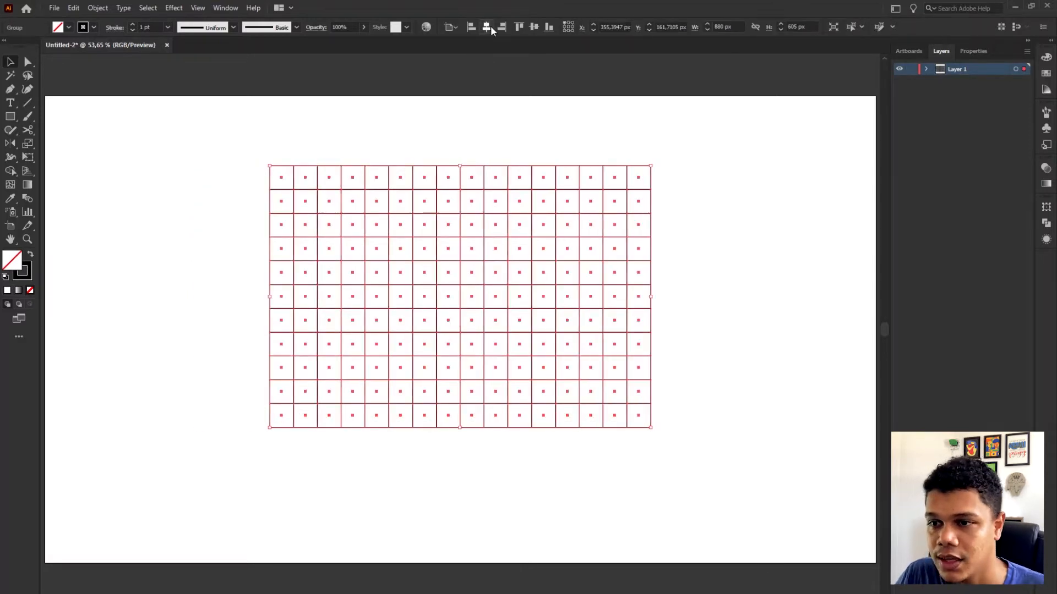
{"action": "left_click", "coordinate": [534, 26]}
{"action": "key", "text": "ctrl+shift+g"}
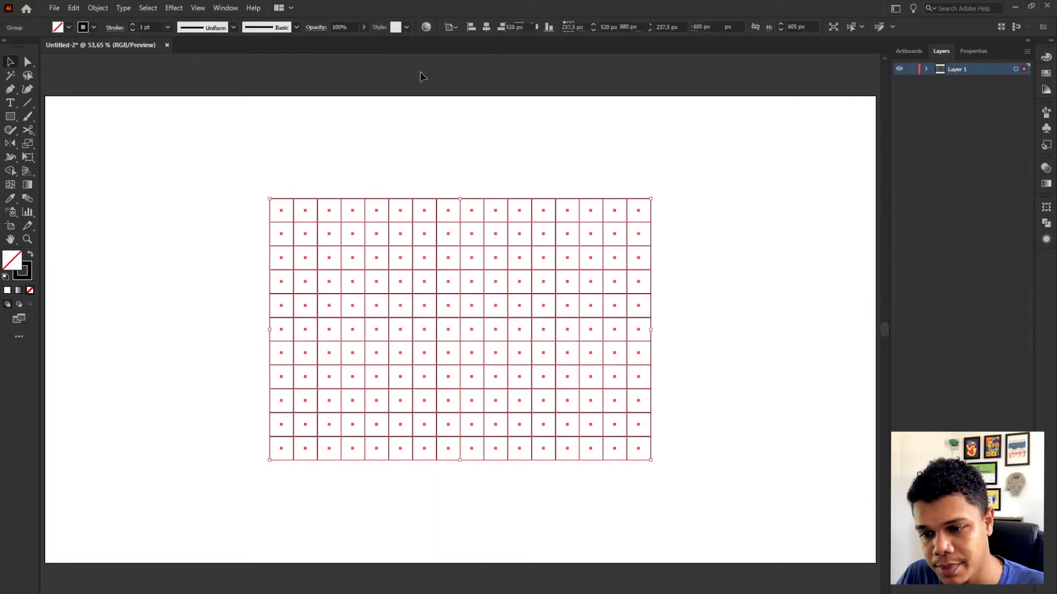
Set the stroke weight of all grid squares to 0.2 pt.
{"action": "left_click", "coordinate": [149, 27]}
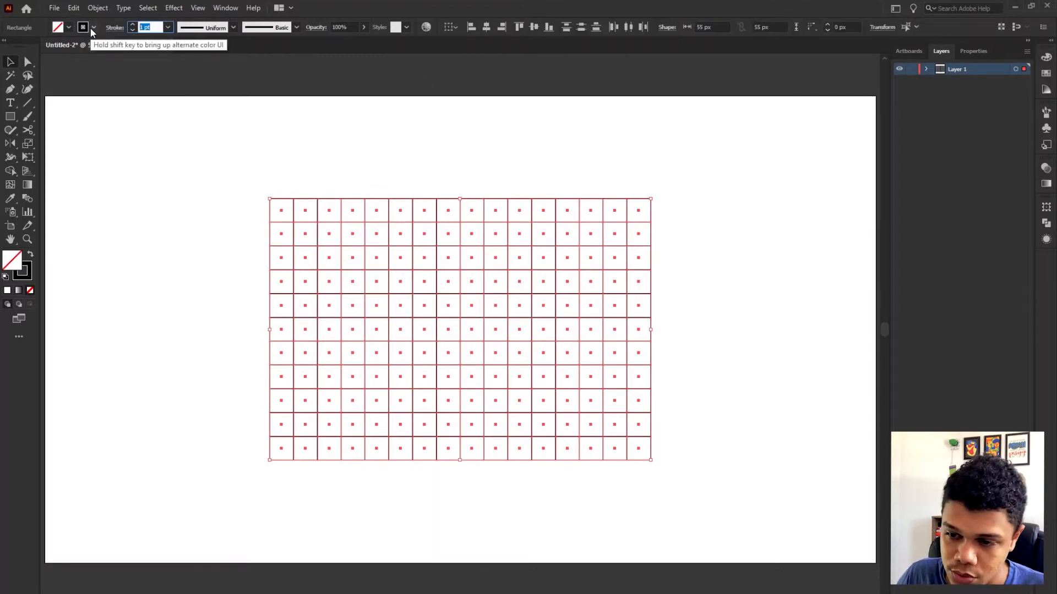
{"action": "type", "text": "0,2"}
{"action": "key", "text": "Return"}
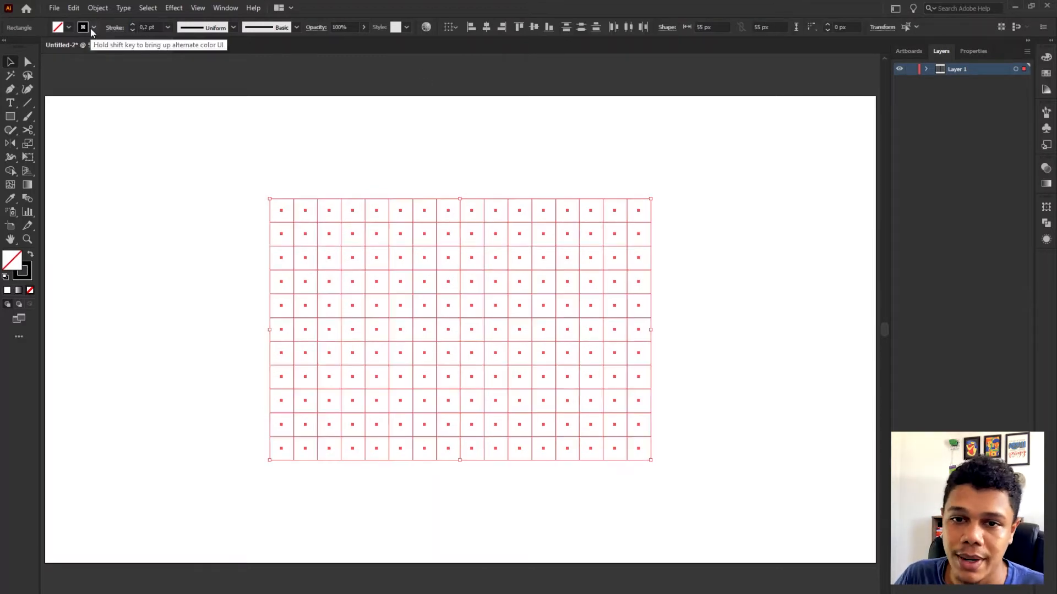
Rename the layer holding the squares as "grids" and lock it.
{"action": "double_click", "coordinate": [953, 68]}
{"action": "type", "text": "grids"}
{"action": "key", "text": "Return"}
{"action": "left_click", "coordinate": [912, 70]}
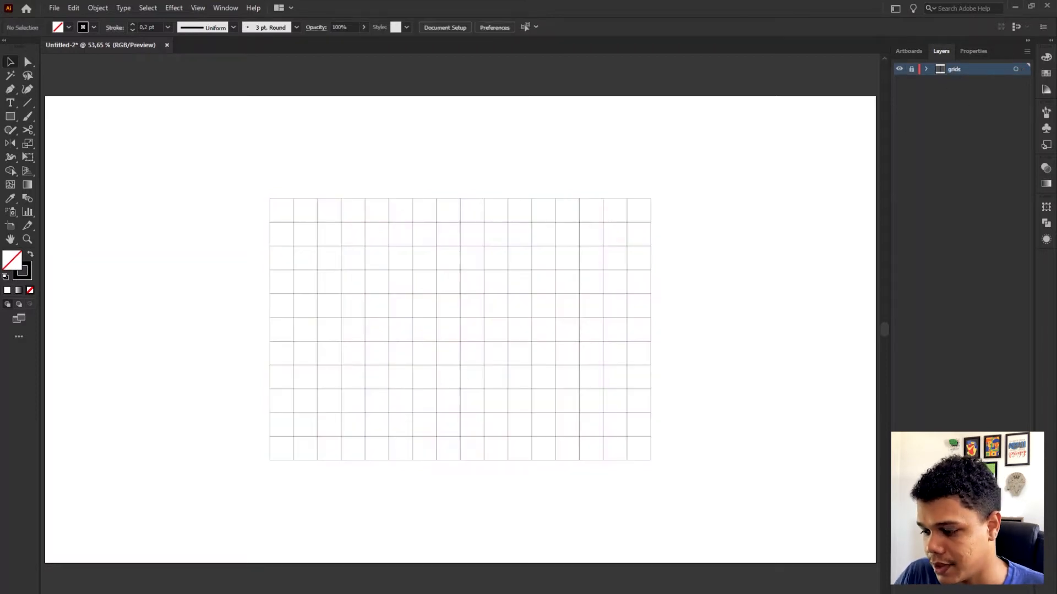
Create a new layer above the grid and name it "guides".
{"action": "left_click", "coordinate": [1010, 579]}
{"action": "double_click", "coordinate": [955, 71]}
{"action": "type", "text": "guides"}
{"action": "key", "text": "Return"}
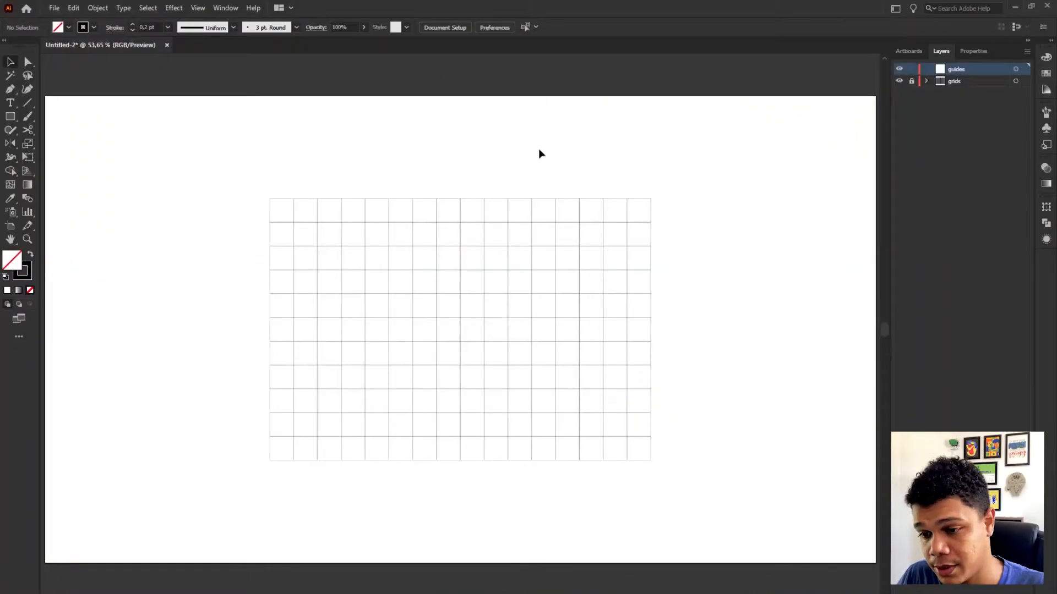
Draw an ellipse about 787 × 417 px starting at the grid's left edge and give it a 1 pt stroke.
{"action": "key", "text": "l"}
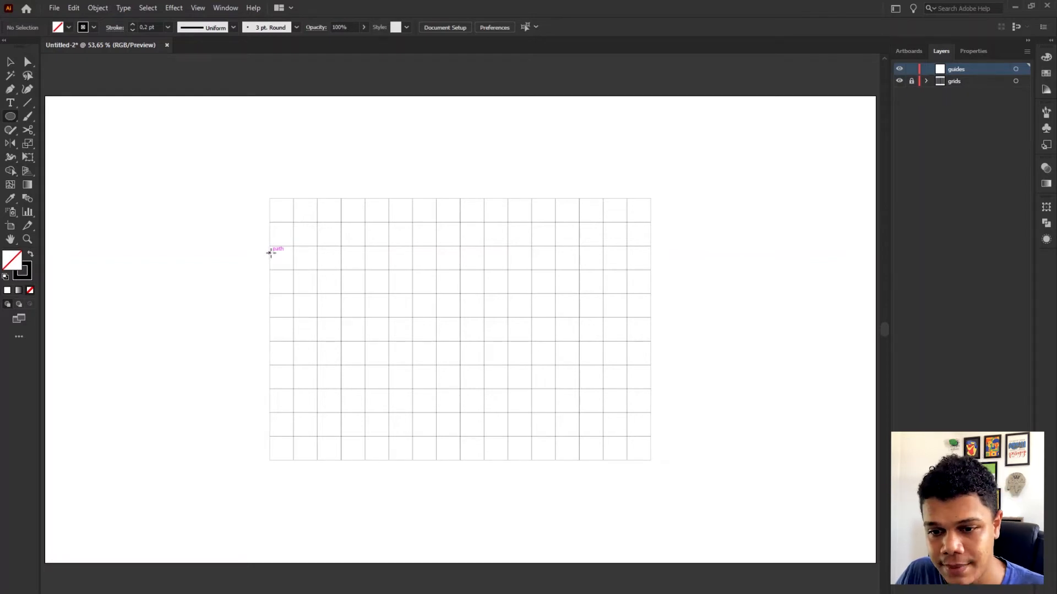
{"action": "mouse_move", "coordinate": [269, 253]}
{"action": "left_mouse_down"}
{"action": "mouse_move", "coordinate": [632, 320]}
{"action": "mouse_move", "coordinate": [611, 433]}
{"action": "left_mouse_up"}
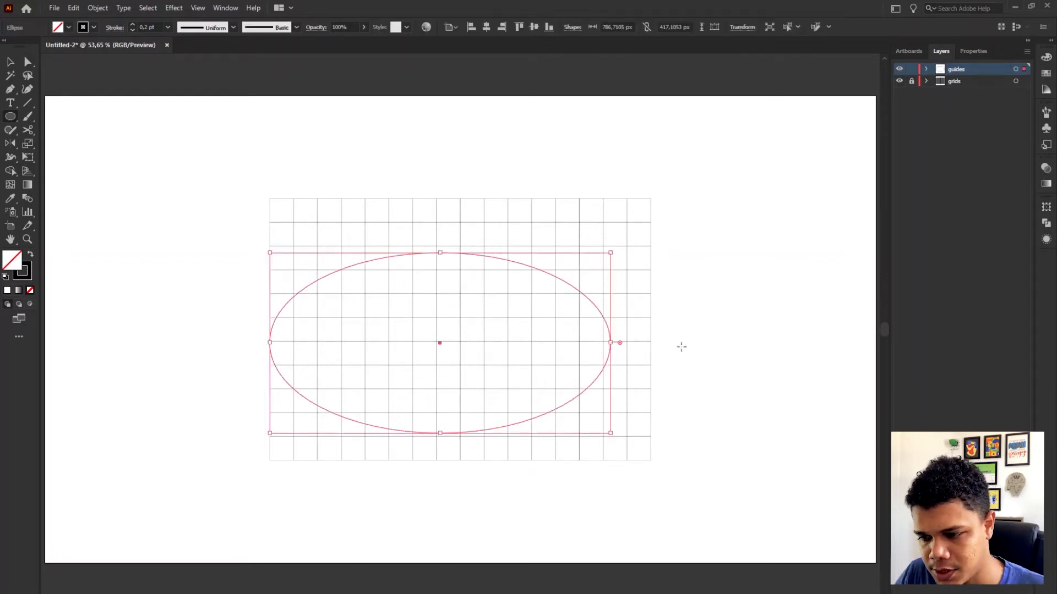
{"action": "key", "text": "v"}
{"action": "left_click", "coordinate": [147, 27]}
{"action": "type", "text": "1"}
{"action": "key", "text": "Return"}
Stretch the ellipse to the grid's right and bottom edges and up to the first grid line below the top.
{"action": "left_click_drag", "start_coordinate": [611, 343], "coordinate": [651, 343]}
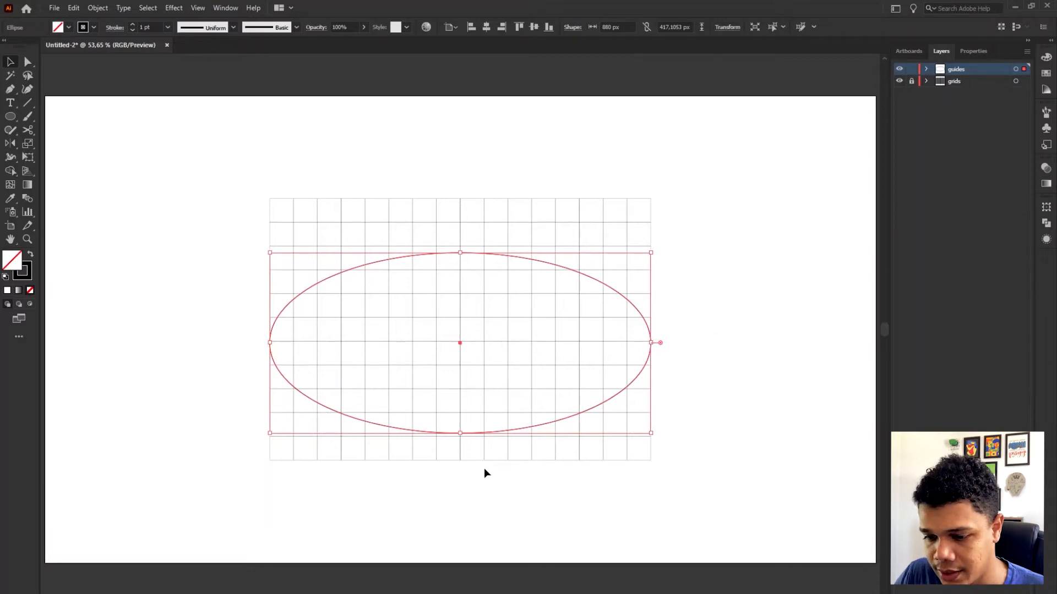
{"action": "left_click_drag", "start_coordinate": [461, 433], "coordinate": [461, 462]}
{"action": "left_click_drag", "start_coordinate": [460, 253], "coordinate": [460, 223]}
{"action": "left_click", "coordinate": [255, 165]}
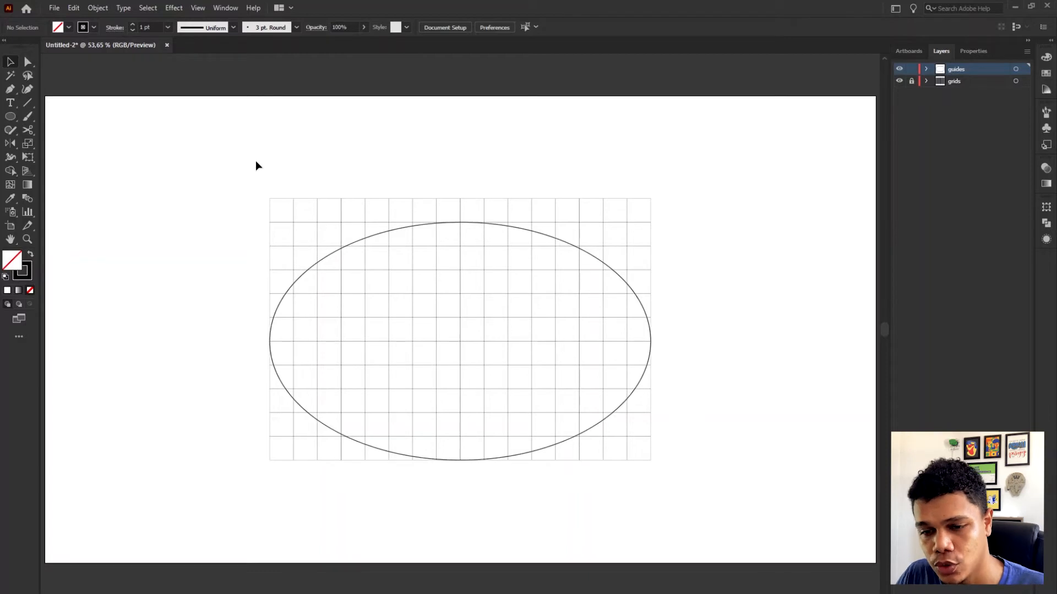
Draw a 55 px square exactly over the grid's top-left cell.
{"action": "key", "text": "z"}
{"action": "left_click_drag", "start_coordinate": [299, 224], "coordinate": [495, 207]}
{"action": "key", "text": "m"}
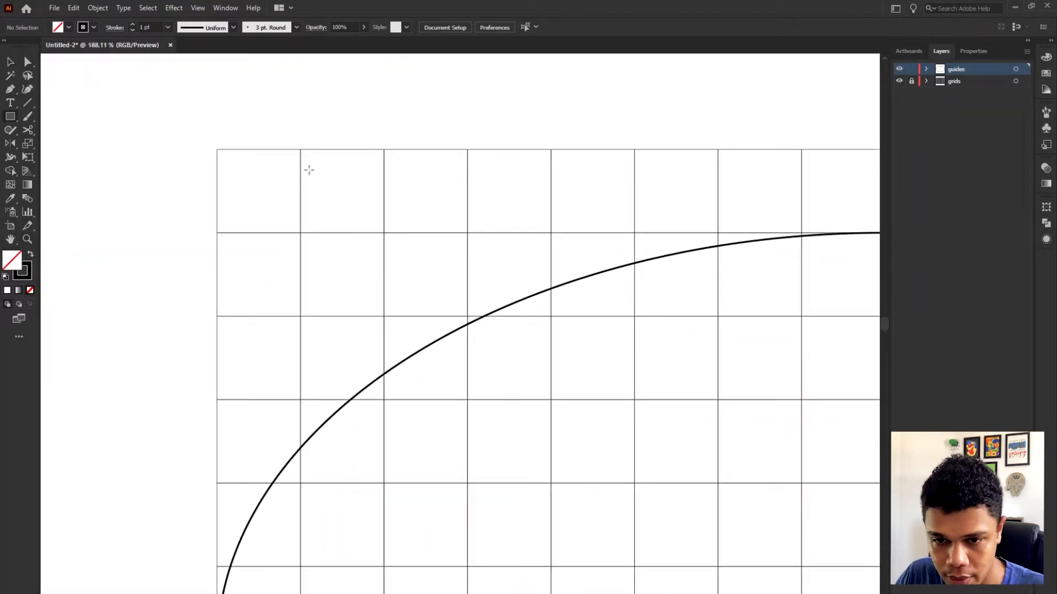
{"action": "left_click", "coordinate": [217, 150]}
{"action": "key", "text": "Return"}
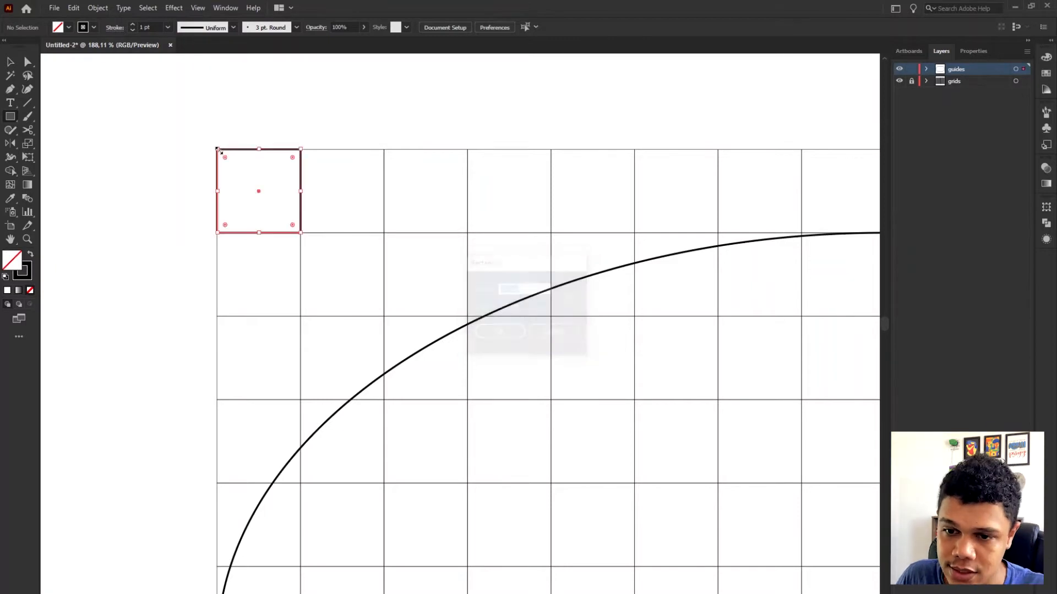
Link the new square's width and height and divide its size by 5, making it 11 px.
{"action": "scroll", "coordinate": [217, 149], "scroll_direction": "up", "scroll_amount": 1}
{"action": "left_click", "coordinate": [645, 28]}
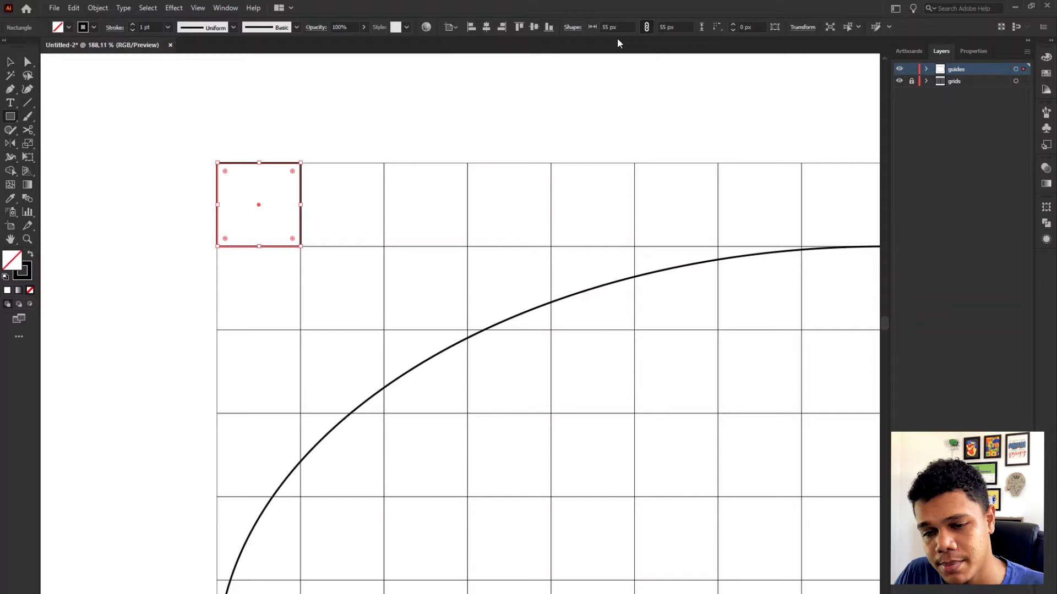
{"action": "left_click", "coordinate": [622, 25]}
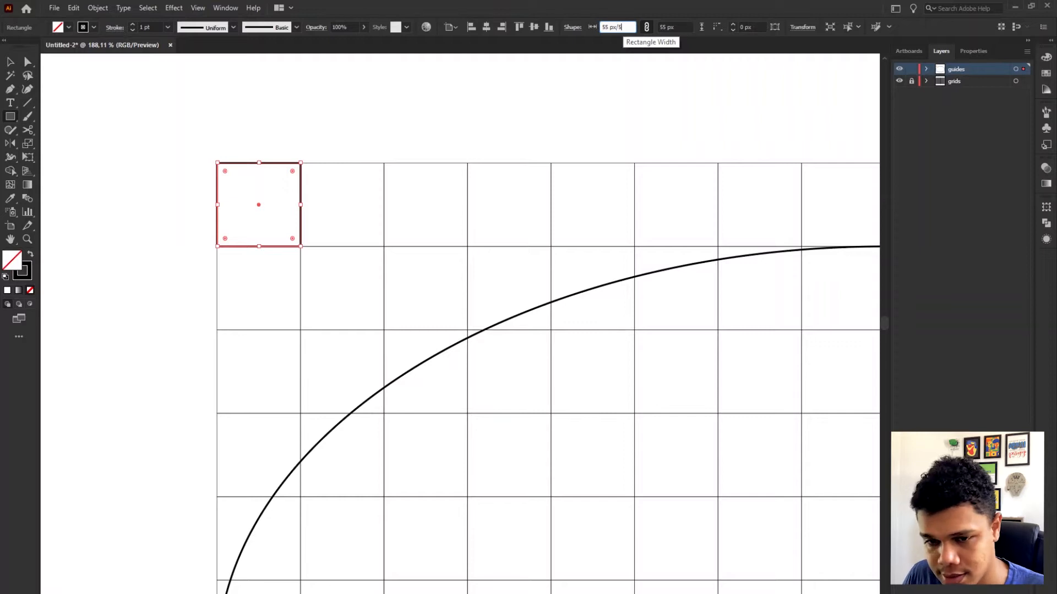
{"action": "type", "text": "/5"}
{"action": "key", "text": "Return"}
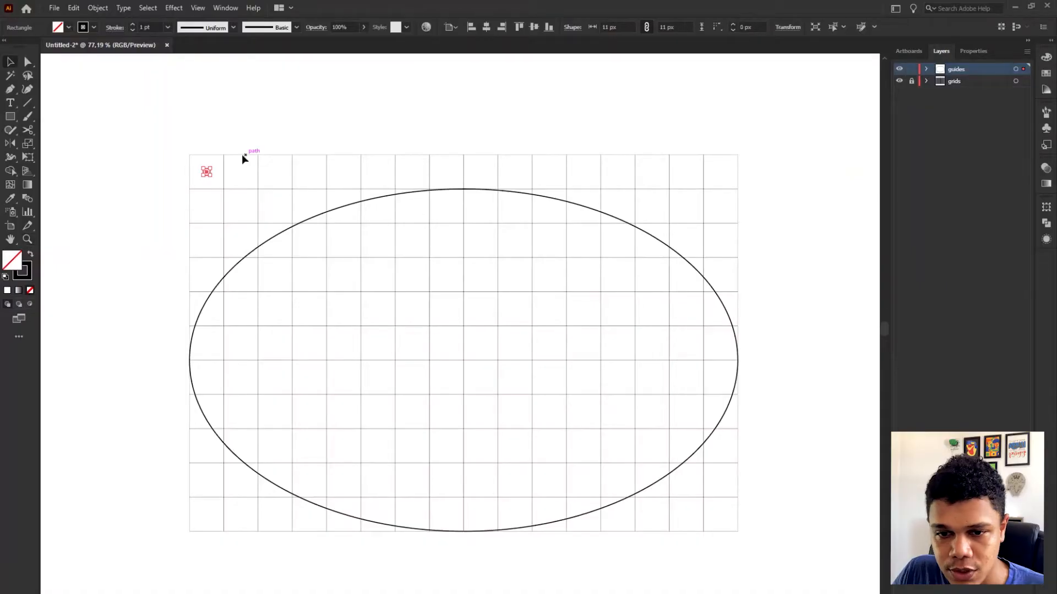
Move the 11 px square into the top-left corner of the grid.
{"action": "scroll", "coordinate": [242, 154], "scroll_direction": "up", "scroll_amount": 3}
{"action": "left_click_drag", "start_coordinate": [291, 182], "coordinate": [282, 149]}
{"action": "left_click", "coordinate": [249, 116]}
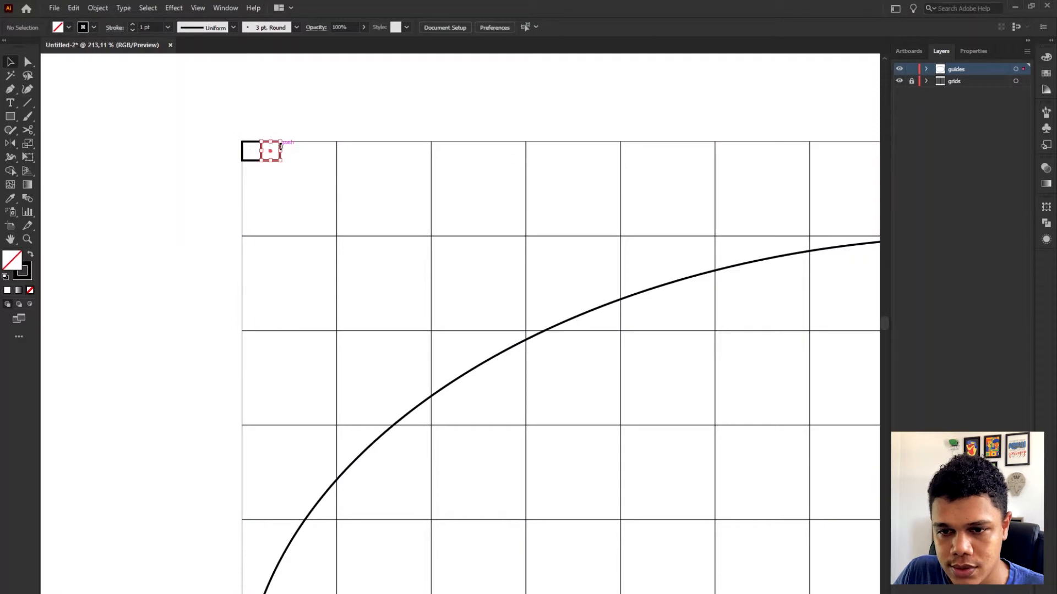
Try repeating the small square's copy across the top of the first grid cell, and undo the copies.
{"action": "key", "text": "ctrl+d"}
{"action": "key", "text": "ctrl+d"}
{"action": "key", "text": "ctrl+d"}
{"action": "key", "text": "ctrl+z"}
{"action": "key", "text": "ctrl+z"}
{"action": "key", "text": "ctrl+z"}
{"action": "key", "text": "ctrl+z"}
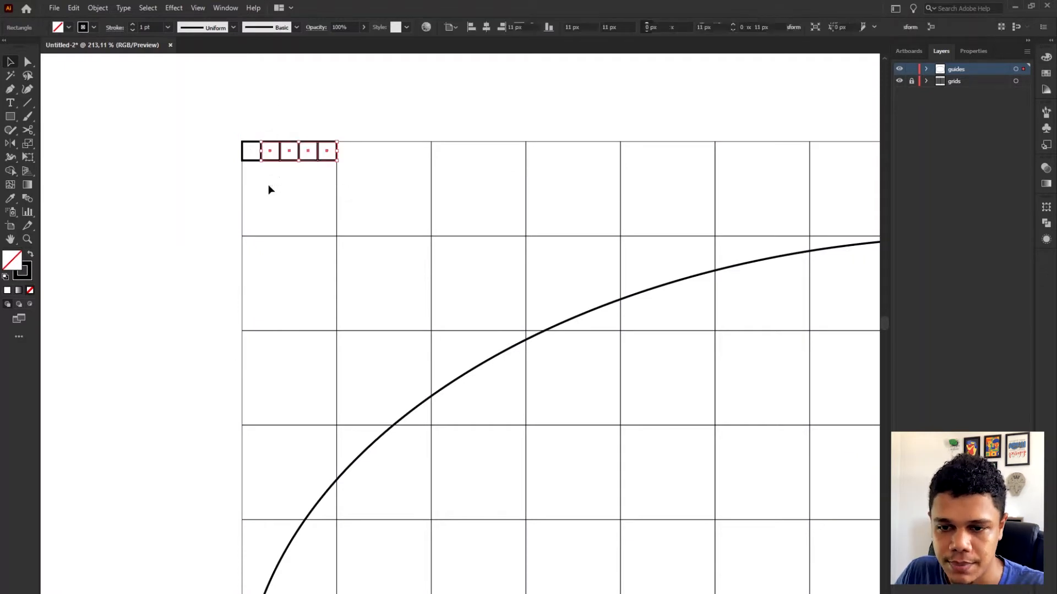
Set the small square's stroke weight to 0.5 pt and deselect it.
{"action": "left_click_drag", "start_coordinate": [155, 28], "coordinate": [120, 26]}
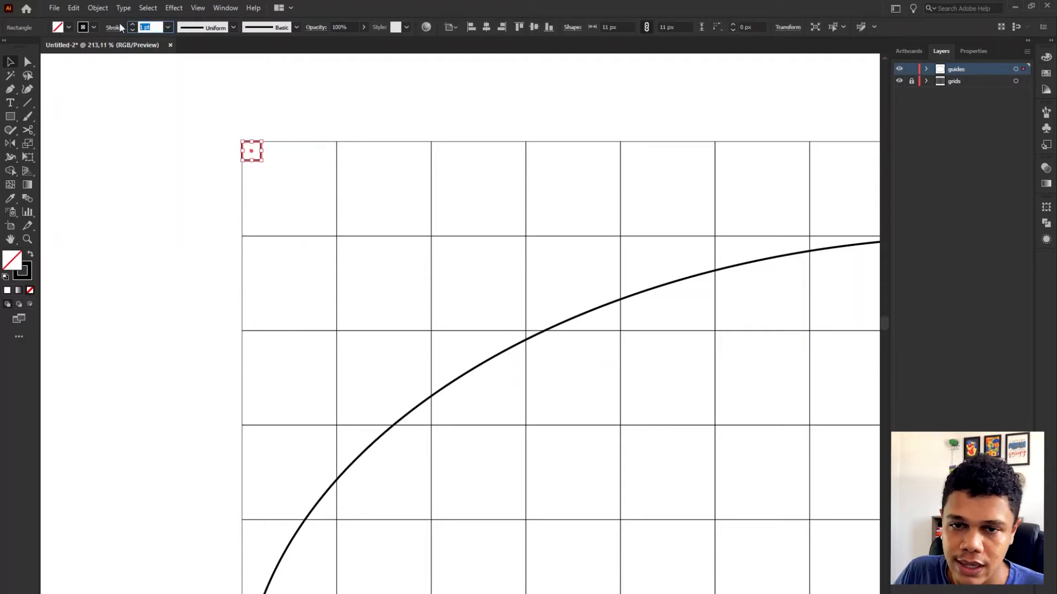
{"action": "type", "text": "0,5"}
{"action": "key", "text": "Return"}
{"action": "left_click", "coordinate": [469, 116]}
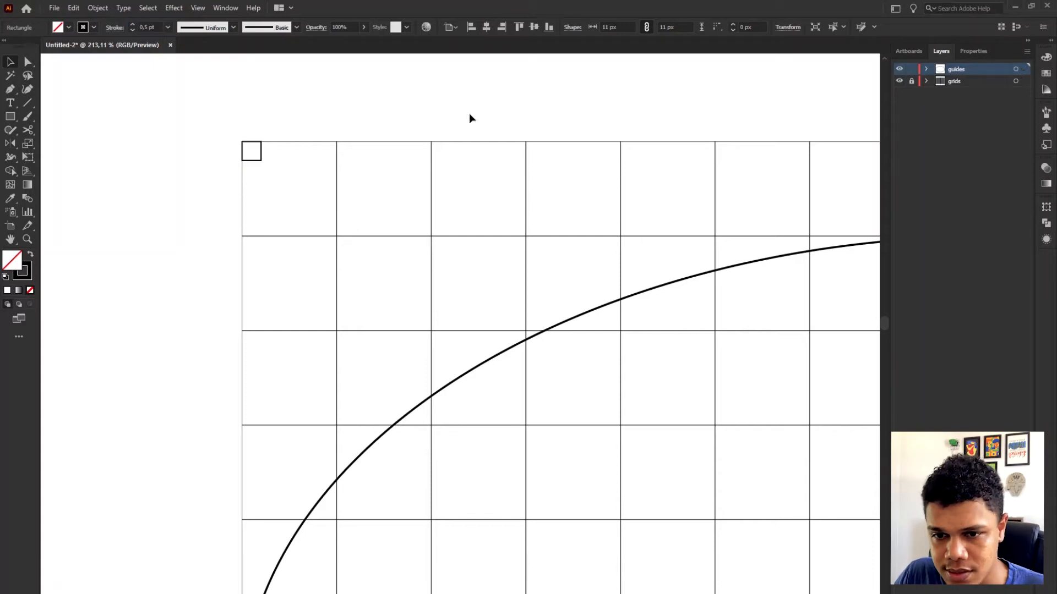
Move the small square out of the grid corner and align it with the ellipse's horizontal center and bottom edge.
{"action": "key", "text": "ctrl+0"}
{"action": "left_click_drag", "start_coordinate": [241, 133], "coordinate": [489, 241]}
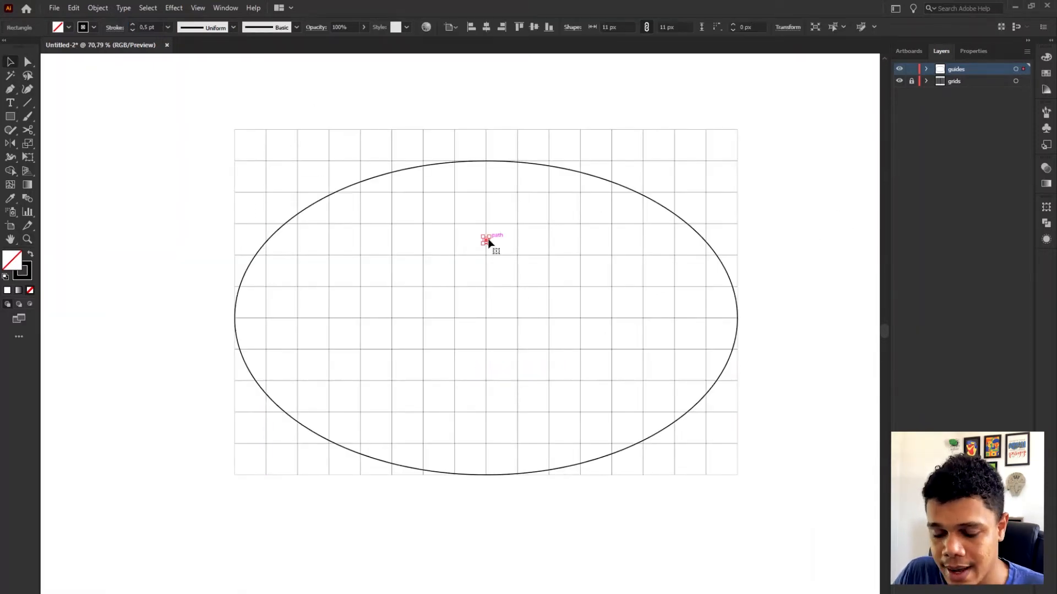
{"action": "left_click", "coordinate": [587, 174]}
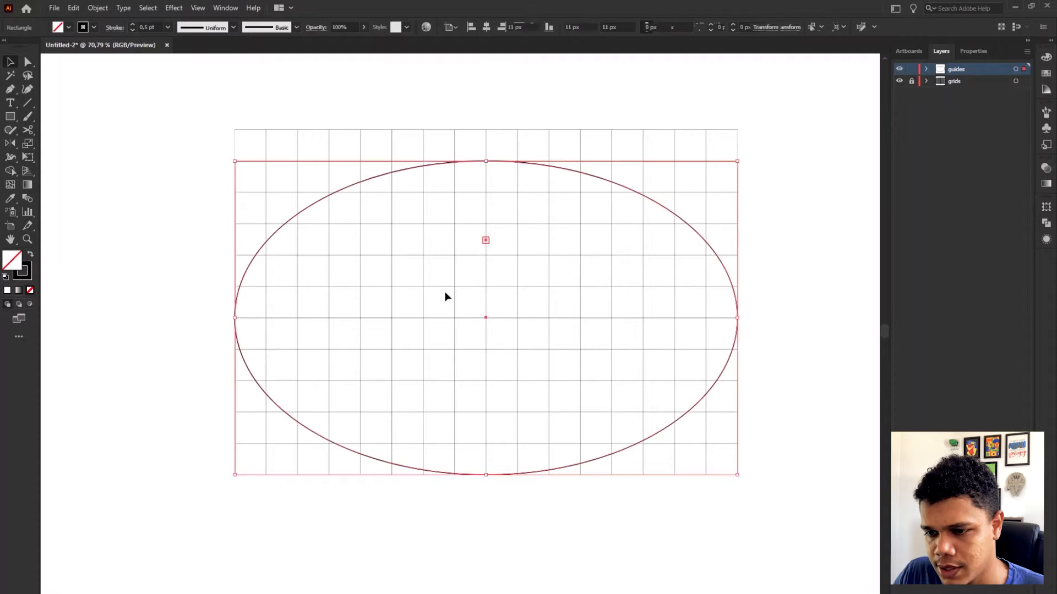
{"action": "left_click", "coordinate": [582, 172]}
{"action": "left_click_drag", "start_coordinate": [585, 147], "coordinate": [464, 259]}
{"action": "left_click", "coordinate": [626, 188]}
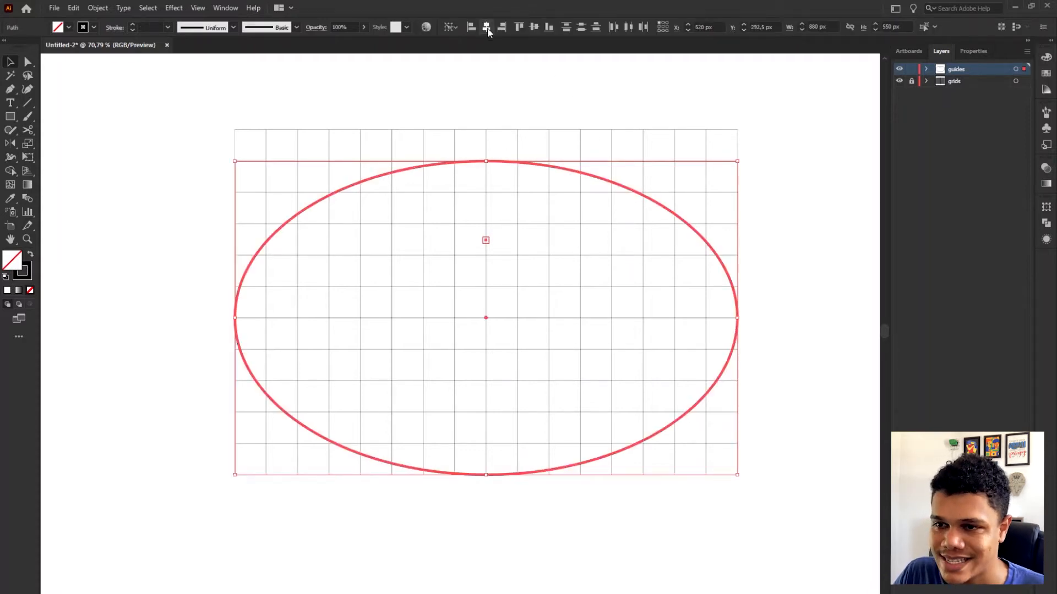
{"action": "left_click", "coordinate": [549, 27]}
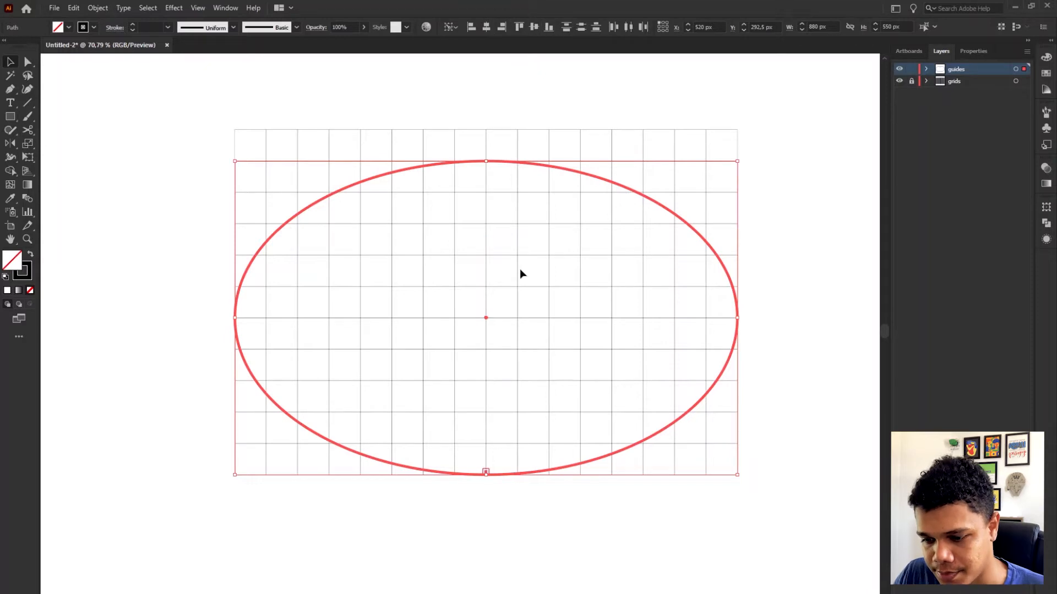
{"action": "left_click", "coordinate": [520, 269]}
Copy the bottom small square upward and align the copy with the ellipse's top edge.
{"action": "left_click_drag", "start_coordinate": [488, 472], "coordinate": [487, 234]}
{"action": "left_click_drag", "start_coordinate": [595, 146], "coordinate": [444, 275]}
{"action": "left_click", "coordinate": [561, 167]}
{"action": "left_click_drag", "start_coordinate": [562, 166], "coordinate": [486, 237]}
{"action": "left_click", "coordinate": [518, 26]}
{"action": "left_click", "coordinate": [574, 99]}
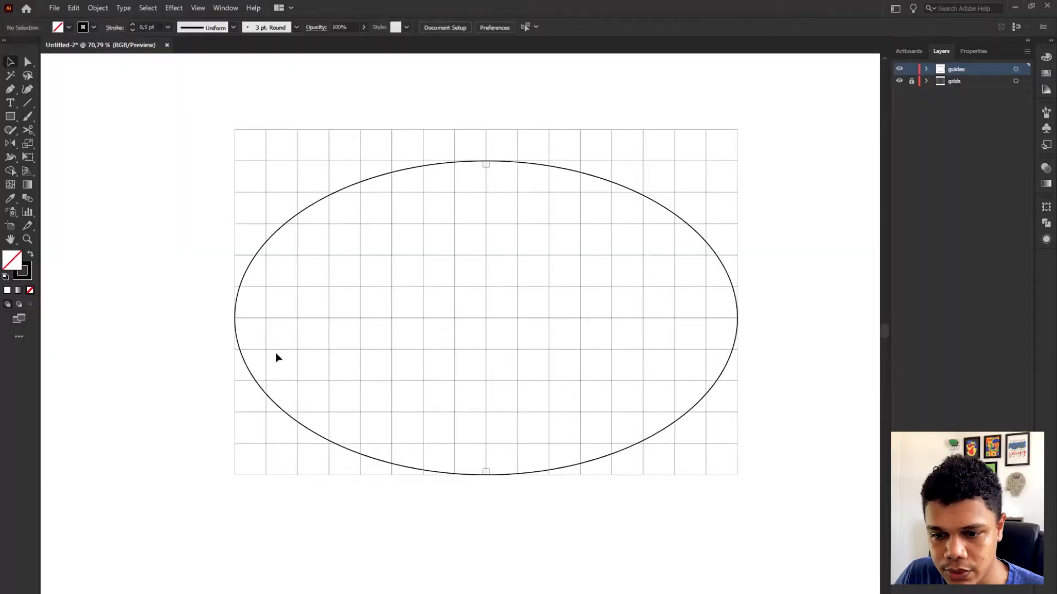
Draw a vertical line across the grid's full height, one and a half cells from its left edge, with a 1 pt stroke.
{"action": "key", "text": "backslash"}
{"action": "left_click_drag", "start_coordinate": [281, 129], "coordinate": [282, 475]}
{"action": "double_click", "coordinate": [152, 29]}
{"action": "type", "text": "1"}
{"action": "key", "text": "Return"}
{"action": "key", "text": "v"}
{"action": "left_click", "coordinate": [211, 167]}
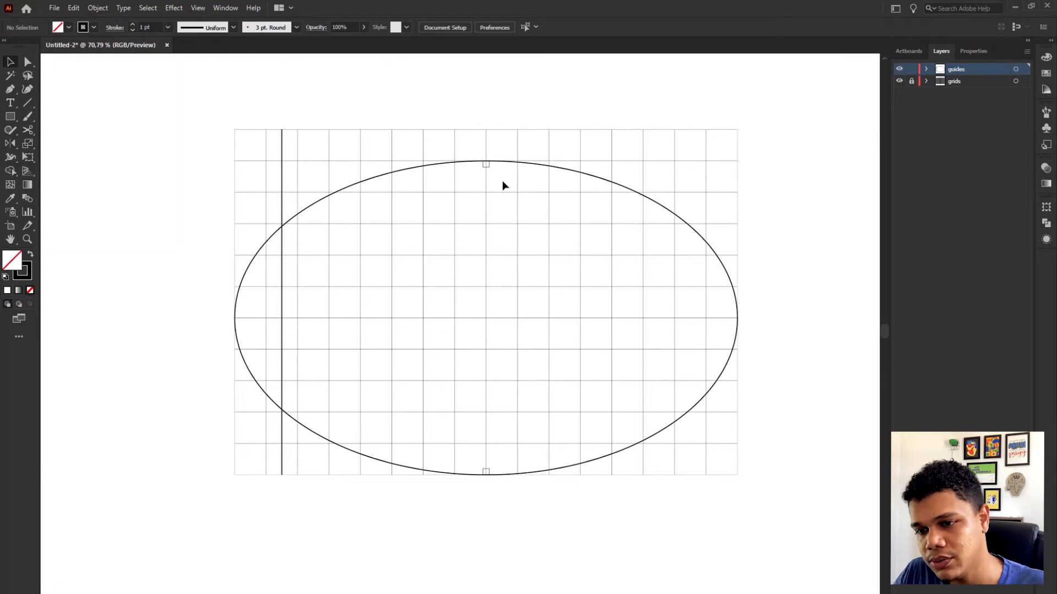
Copy the top small square down onto the third grid line below the top edge, and make a shorter ellipse copy whose top meets the square's center.
{"action": "left_click_drag", "start_coordinate": [487, 165], "coordinate": [493, 224]}
{"action": "left_click", "coordinate": [459, 203]}
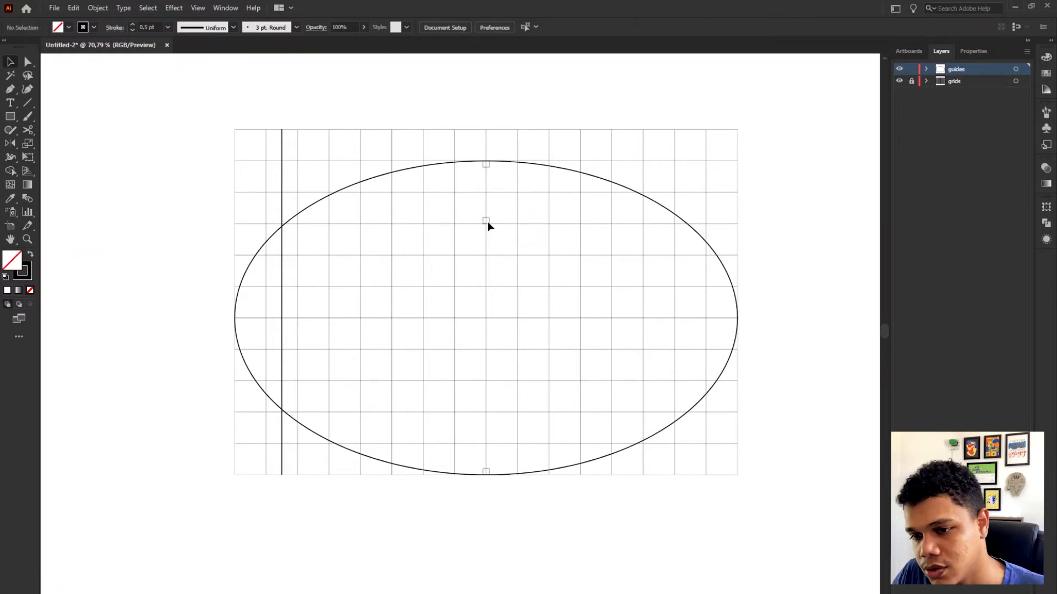
{"action": "left_click", "coordinate": [549, 187]}
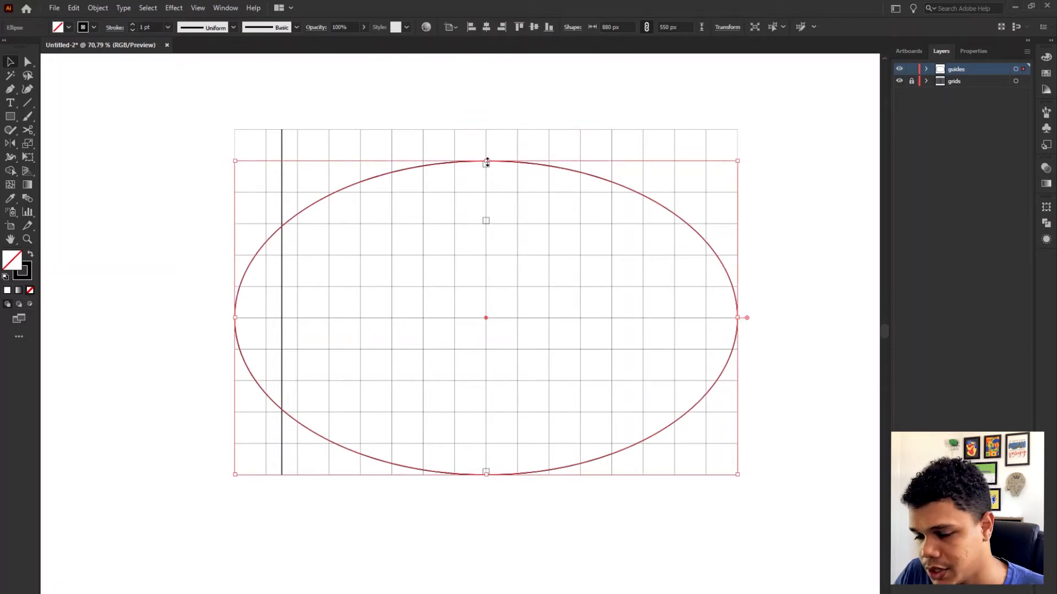
{"action": "left_click_drag", "start_coordinate": [486, 162], "coordinate": [487, 221]}
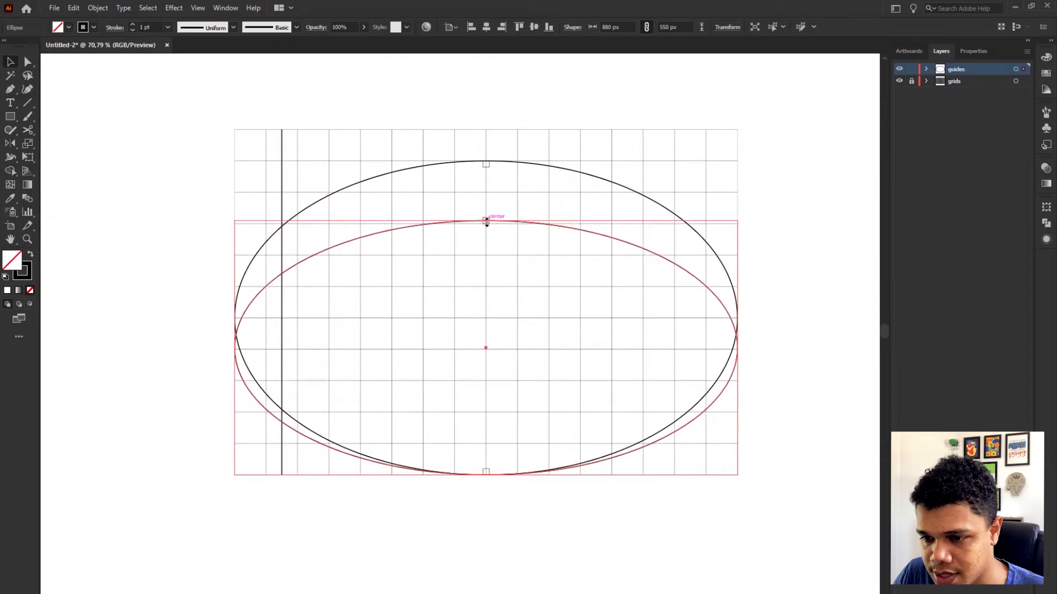
Shrink the inner ellipse to 434.5 px high above the bottom square and narrow it symmetrically to touch the vertical line.
{"action": "mouse_move", "coordinate": [489, 474]}
{"action": "left_mouse_down"}
{"action": "mouse_move", "coordinate": [489, 429]}
{"action": "mouse_move", "coordinate": [487, 468]}
{"action": "left_mouse_up"}
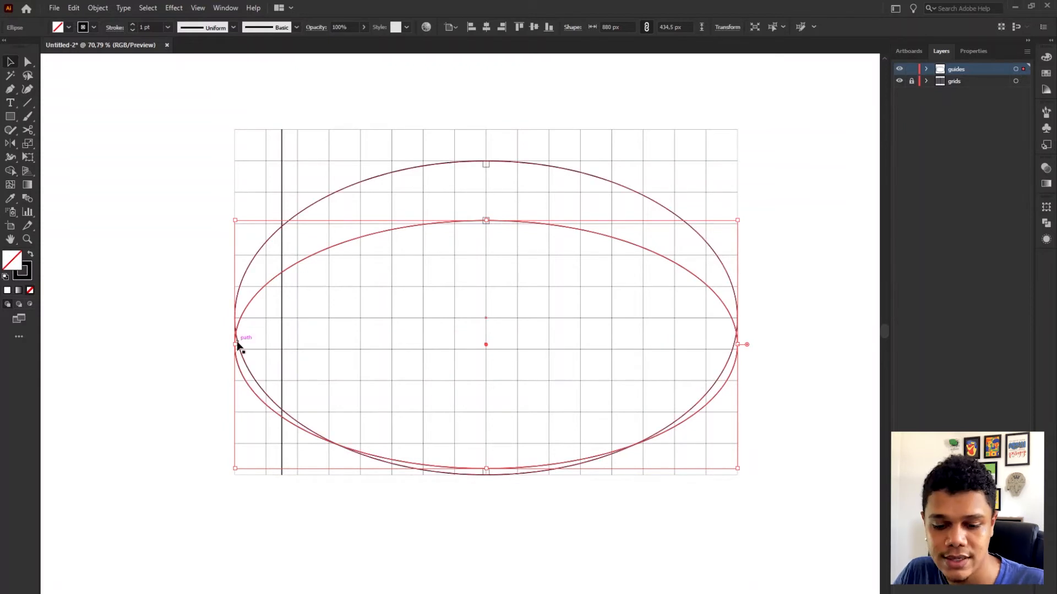
{"action": "left_click_drag", "start_coordinate": [236, 345], "coordinate": [282, 345]}
{"action": "left_click", "coordinate": [465, 188]}
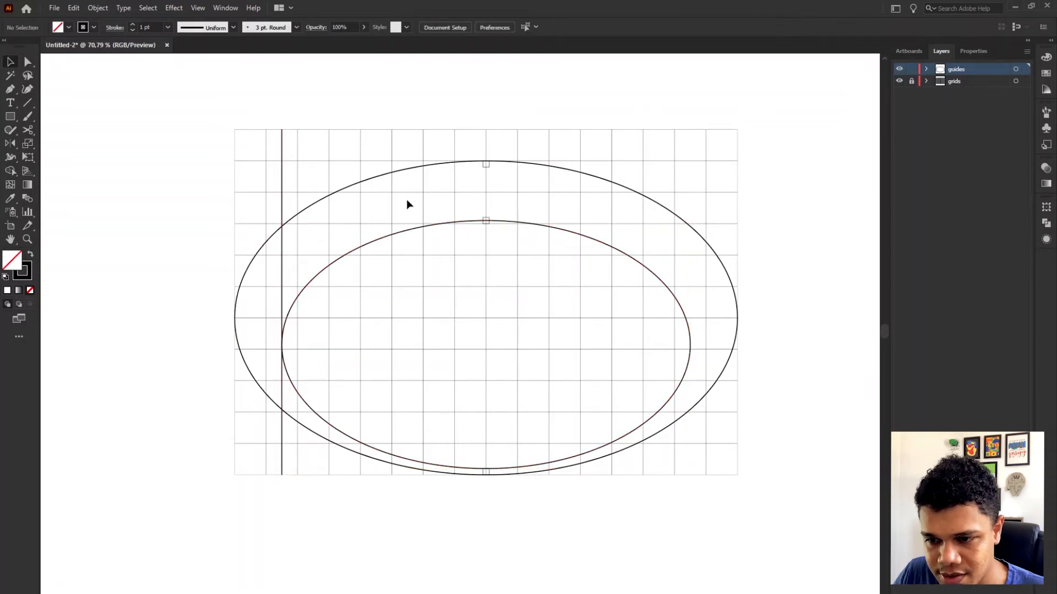
Draw a 550 px horizontal line centered on the lower of the two upper squares and check its contact with the inner ellipse.
{"action": "key", "text": "backslash"}
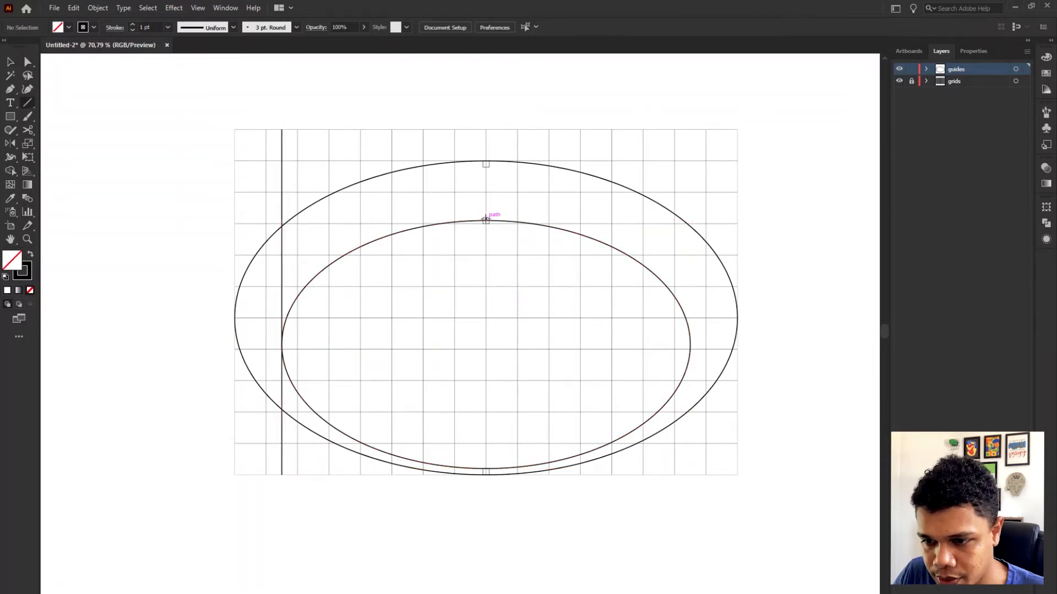
{"action": "left_click_drag", "start_coordinate": [486, 220], "coordinate": [643, 220]}
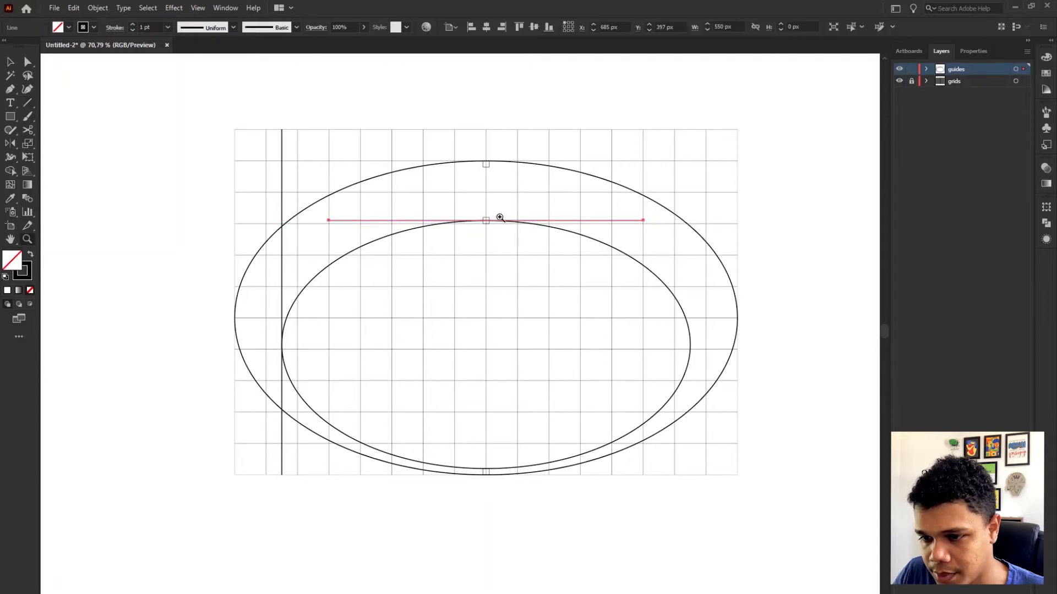
{"action": "scroll", "coordinate": [499, 218], "scroll_direction": "up", "scroll_amount": 6}
{"action": "key", "text": "v"}
{"action": "left_click", "coordinate": [486, 173]}
{"action": "key", "text": "ctrl+y"}
{"action": "key", "text": "ctrl+y"}
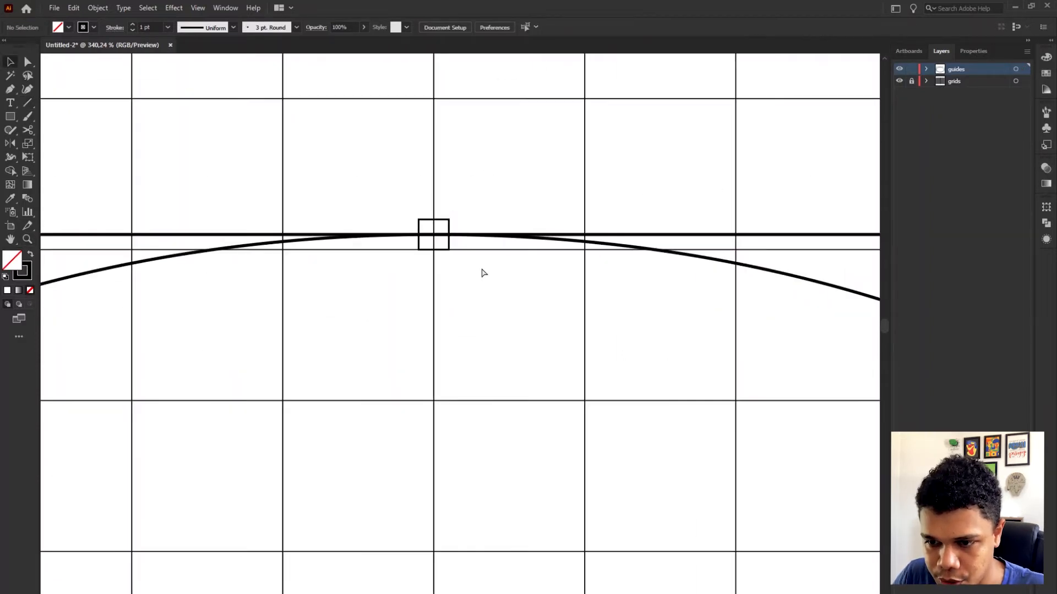
{"action": "key", "text": "ctrl+0"}
Copy the inner ellipse upward so its top touches the top square's lower edge, and check the contact in outline view.
{"action": "left_click", "coordinate": [526, 280]}
{"action": "left_click", "coordinate": [514, 319]}
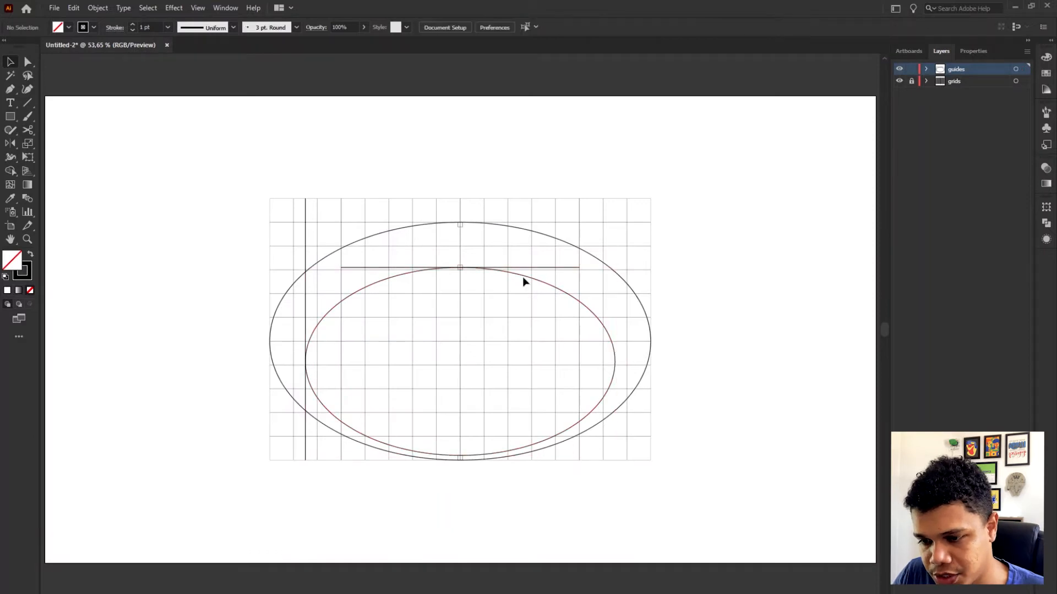
{"action": "left_click_drag", "start_coordinate": [522, 281], "coordinate": [518, 239]}
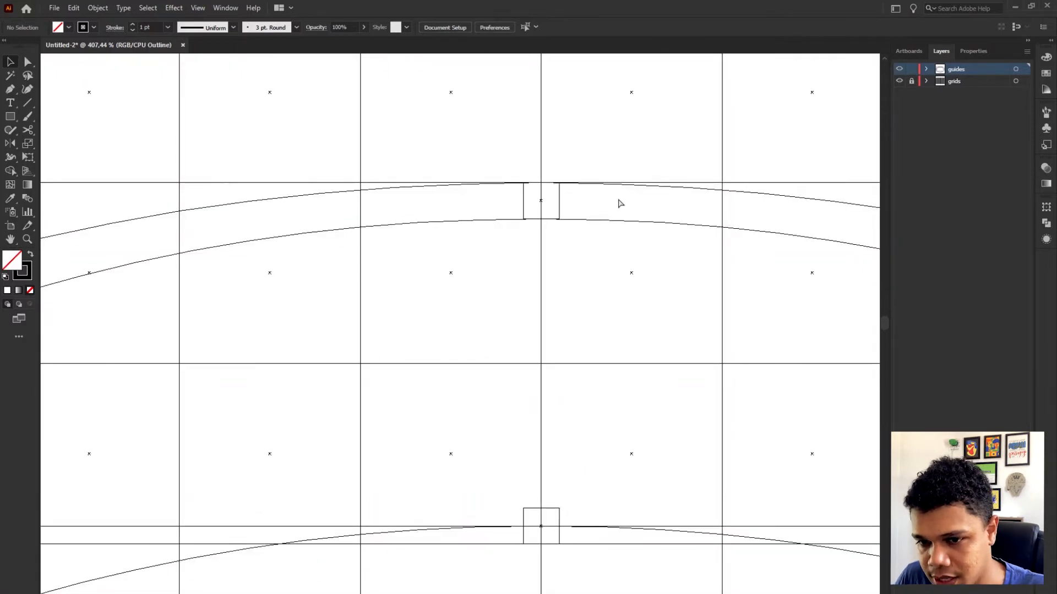
{"action": "key", "text": "ctrl+y"}
{"action": "key", "text": "ctrl+0"}
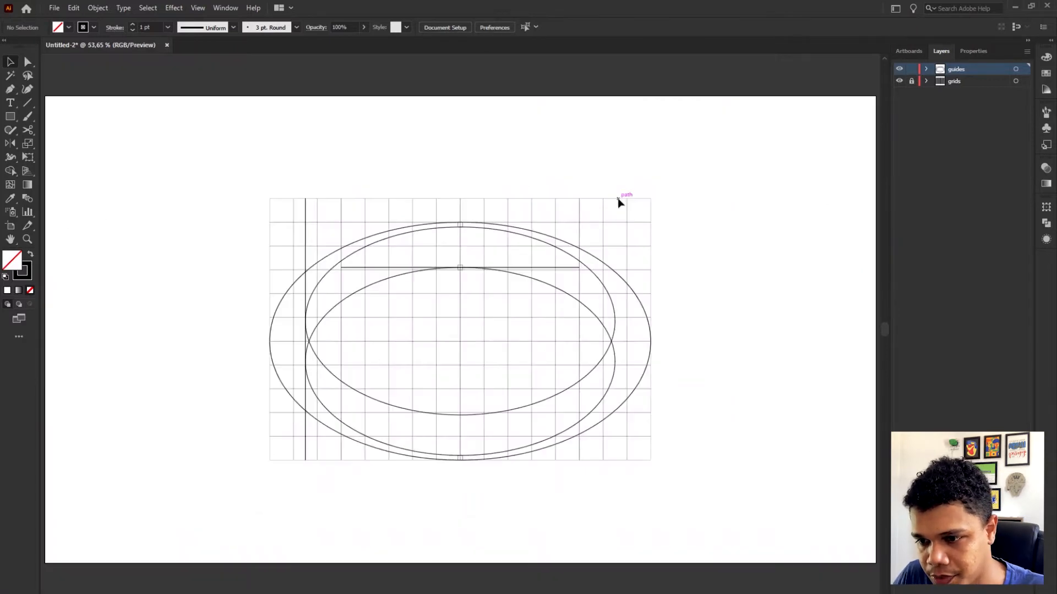
Copy the small square on the horizontal line one grid cell down, and copy the horizontal line to that square's center.
{"action": "left_click_drag", "start_coordinate": [455, 254], "coordinate": [520, 243]}
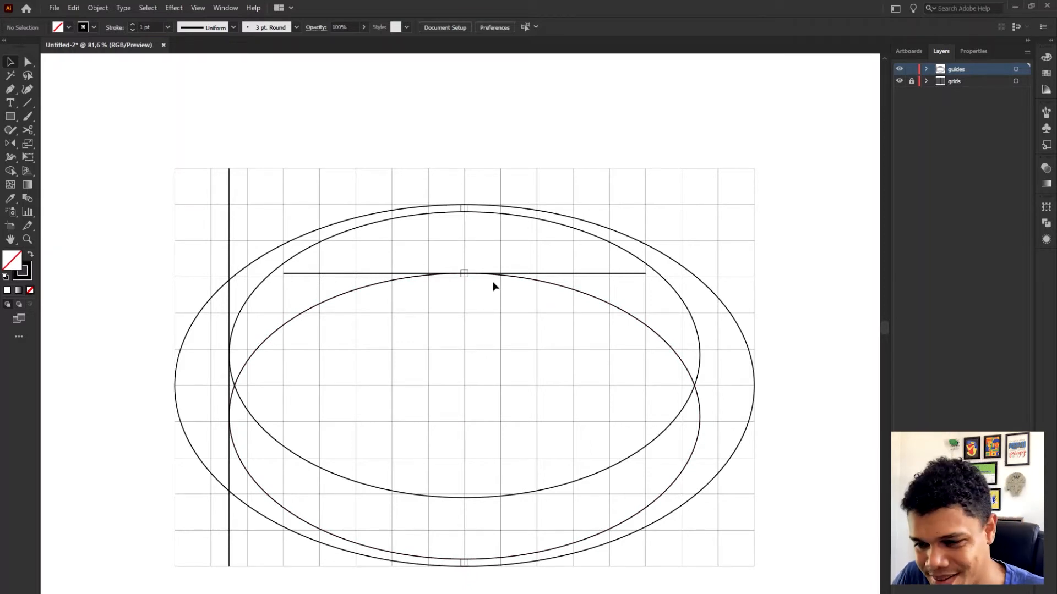
{"action": "left_click_drag", "start_coordinate": [467, 275], "coordinate": [471, 315]}
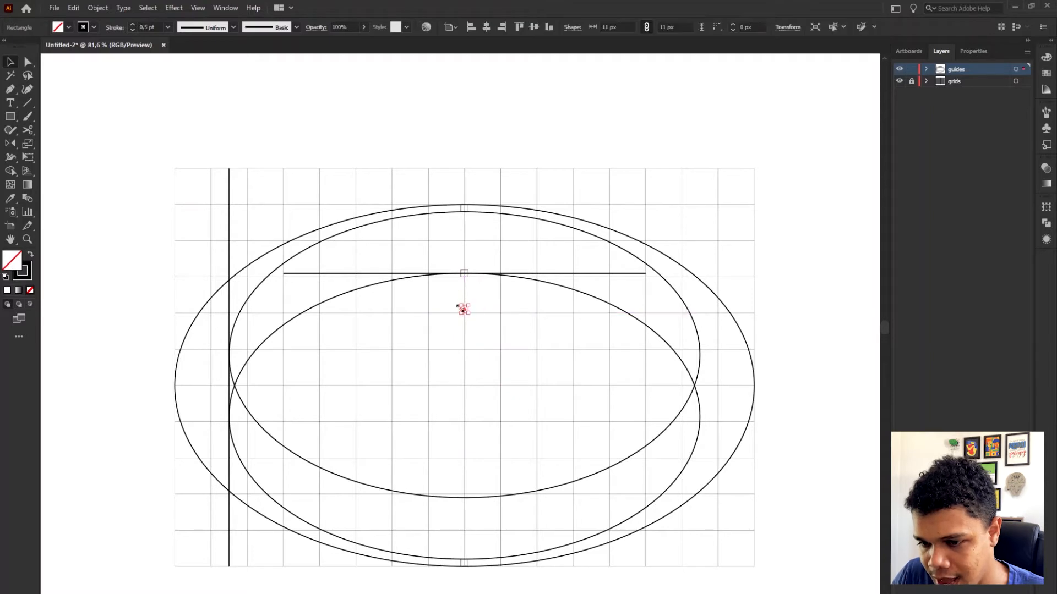
{"action": "left_click", "coordinate": [475, 318]}
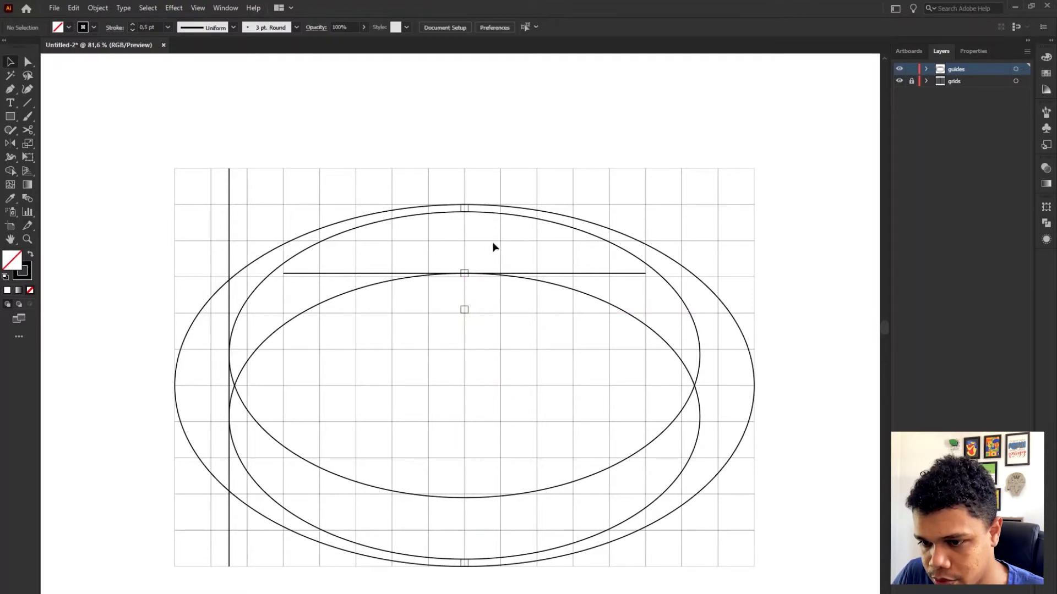
{"action": "left_click_drag", "start_coordinate": [530, 274], "coordinate": [554, 310]}
{"action": "left_click", "coordinate": [488, 357]}
Draw a circle near the top center and resize it to 214.5 px, spanning from the grid's top edge to the lower horizontal line.
{"action": "key", "text": "l"}
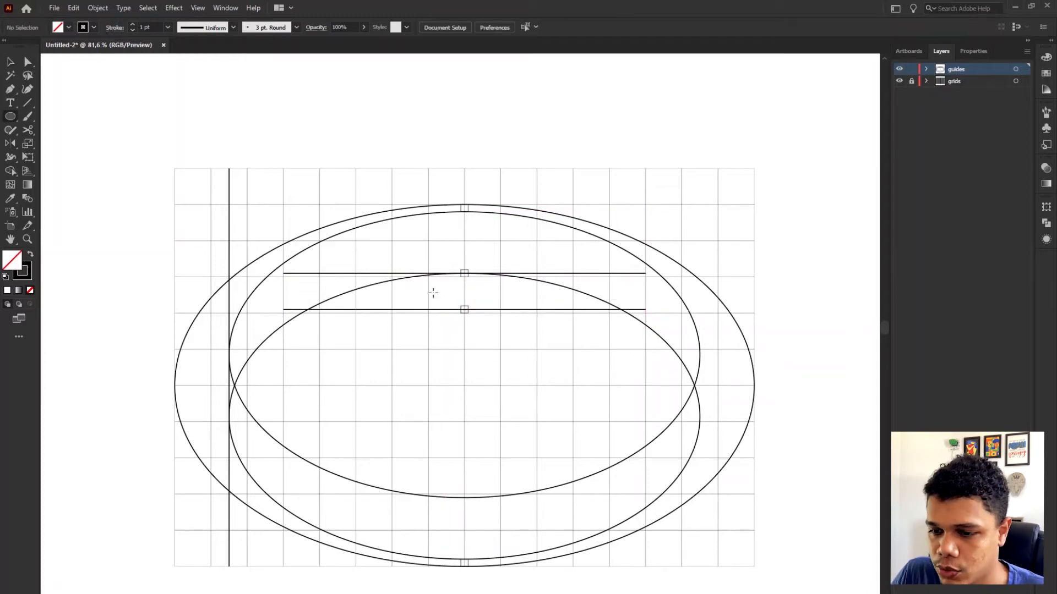
{"action": "left_click_drag", "start_coordinate": [434, 292], "coordinate": [546, 180]}
{"action": "key", "text": "v"}
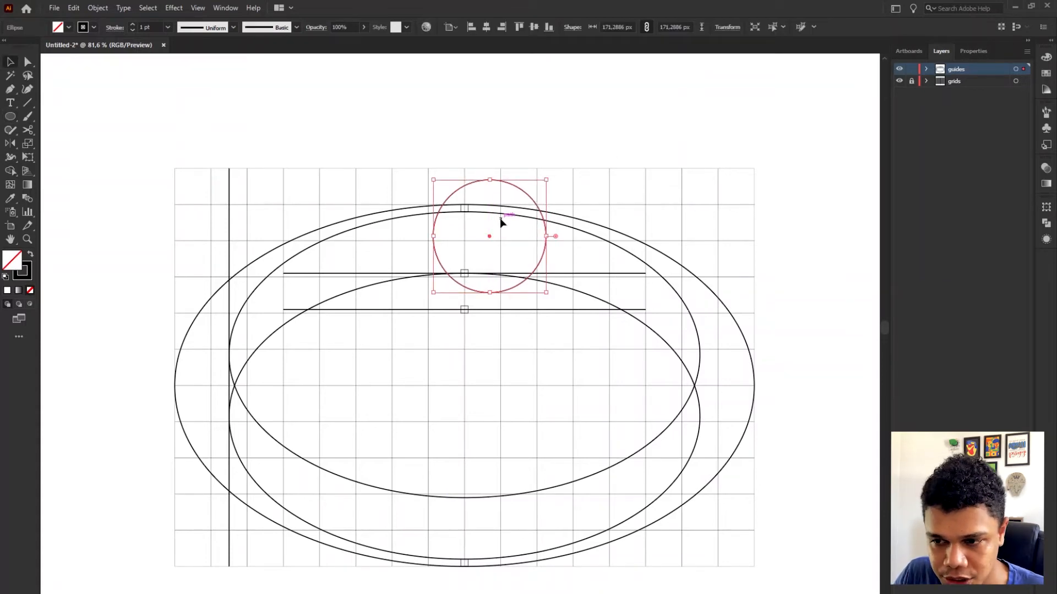
{"action": "mouse_move", "coordinate": [490, 182]}
{"action": "left_mouse_down"}
{"action": "mouse_move", "coordinate": [488, 153]}
{"action": "mouse_move", "coordinate": [494, 183]}
{"action": "mouse_move", "coordinate": [489, 168]}
{"action": "left_mouse_up"}
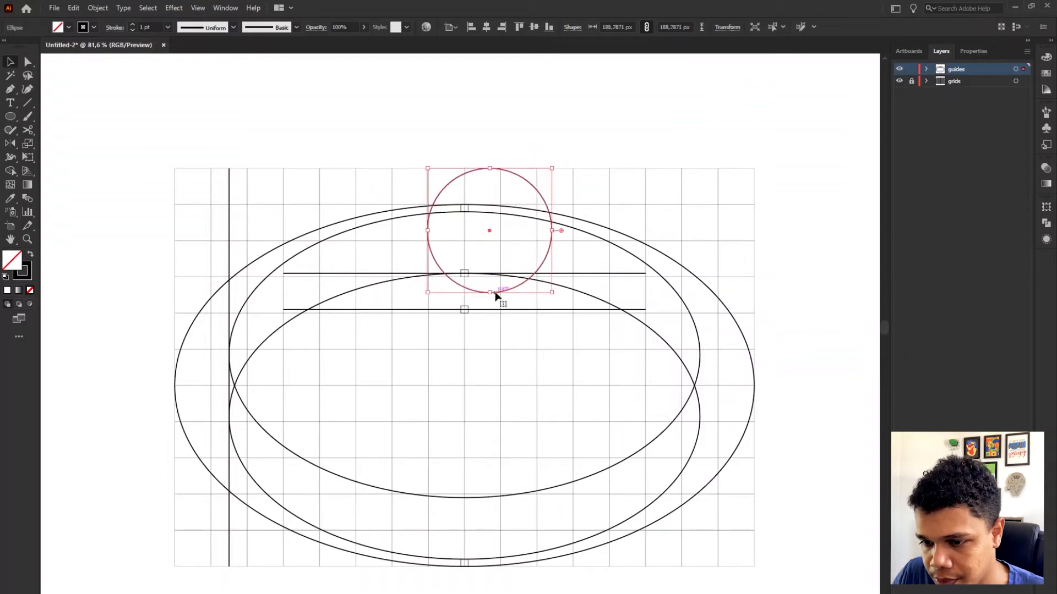
{"action": "left_click_drag", "start_coordinate": [491, 294], "coordinate": [491, 310]}
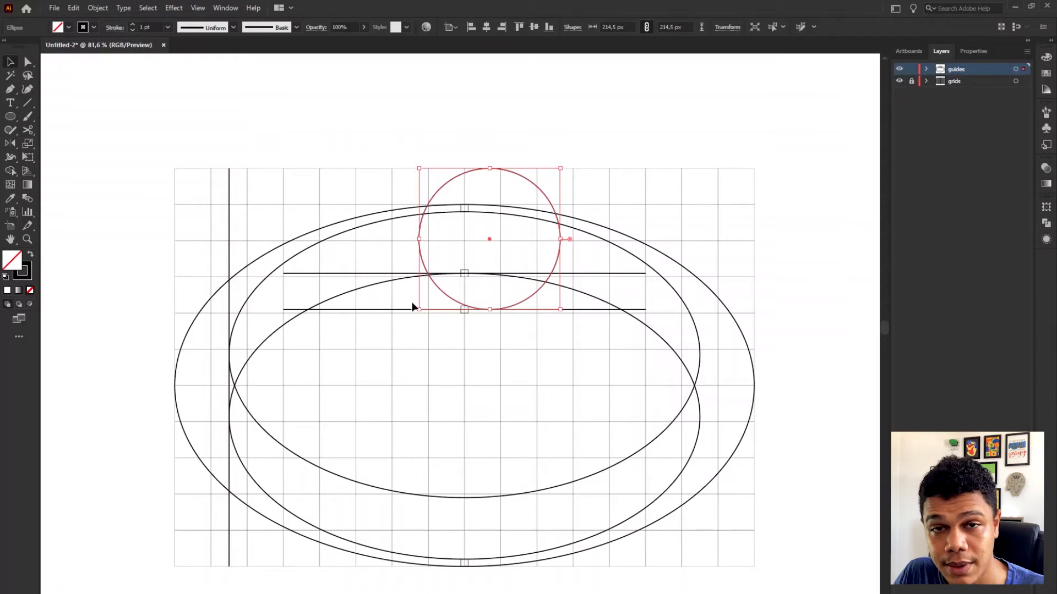
Draw a 605 px vertical line down the center of the grid, from its top edge to its bottom edge.
{"action": "key", "text": "backslash"}
{"action": "left_click_drag", "start_coordinate": [464, 274], "coordinate": [464, 165]}
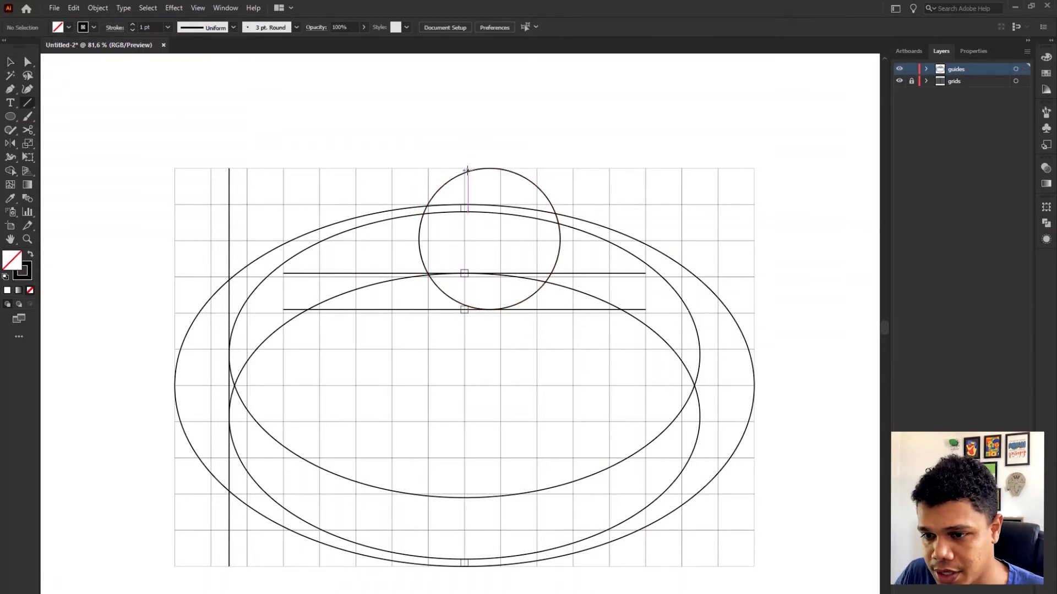
{"action": "mouse_move", "coordinate": [464, 166]}
{"action": "left_mouse_down"}
{"action": "mouse_move", "coordinate": [464, 593]}
{"action": "mouse_move", "coordinate": [464, 481]}
{"action": "left_mouse_up"}
{"action": "key", "text": "v"}
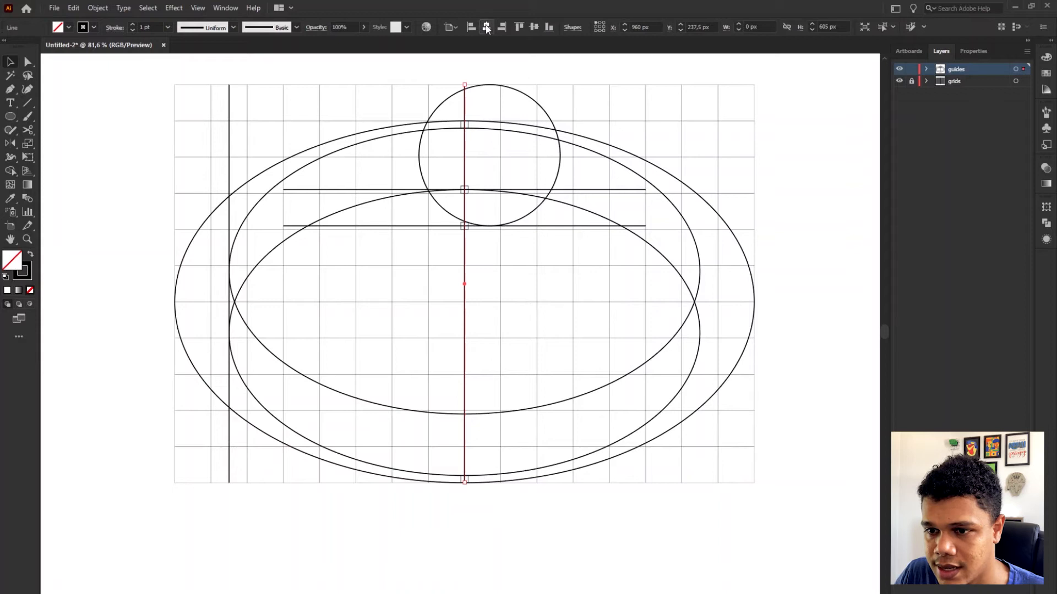
Copy the vertical center line one and a half small-square widths to the left, at X 943.5 px.
{"action": "left_click_drag", "start_coordinate": [557, 67], "coordinate": [582, 154]}
{"action": "left_click", "coordinate": [505, 148]}
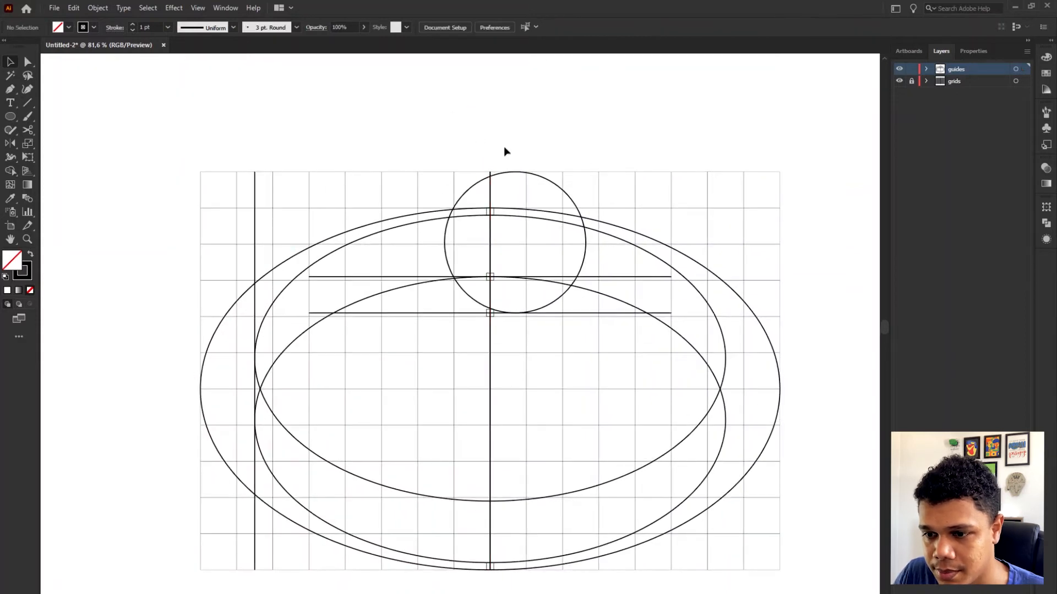
{"action": "left_click_drag", "start_coordinate": [478, 210], "coordinate": [502, 216]}
{"action": "left_click_drag", "start_coordinate": [522, 141], "coordinate": [483, 144]}
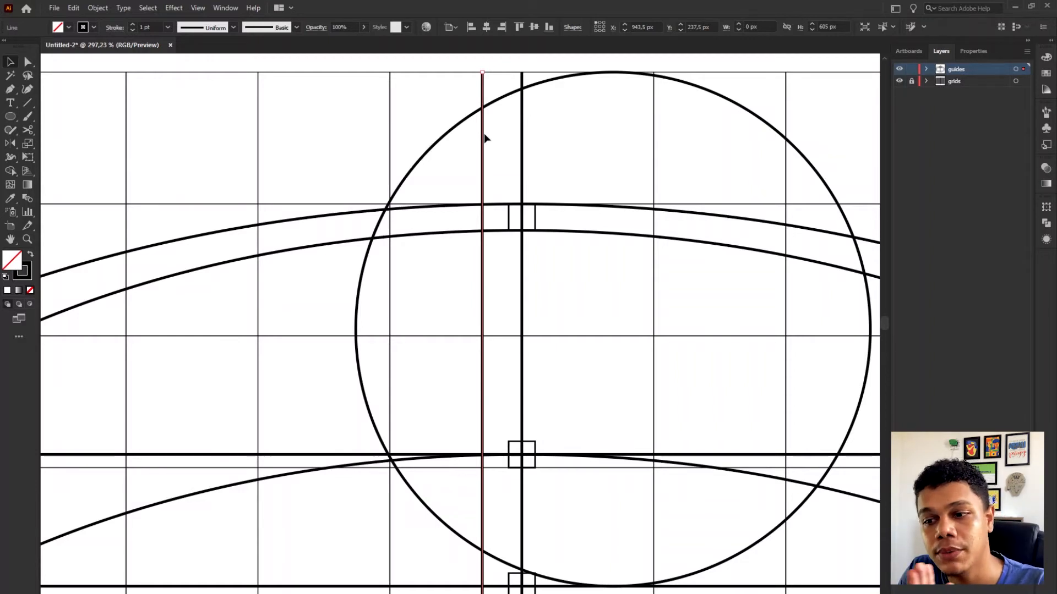
Center the circle horizontally on the copied vertical line, using the line as the key object, and deselect both.
{"action": "left_click", "coordinate": [485, 106], "text": "shift"}
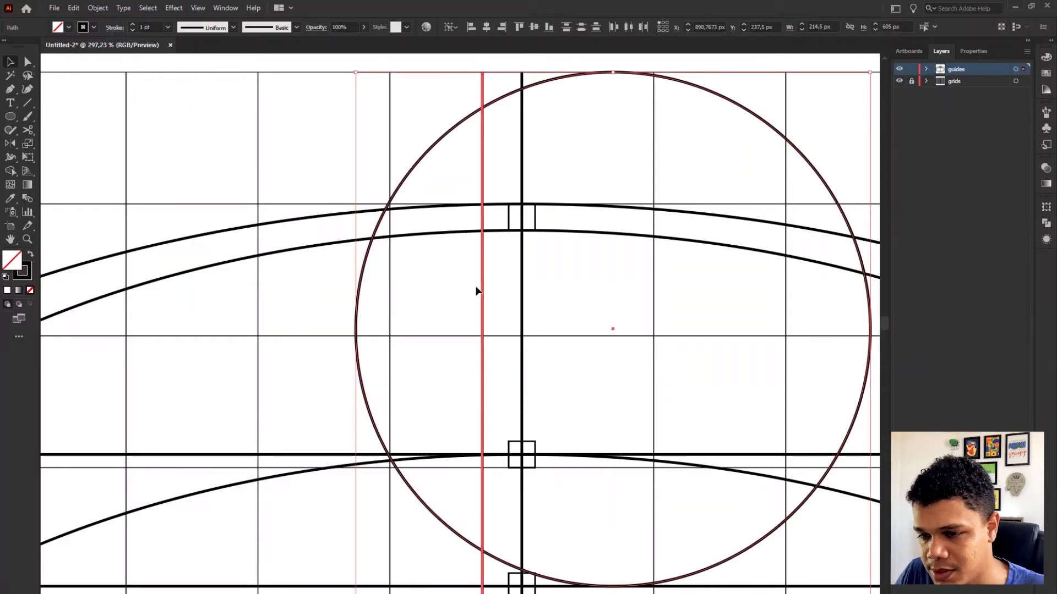
{"action": "left_click", "coordinate": [487, 28]}
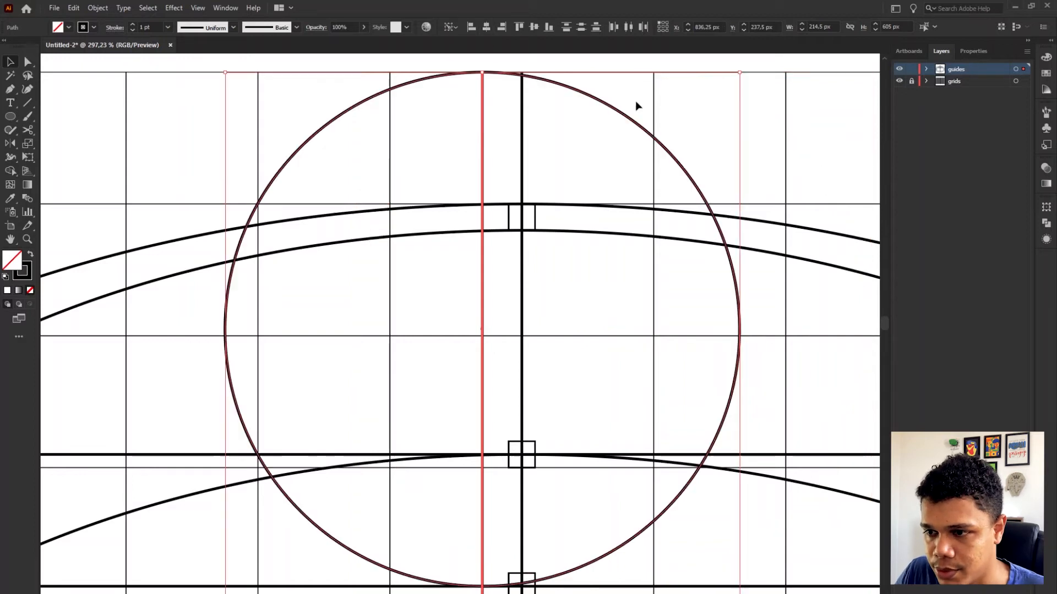
{"action": "left_click", "coordinate": [633, 64]}
{"action": "key", "text": "z"}
{"action": "left_click_drag", "start_coordinate": [633, 63], "coordinate": [498, 128]}
{"action": "key", "text": "v"}
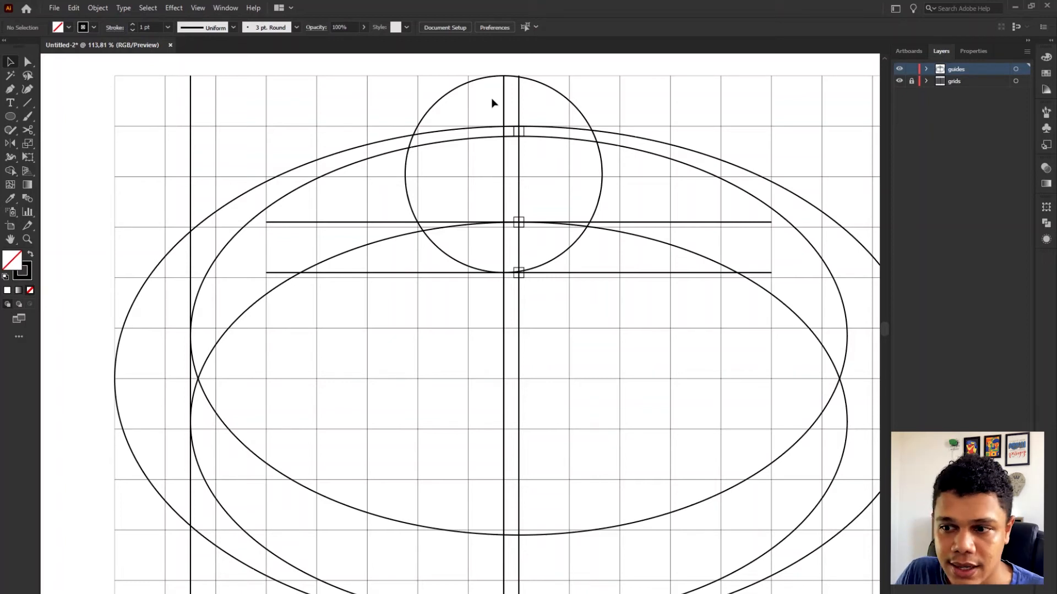
Create a smaller 110 px copy of the circle inside it, touching the grid's top edge.
{"action": "left_click", "coordinate": [457, 92]}
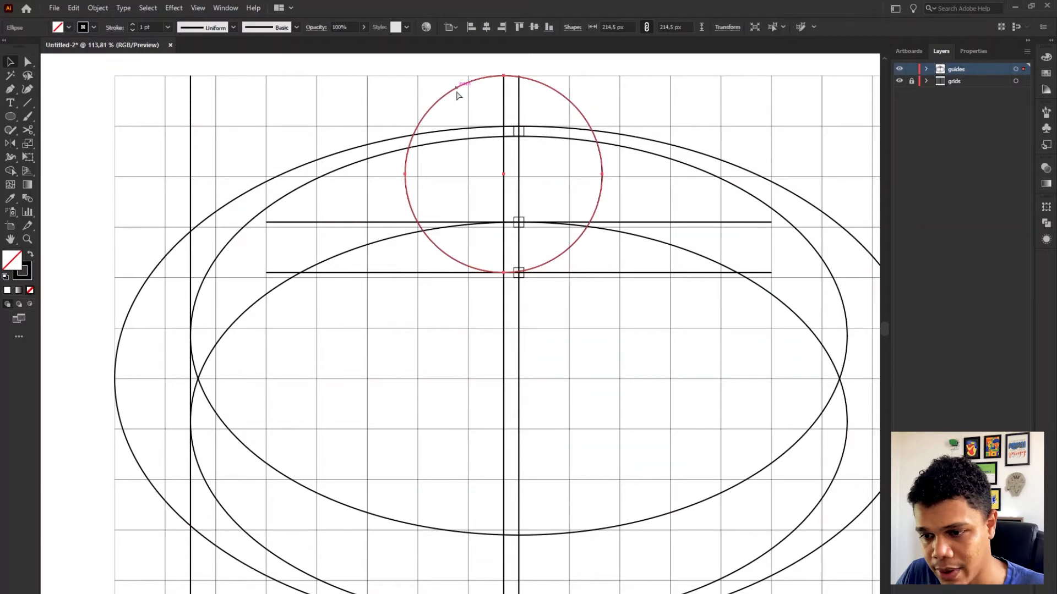
{"action": "left_click_drag", "start_coordinate": [504, 273], "coordinate": [499, 178]}
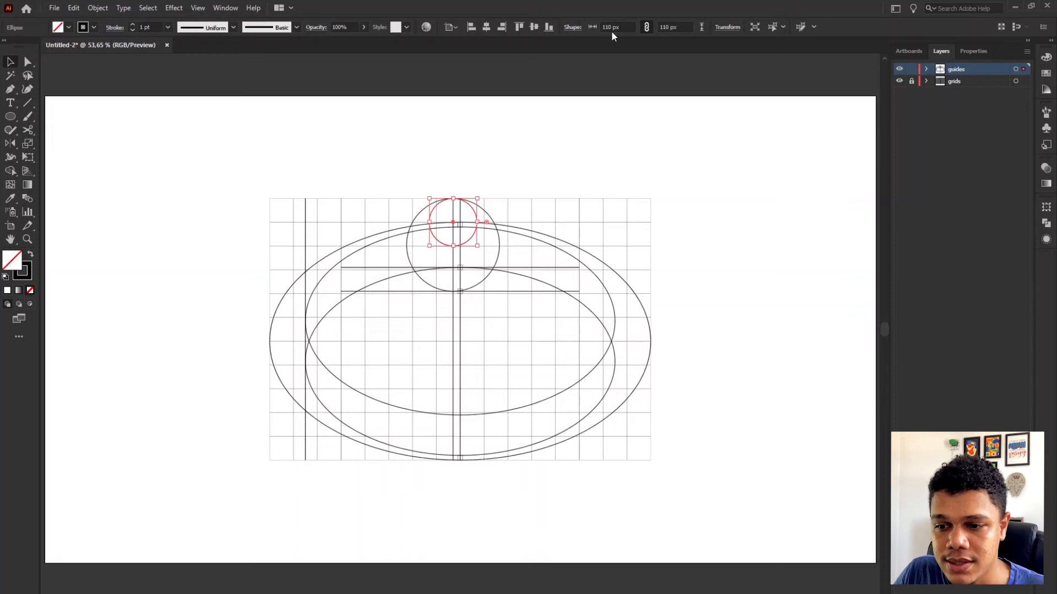
Center the 110 px circle vertically inside the larger circle, using the larger circle as the key object, and deselect both.
{"action": "scroll", "coordinate": [440, 225], "scroll_direction": "up", "scroll_amount": 3}
{"action": "left_click", "coordinate": [550, 170], "text": "shift"}
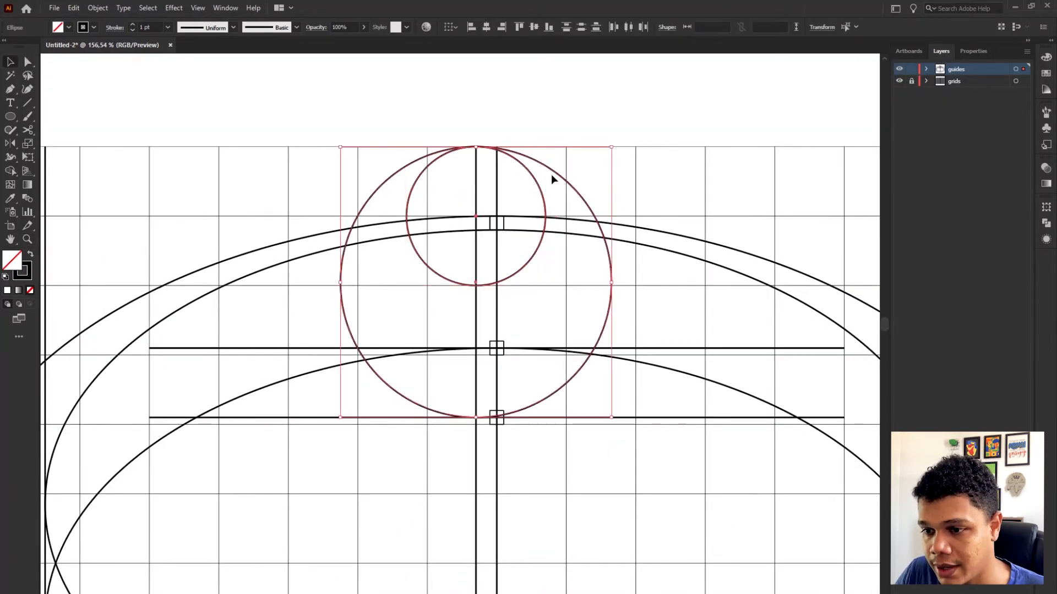
{"action": "left_click", "coordinate": [553, 171]}
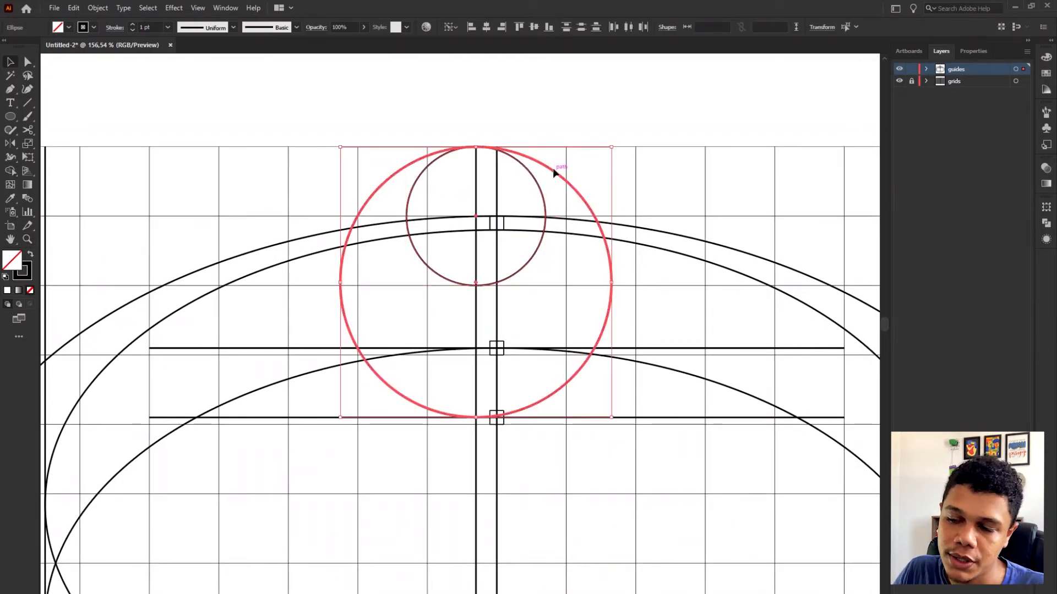
{"action": "left_click", "coordinate": [533, 27]}
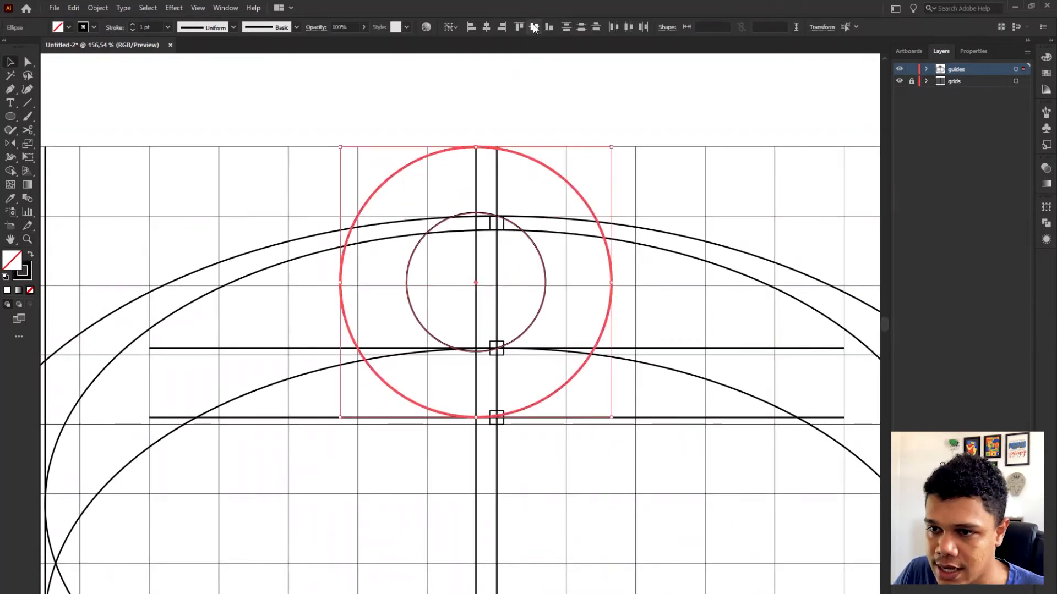
{"action": "left_click", "coordinate": [536, 82]}
Set the stroke weight of the offset vertical line beside the center line to 0.5 pt and deselect it.
{"action": "key", "text": "ctrl+space"}
{"action": "left_click_drag", "start_coordinate": [626, 190], "coordinate": [519, 220]}
{"action": "left_click_drag", "start_coordinate": [566, 277], "coordinate": [462, 197]}
{"action": "left_click_drag", "start_coordinate": [462, 196], "coordinate": [513, 204]}
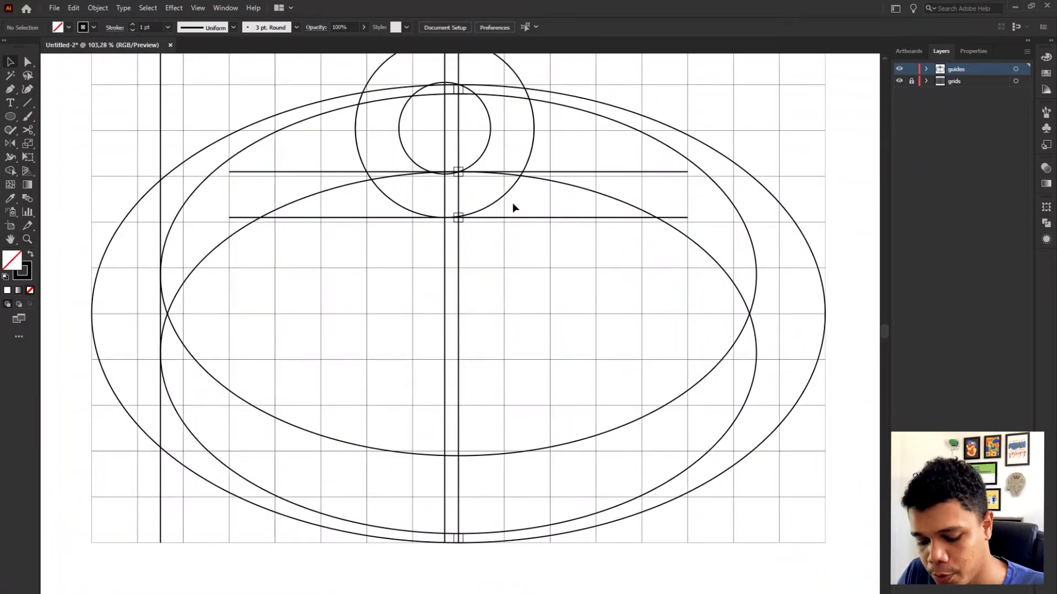
{"action": "key", "text": "m"}
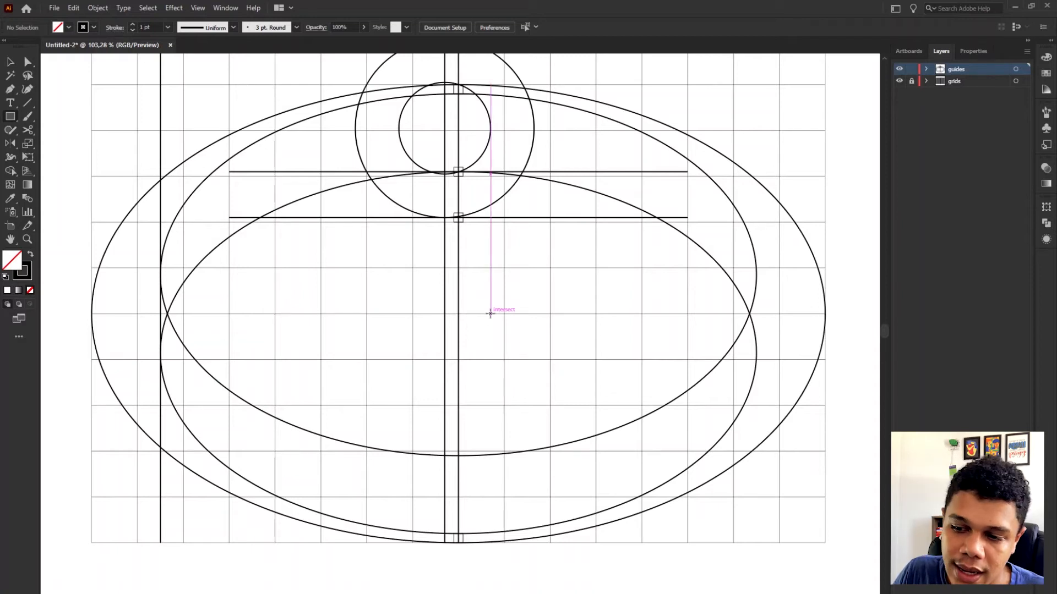
{"action": "key", "text": "v"}
{"action": "left_click", "coordinate": [444, 273]}
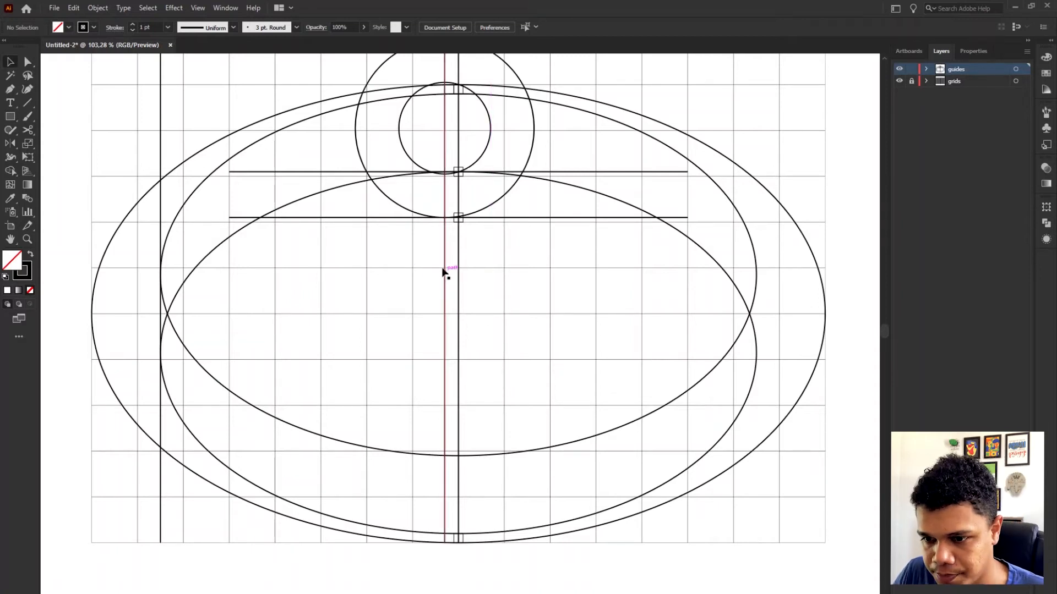
{"action": "left_click", "coordinate": [156, 26]}
{"action": "type", "text": "0,5"}
{"action": "key", "text": "Return"}
{"action": "left_click", "coordinate": [536, 269]}
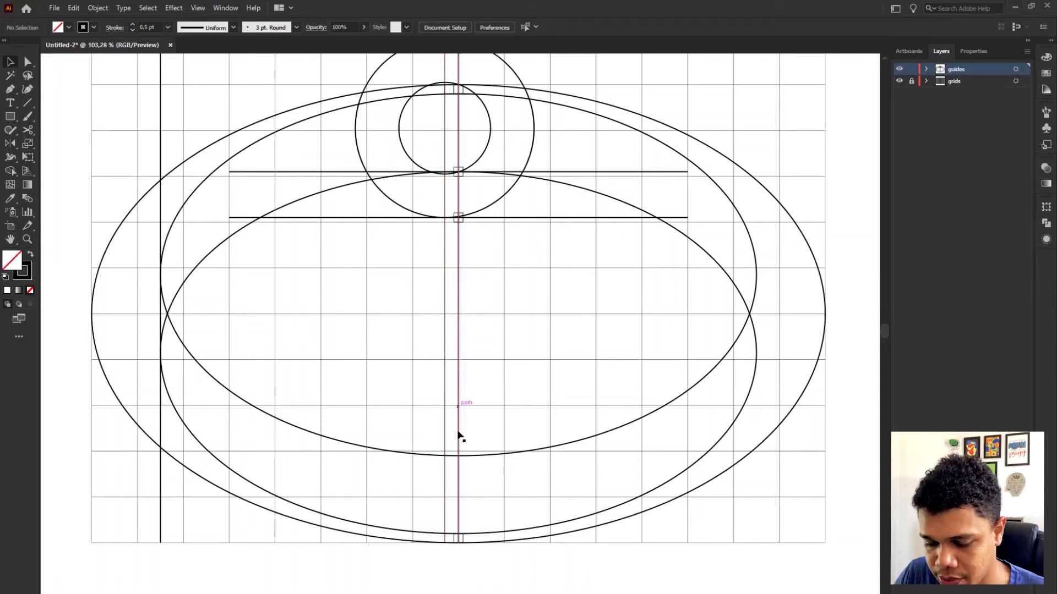
Draw a 165 × 357.5 px rectangle below the circles, reaching the grid's bottom edge, with a 1 pt stroke.
{"action": "key", "text": "m"}
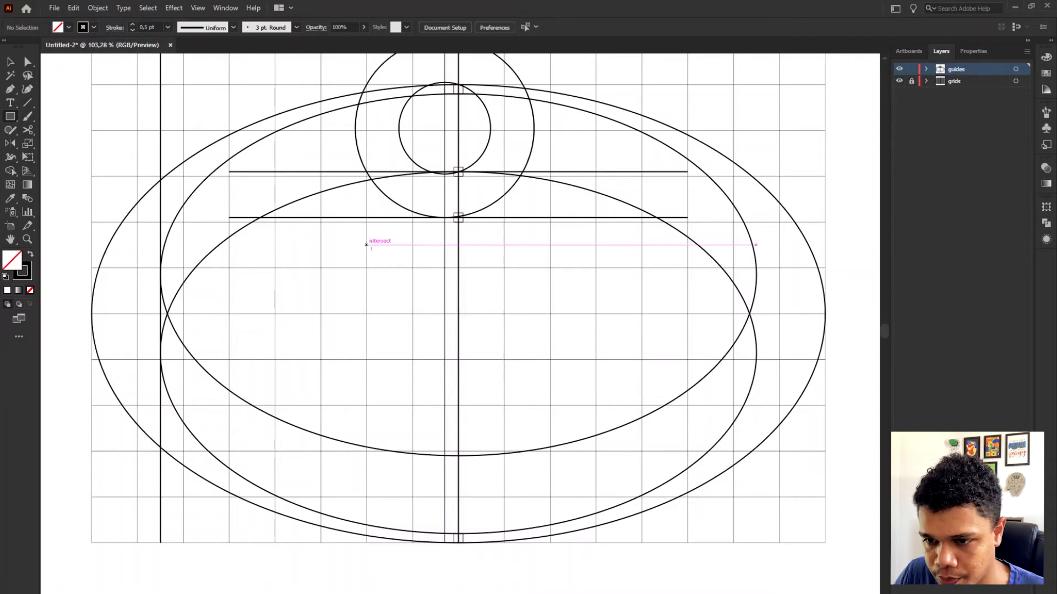
{"action": "key", "text": "v"}
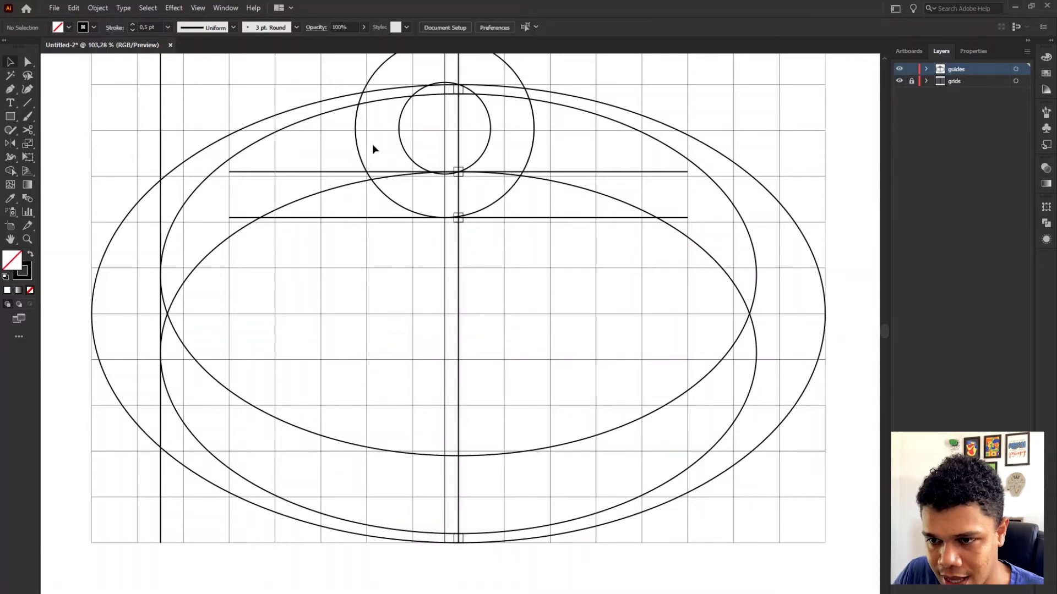
{"action": "key", "text": "m"}
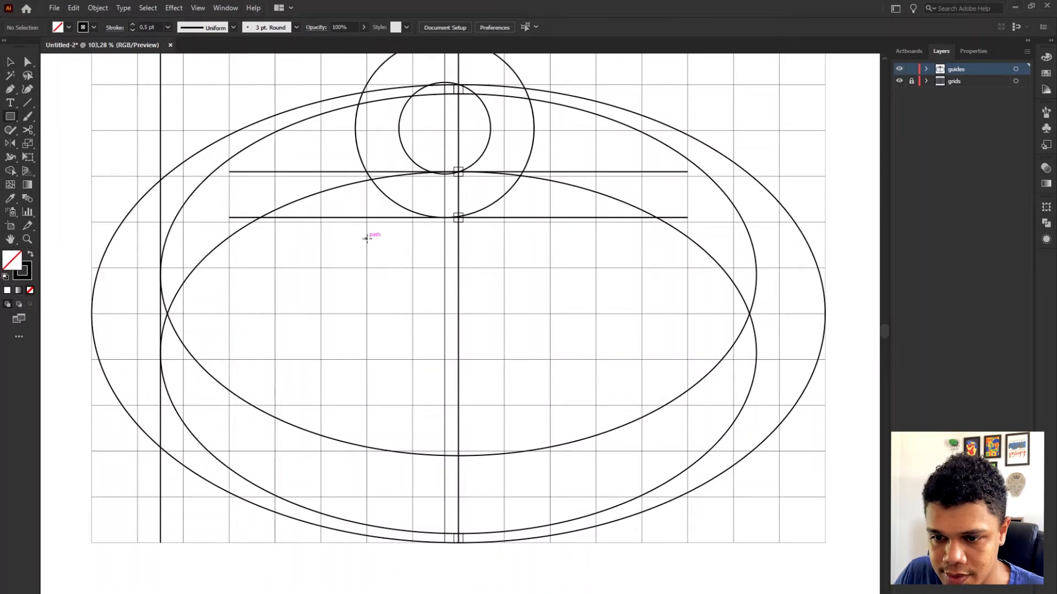
{"action": "mouse_move", "coordinate": [366, 244]}
{"action": "left_mouse_down"}
{"action": "mouse_move", "coordinate": [524, 283]}
{"action": "mouse_move", "coordinate": [505, 362]}
{"action": "left_mouse_up"}
{"action": "key", "text": "v"}
{"action": "mouse_move", "coordinate": [436, 362]}
{"action": "left_mouse_down"}
{"action": "mouse_move", "coordinate": [439, 546]}
{"action": "mouse_move", "coordinate": [377, 545]}
{"action": "left_mouse_up"}
{"action": "double_click", "coordinate": [154, 28]}
{"action": "type", "text": "1"}
{"action": "key", "text": "Return"}
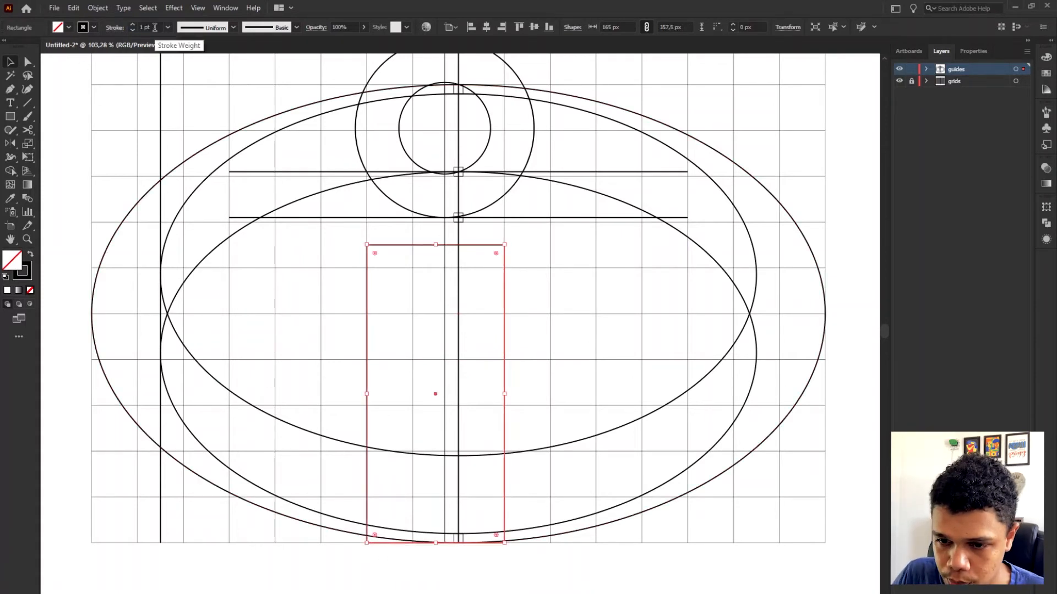
{"action": "left_click", "coordinate": [346, 300]}
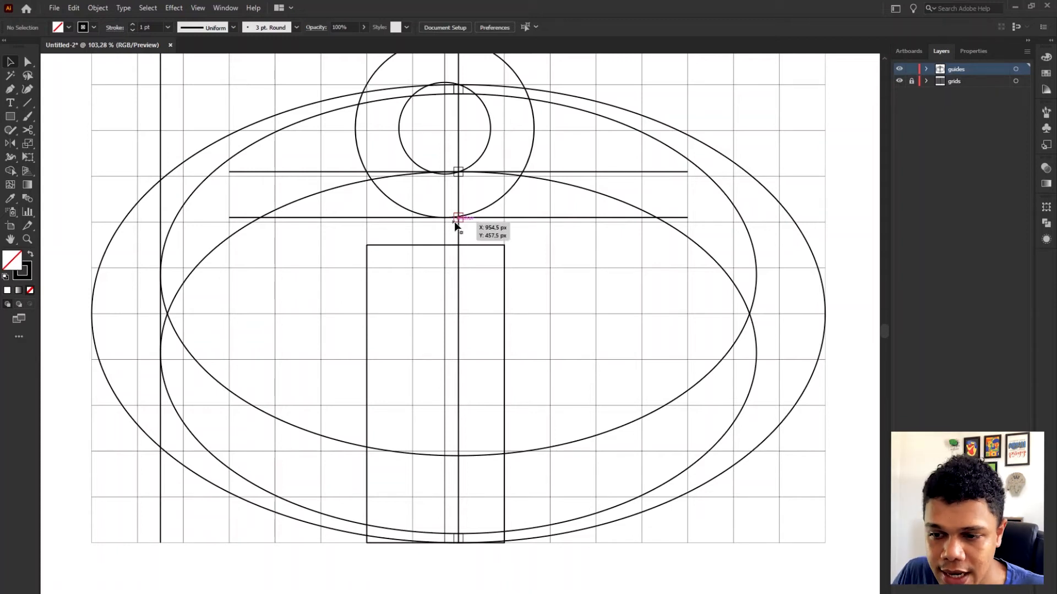
Place two copies of the 11 px unit square side by side on the lower horizontal line, starting at the rectangle's left edge.
{"action": "left_click_drag", "start_coordinate": [454, 221], "coordinate": [455, 260]}
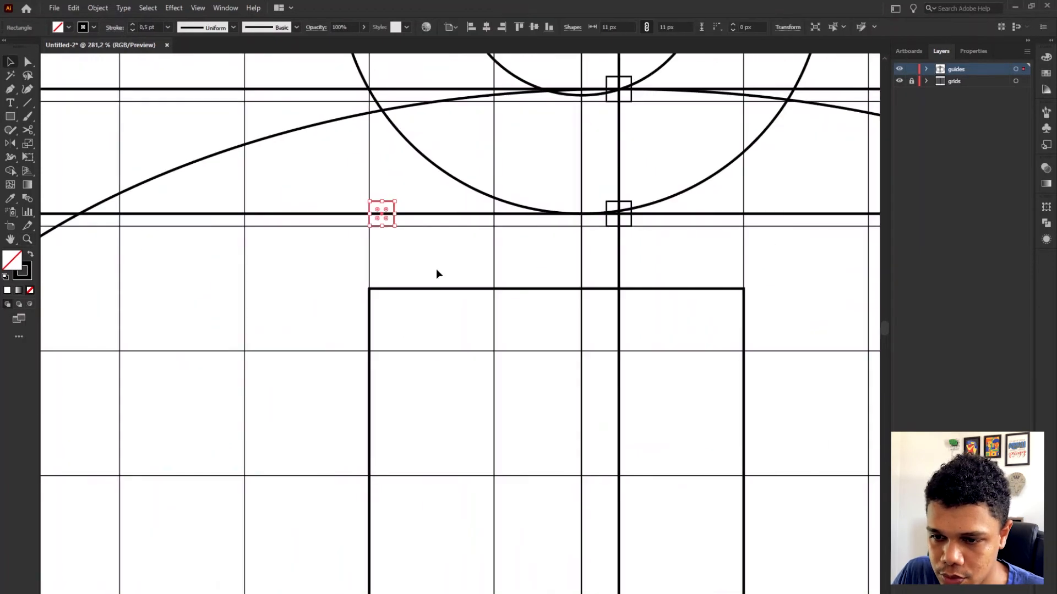
{"action": "left_click", "coordinate": [456, 260]}
{"action": "left_click_drag", "start_coordinate": [395, 223], "coordinate": [419, 220]}
Move the rectangle's left edge inward by two unit squares, making it 143 px wide, and deselect it.
{"action": "left_click_drag", "start_coordinate": [392, 257], "coordinate": [396, 338]}
{"action": "left_click_drag", "start_coordinate": [438, 362], "coordinate": [345, 301]}
{"action": "left_click_drag", "start_coordinate": [398, 485], "coordinate": [429, 484]}
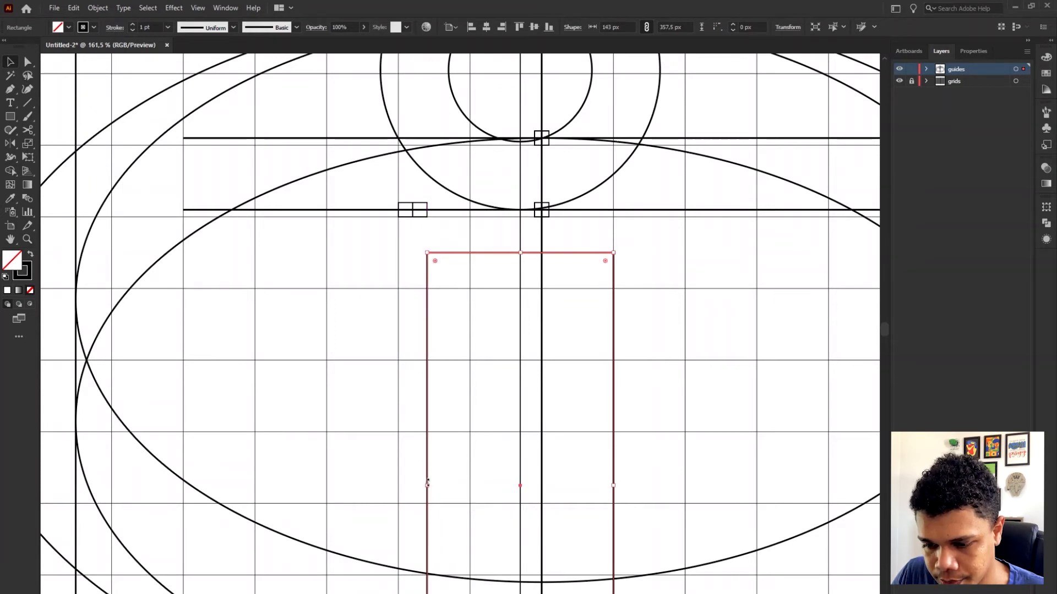
{"action": "left_click", "coordinate": [370, 394]}
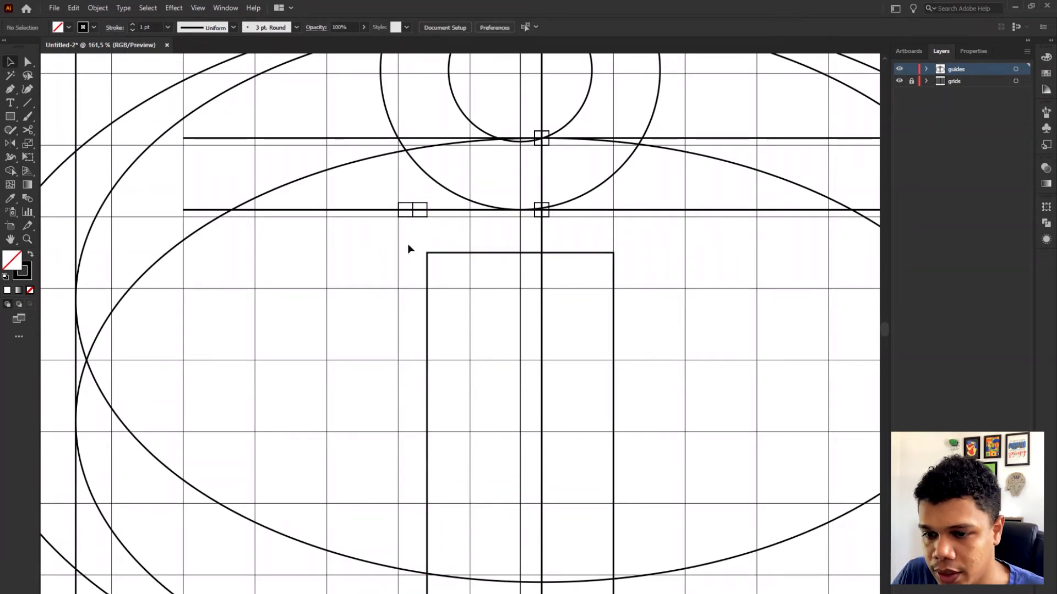
Copy the unit square pair to the rectangle's right edge and extend that edge one and a half squares, to a 159.5 px width.
{"action": "left_click_drag", "start_coordinate": [409, 222], "coordinate": [629, 216]}
{"action": "left_click", "coordinate": [613, 318]}
{"action": "left_click_drag", "start_coordinate": [613, 484], "coordinate": [636, 485]}
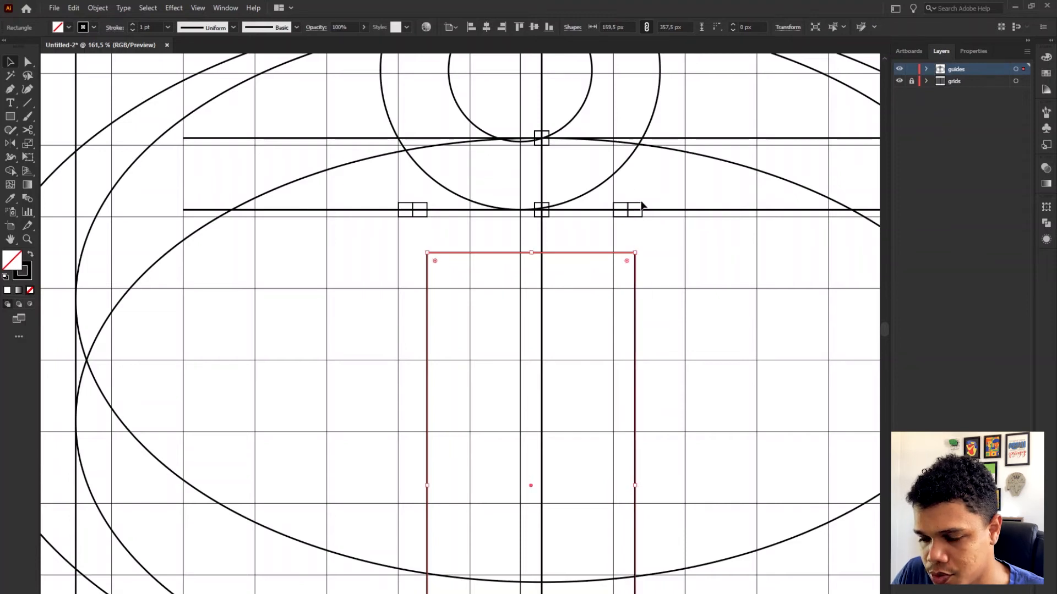
{"action": "left_click", "coordinate": [651, 246]}
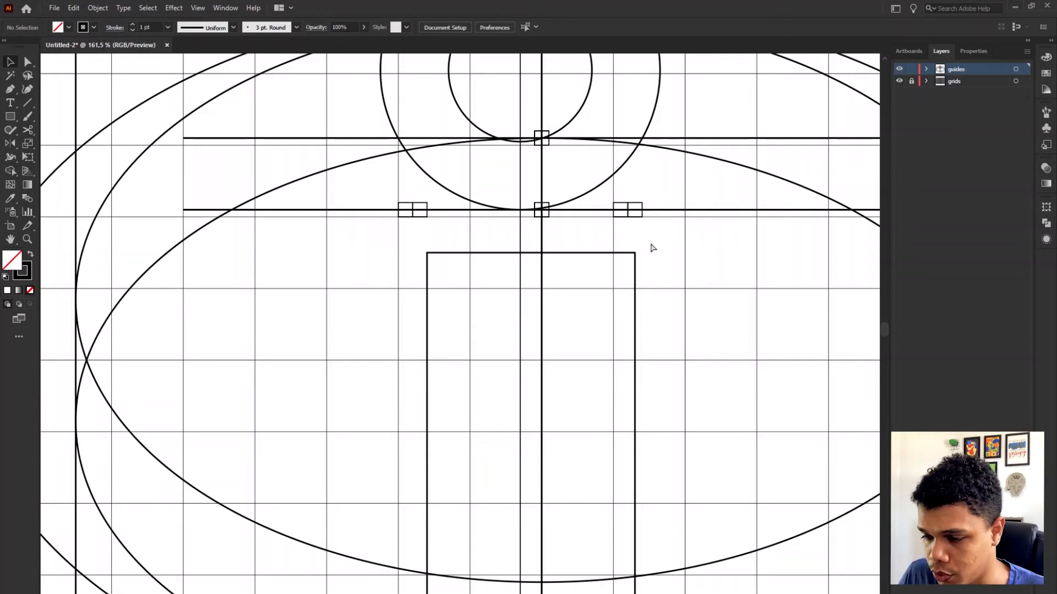
Move the right-hand pair of unit squares down onto the grid line just below the rectangle's top edge.
{"action": "key", "text": "ctrl+0"}
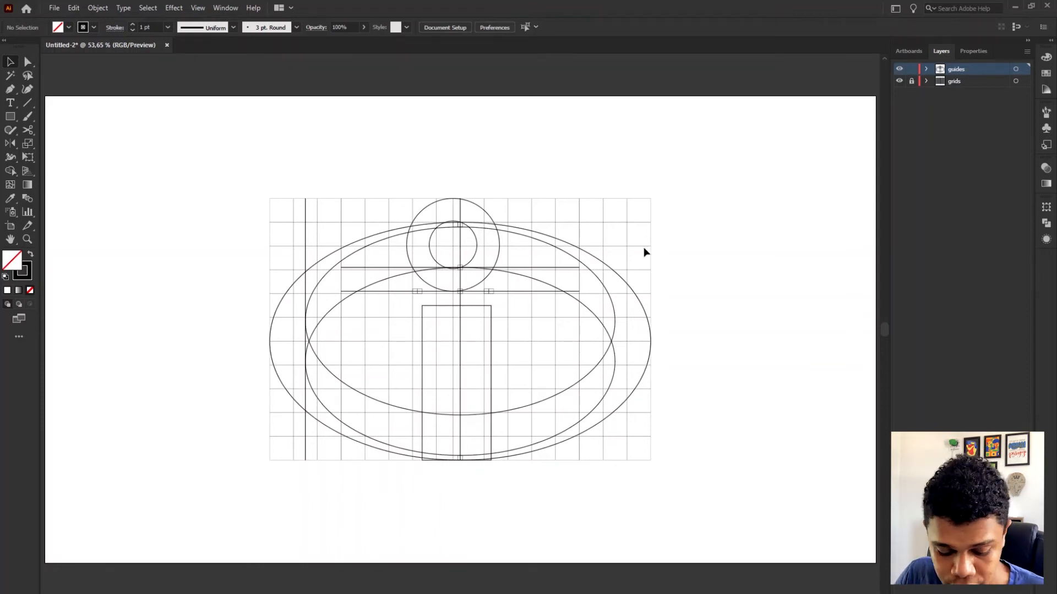
{"action": "scroll", "coordinate": [491, 349], "scroll_direction": "up", "scroll_amount": 4}
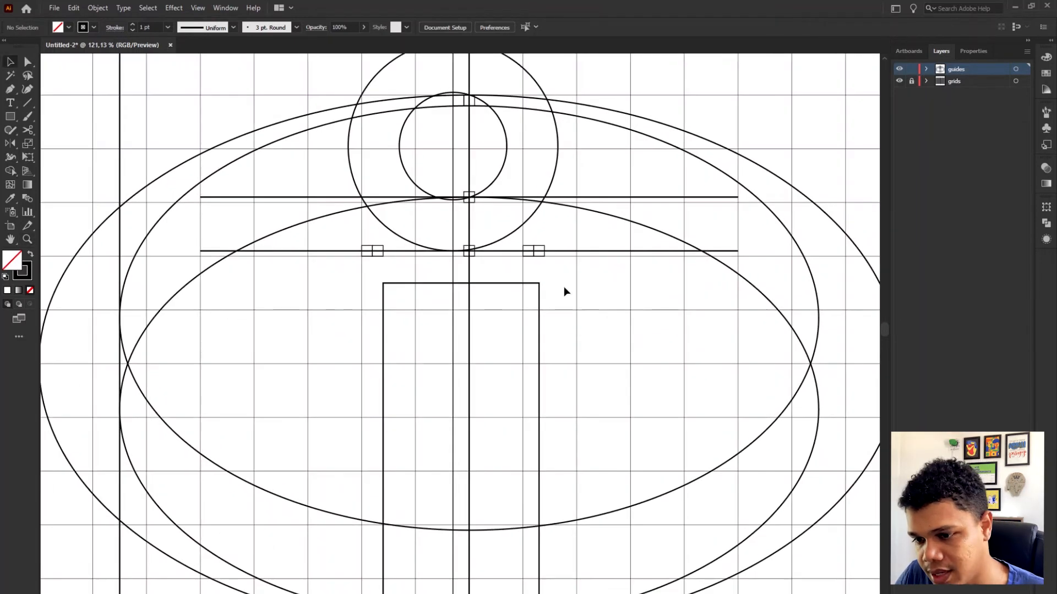
{"action": "left_click", "coordinate": [537, 254]}
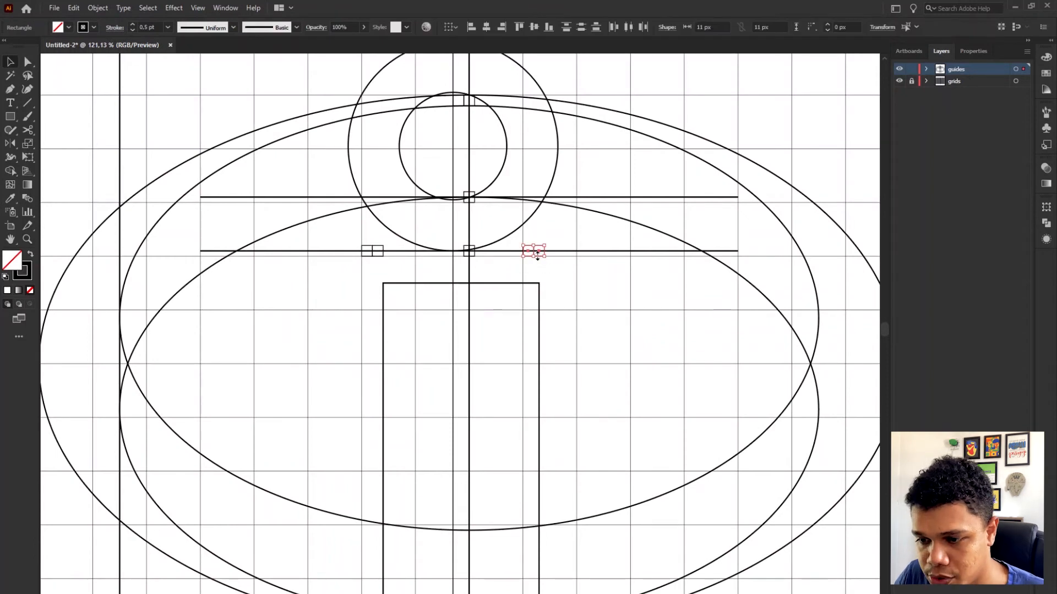
{"action": "left_click_drag", "start_coordinate": [536, 255], "coordinate": [534, 307]}
{"action": "left_click", "coordinate": [554, 280]}
Draw a 200 px line at 193° from where the rectangle's right edge meets the top of the unit squares.
{"action": "key", "text": "backslash"}
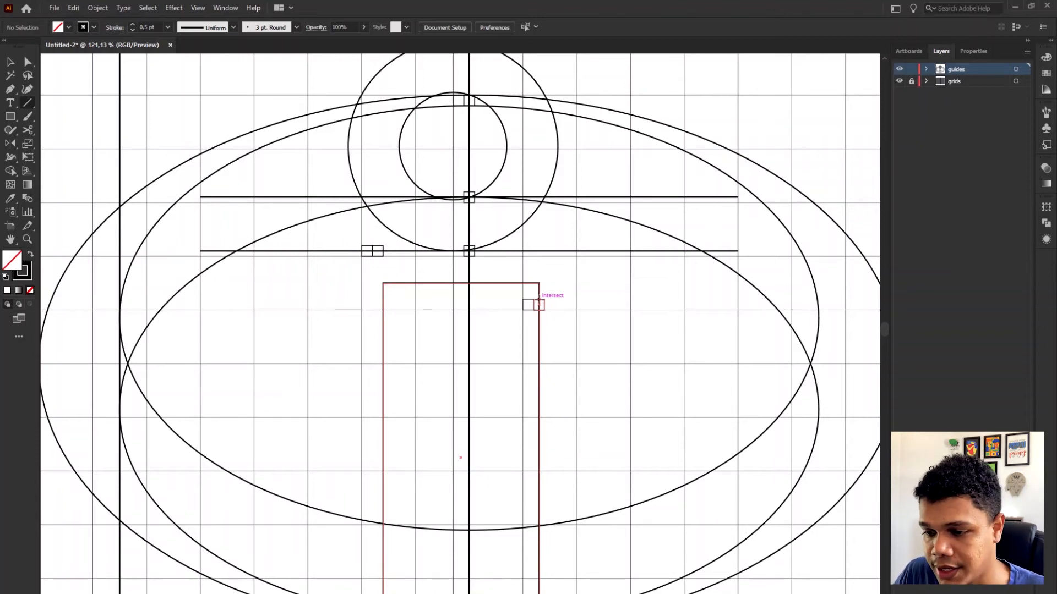
{"action": "left_click", "coordinate": [539, 299]}
{"action": "key", "text": "Tab"}
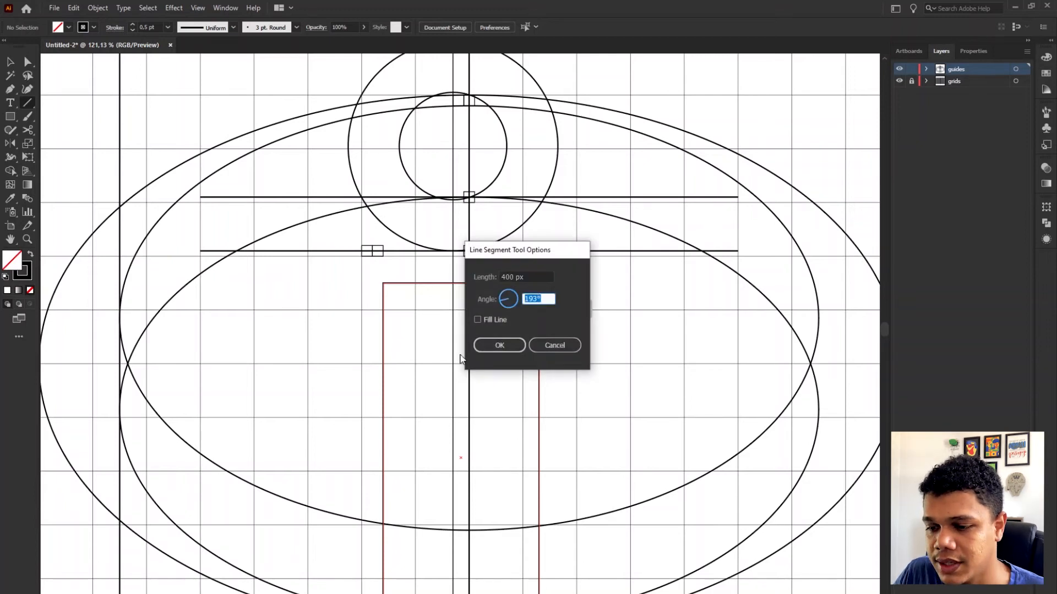
{"action": "double_click", "coordinate": [532, 278]}
{"action": "type", "text": "200"}
{"action": "key", "text": "Return"}
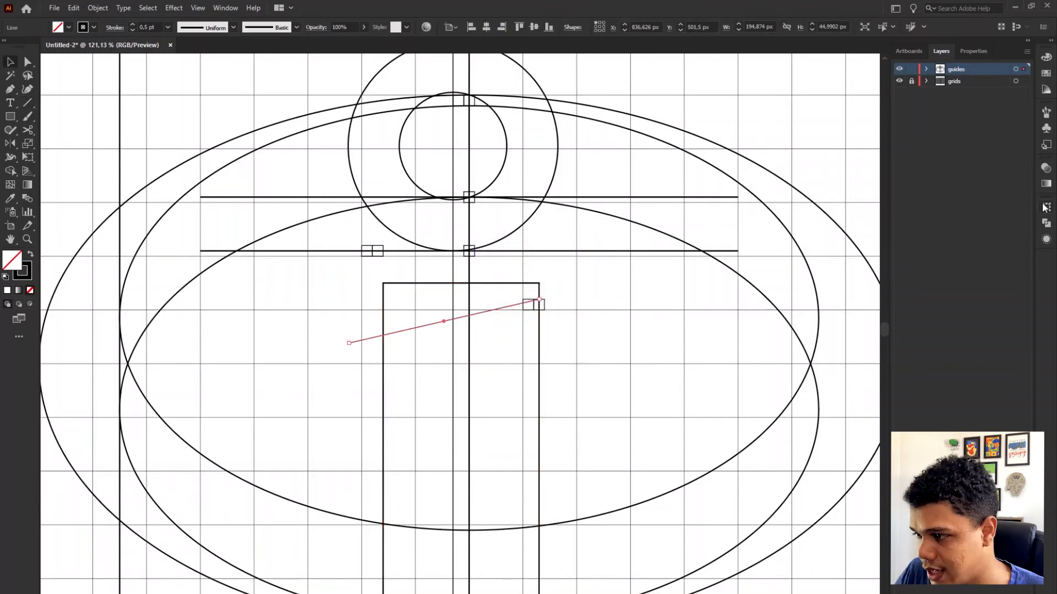
Lengthen the angled line to 220 px in its transform properties and deselect it.
{"action": "left_click", "coordinate": [1045, 207]}
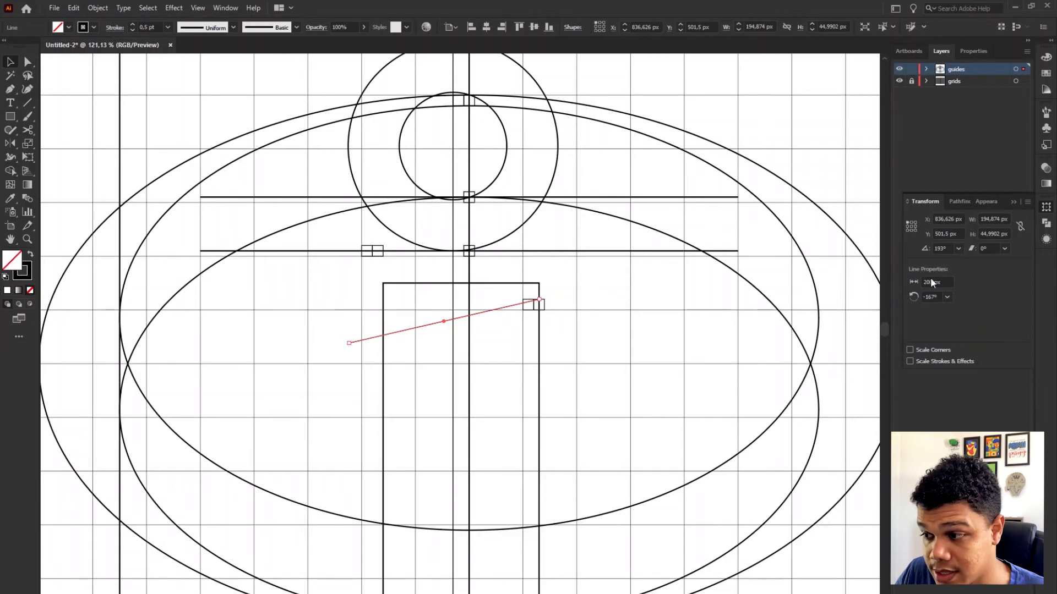
{"action": "left_click", "coordinate": [232, 9]}
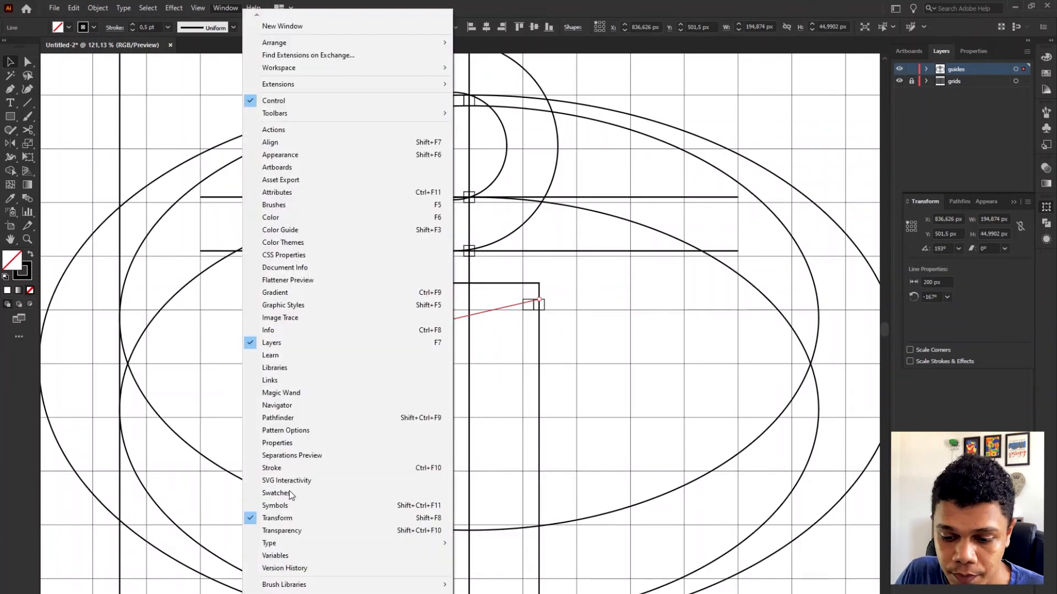
{"action": "left_click", "coordinate": [420, 517]}
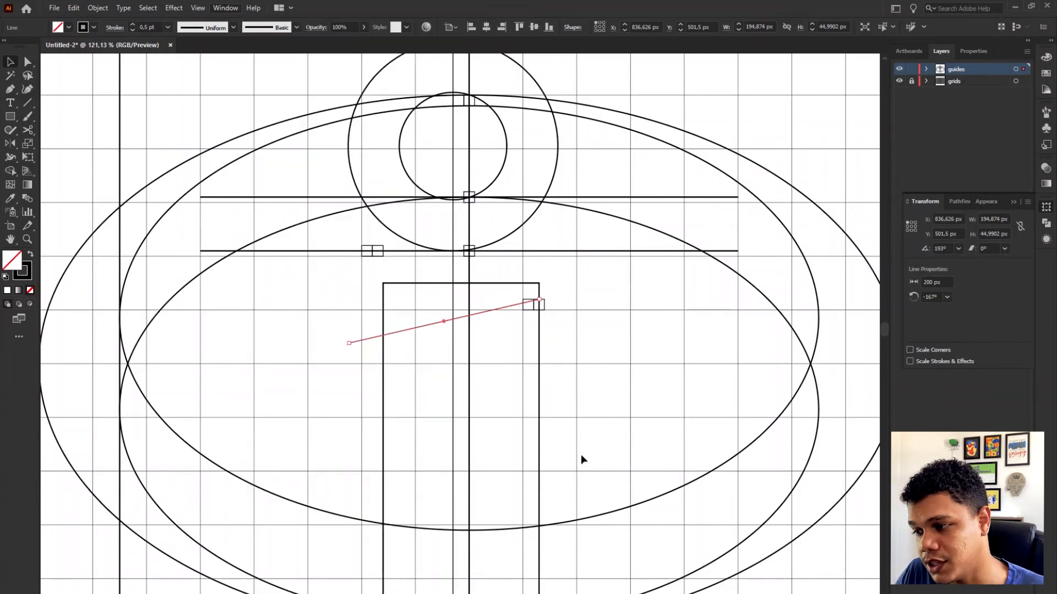
{"action": "scroll", "coordinate": [941, 282], "scroll_direction": "up", "scroll_amount": 2}
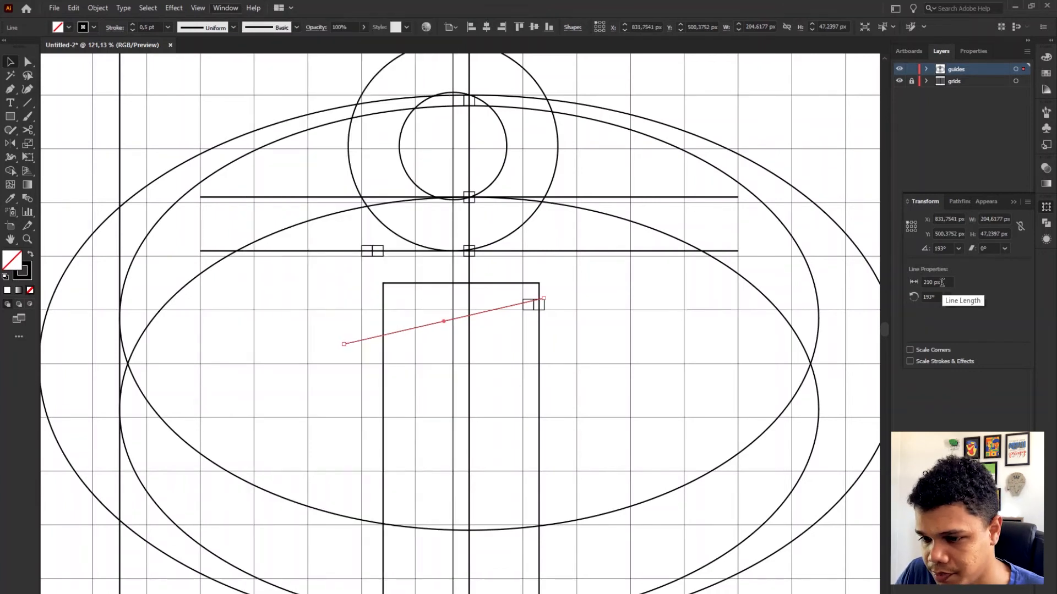
{"action": "left_click", "coordinate": [1012, 202]}
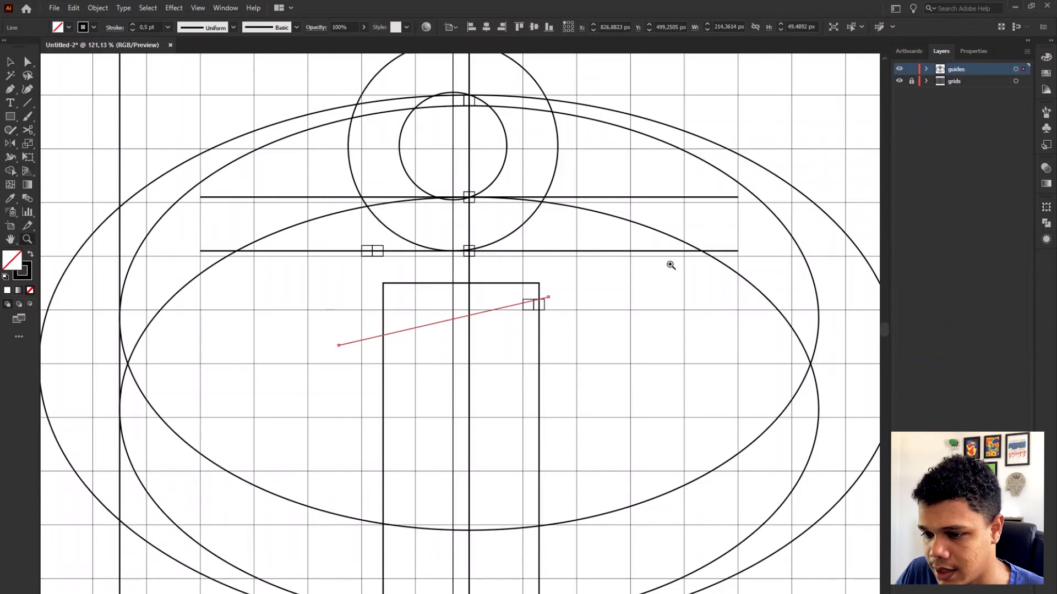
{"action": "key", "text": "ctrl+0"}
{"action": "left_click", "coordinate": [649, 293]}
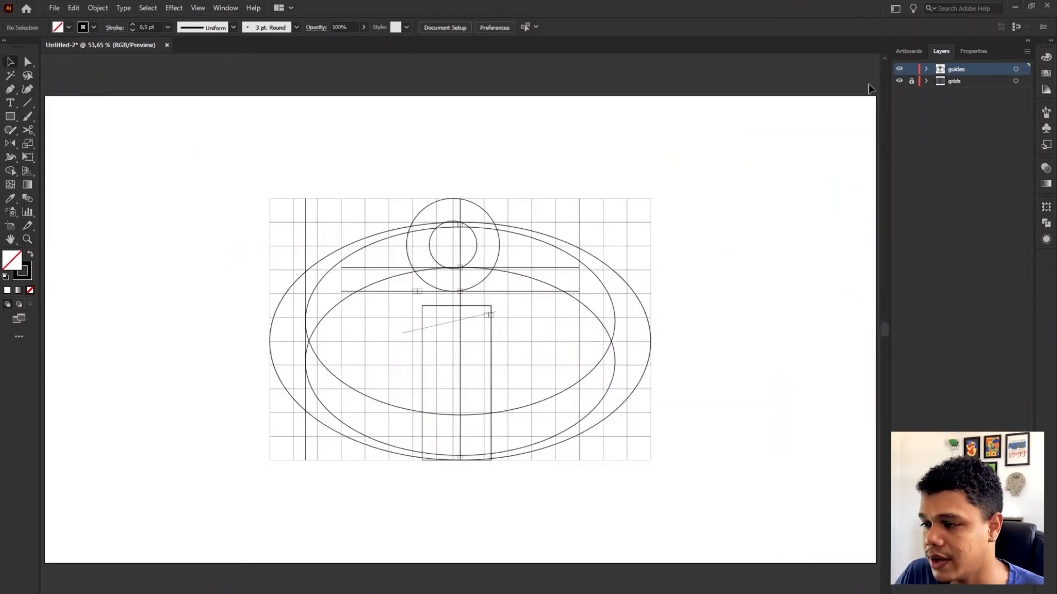
Duplicate the guides layer, hide the original, and rename the copy as final.
{"action": "left_click_drag", "start_coordinate": [966, 68], "coordinate": [952, 78]}
{"action": "left_click", "coordinate": [899, 69]}
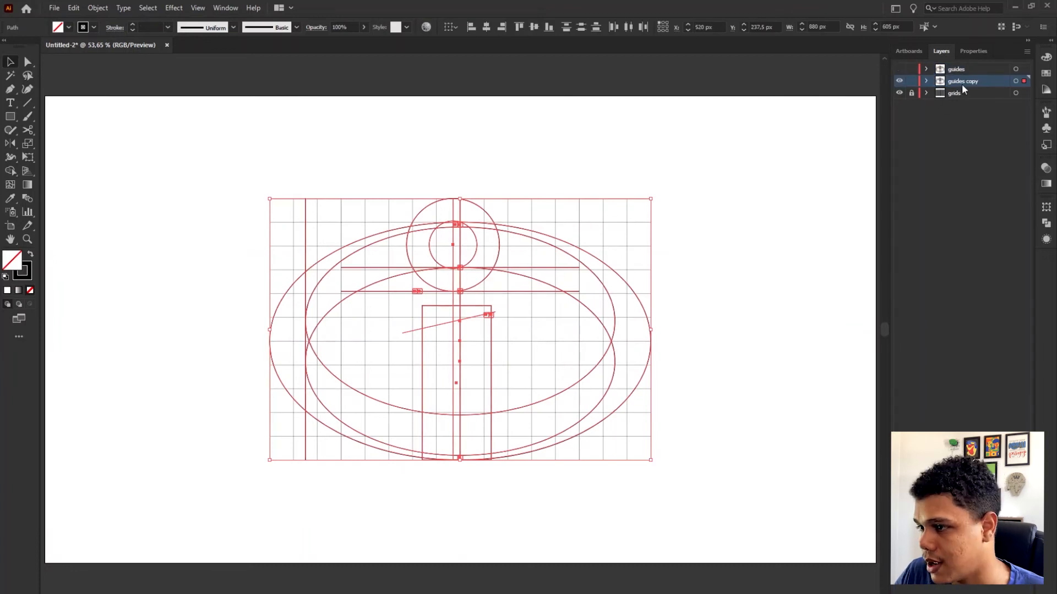
{"action": "type", "text": "final"}
{"action": "key", "text": "Return"}
{"action": "left_click", "coordinate": [732, 114]}
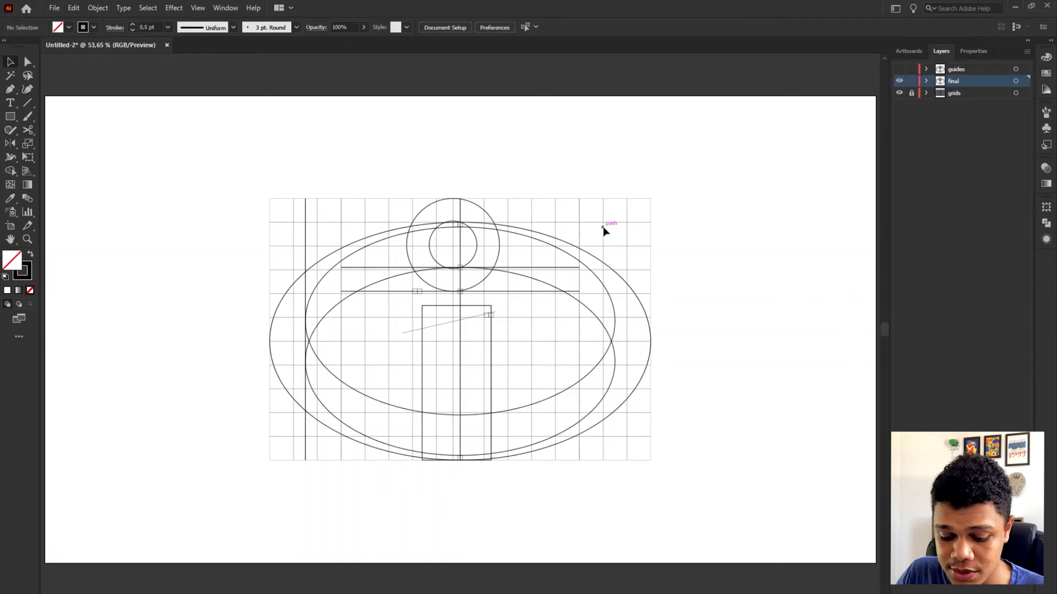
Select all 0.5 pt objects on the final layer with the Magic Wand and check its Stroke Weight tolerance.
{"action": "key", "text": "y"}
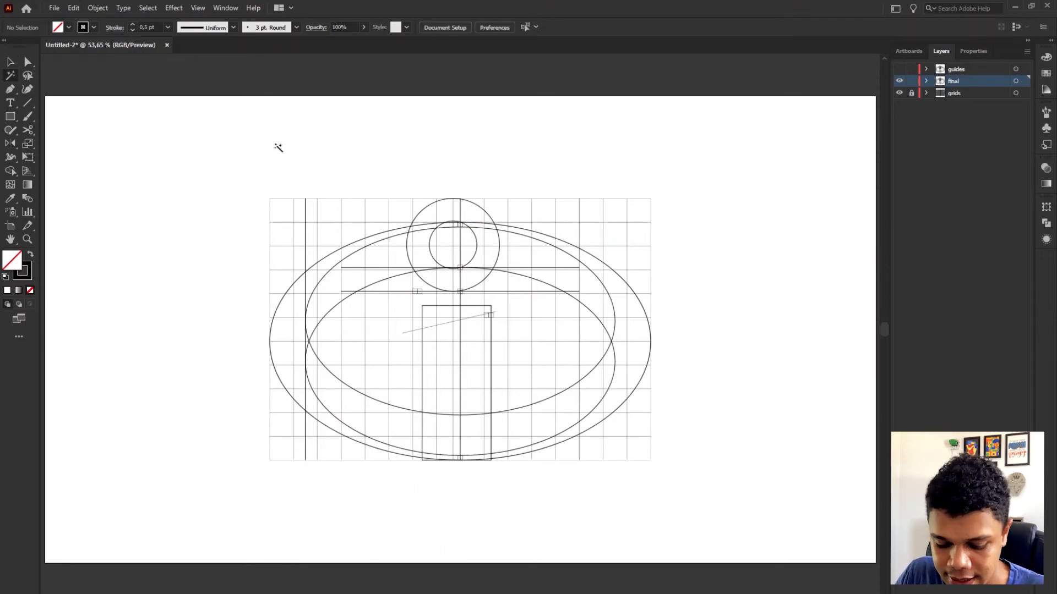
{"action": "left_click", "coordinate": [420, 289]}
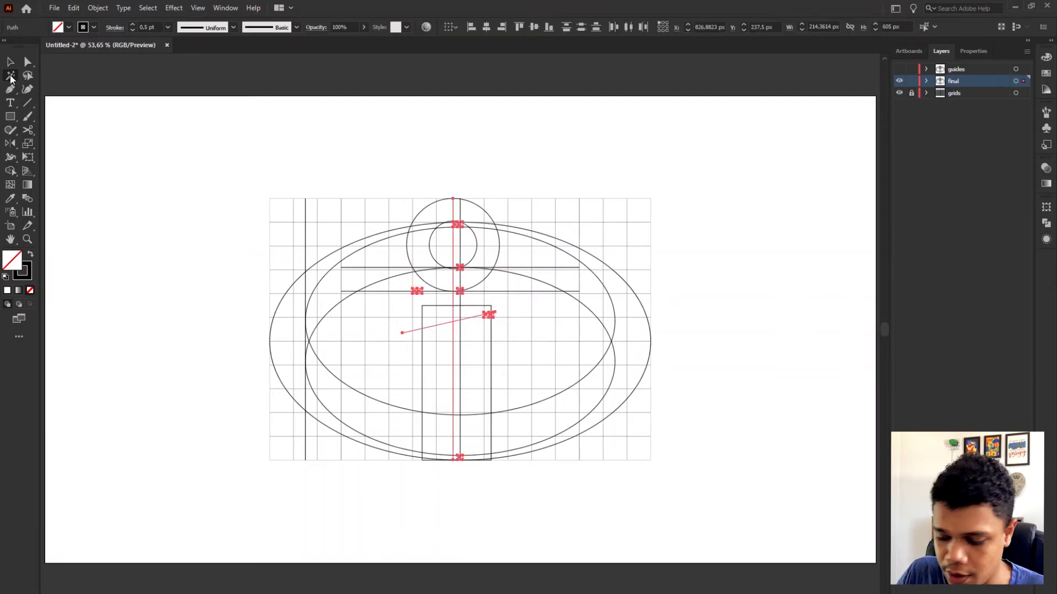
{"action": "double_click", "coordinate": [11, 76]}
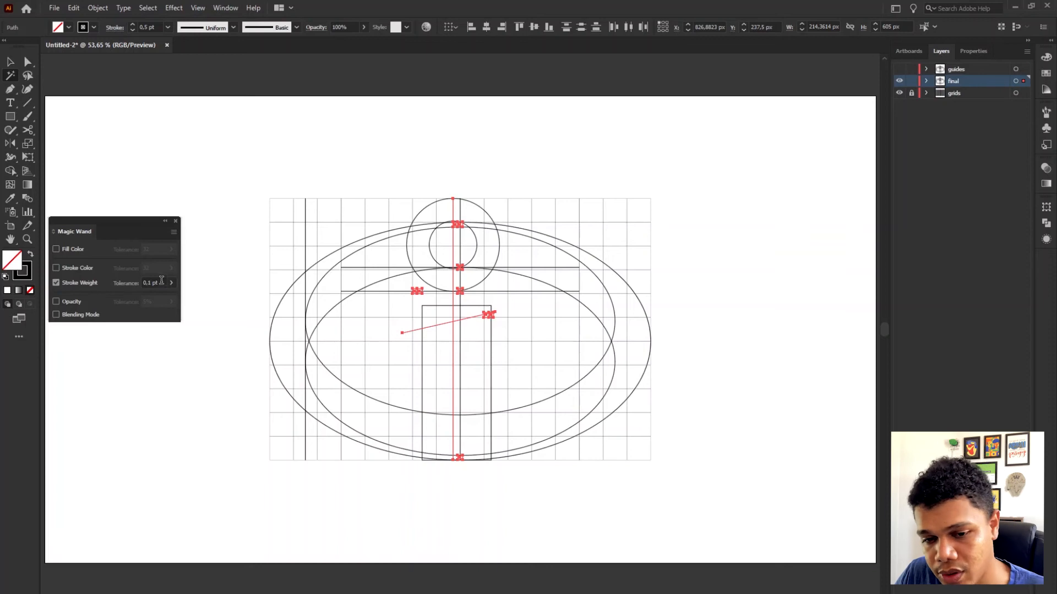
{"action": "left_click", "coordinate": [175, 221]}
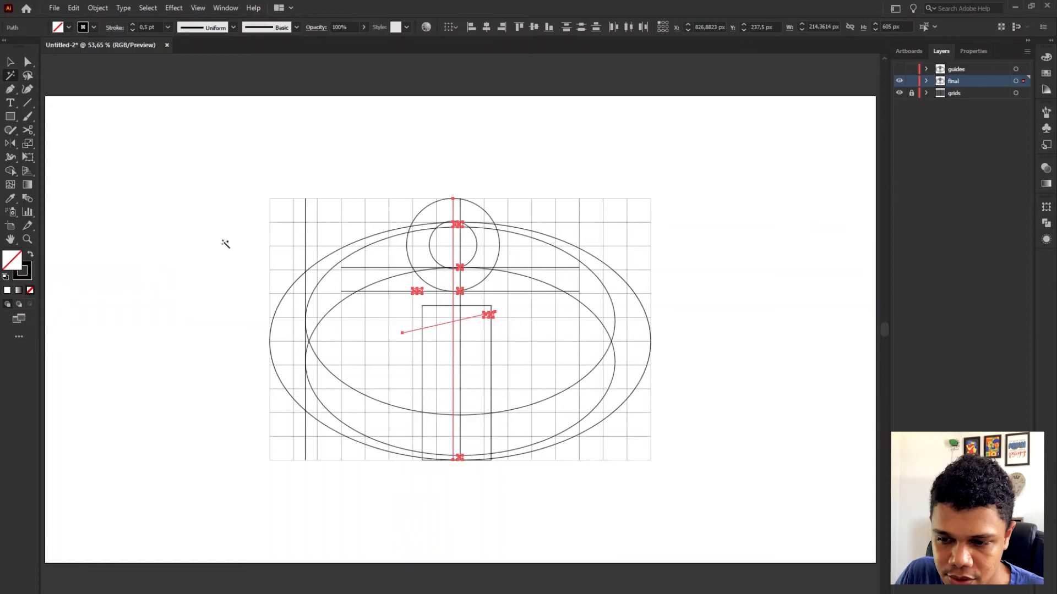
Set the angled line's stroke weight to 1 pt on the final layer.
{"action": "key", "text": "v"}
{"action": "left_click", "coordinate": [378, 324]}
{"action": "left_click_drag", "start_coordinate": [410, 340], "coordinate": [413, 347]}
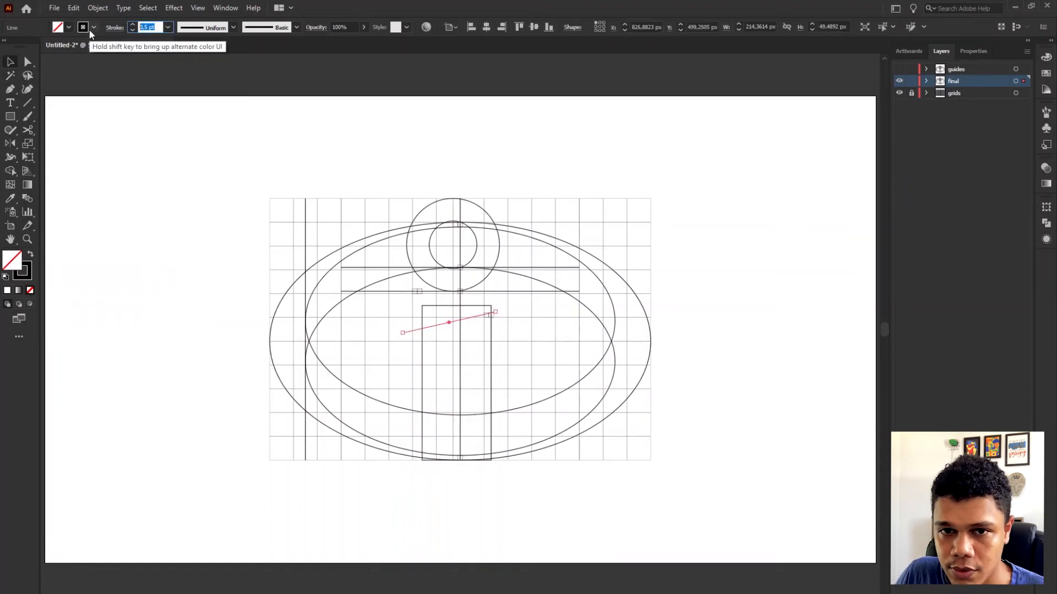
Give the angled line on the guides layer the same 1 pt stroke, and leave only the final layer and grid visible.
{"action": "left_click", "coordinate": [899, 70]}
{"action": "left_click", "coordinate": [899, 81]}
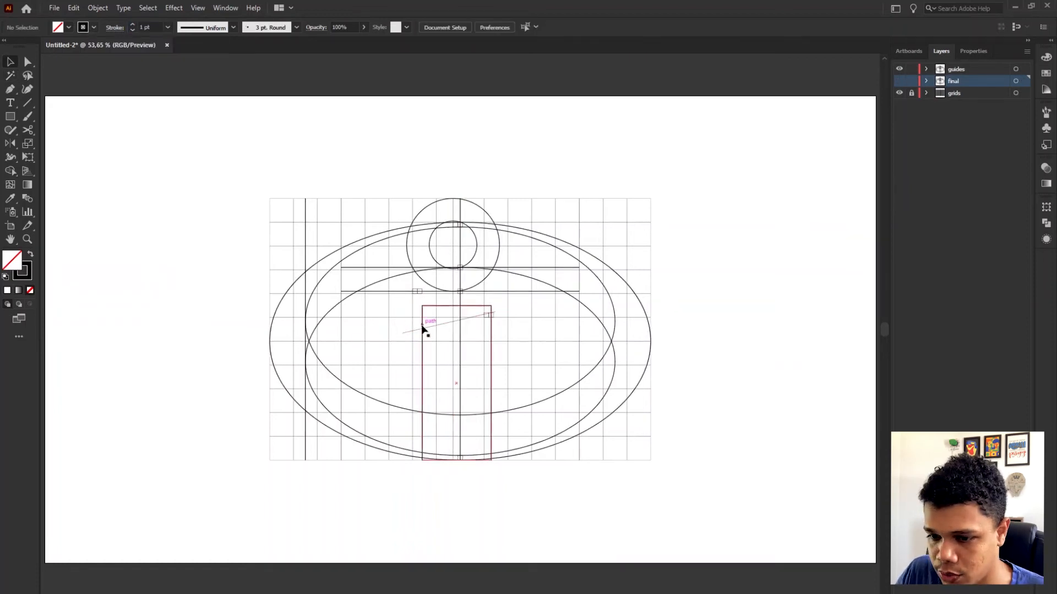
{"action": "left_click", "coordinate": [411, 332]}
{"action": "left_click", "coordinate": [132, 24]}
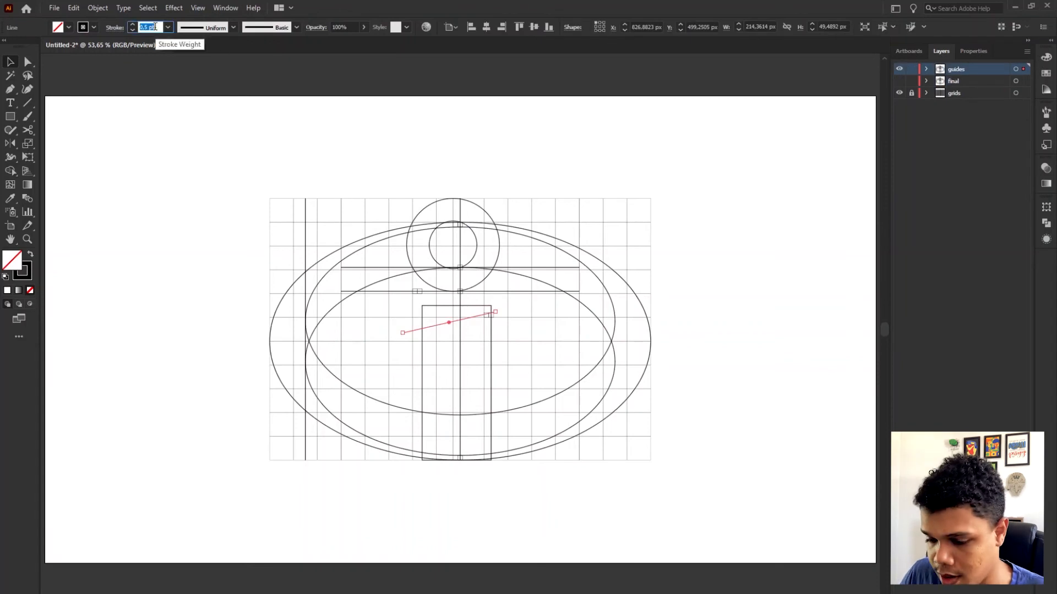
{"action": "left_click", "coordinate": [899, 68]}
{"action": "left_click", "coordinate": [900, 81]}
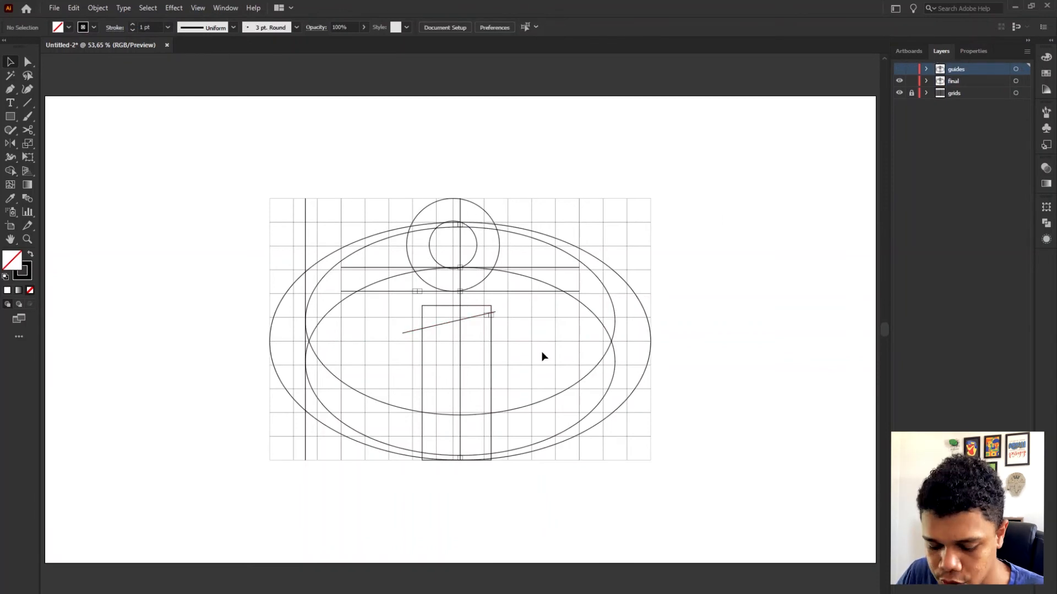
Select all the small 0.5 pt unit squares on the final layer with the Magic Wand and delete them.
{"action": "key", "text": "y"}
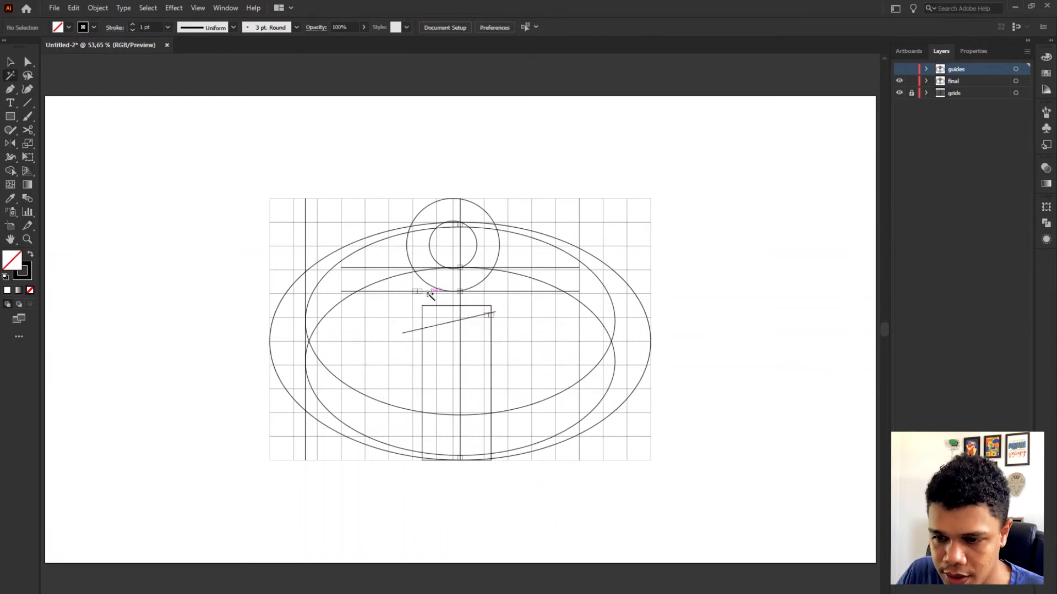
{"action": "left_click", "coordinate": [418, 293]}
{"action": "left_click", "coordinate": [471, 328]}
{"action": "key", "text": "v"}
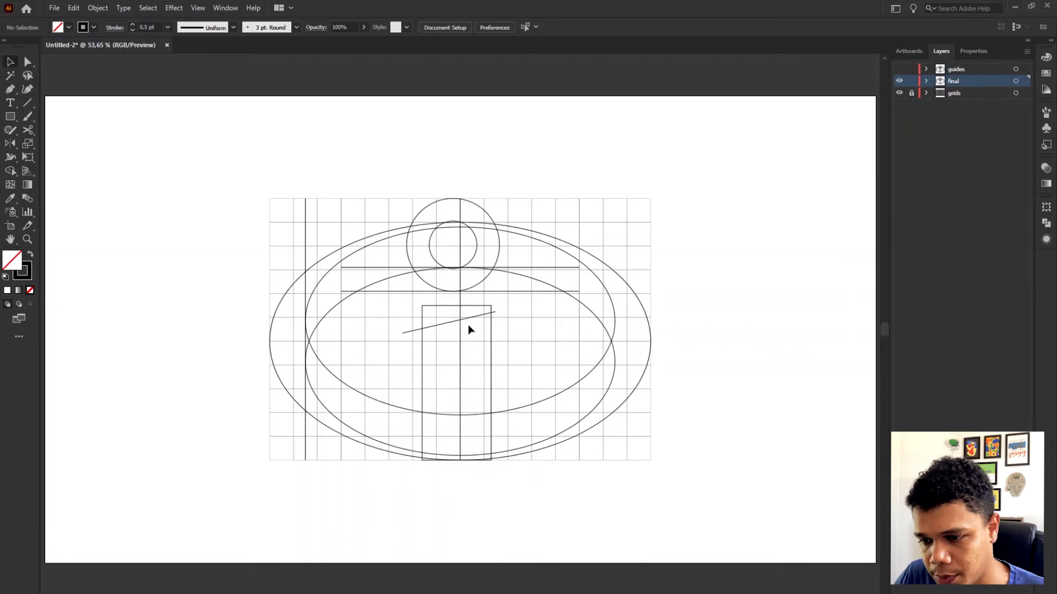
Delete the two horizontal guide lines and the vertical line at the inner ellipses' left edge from the final layer.
{"action": "left_click", "coordinate": [508, 292]}
{"action": "key", "text": "Delete"}
{"action": "left_click", "coordinate": [527, 268]}
{"action": "key", "text": "Delete"}
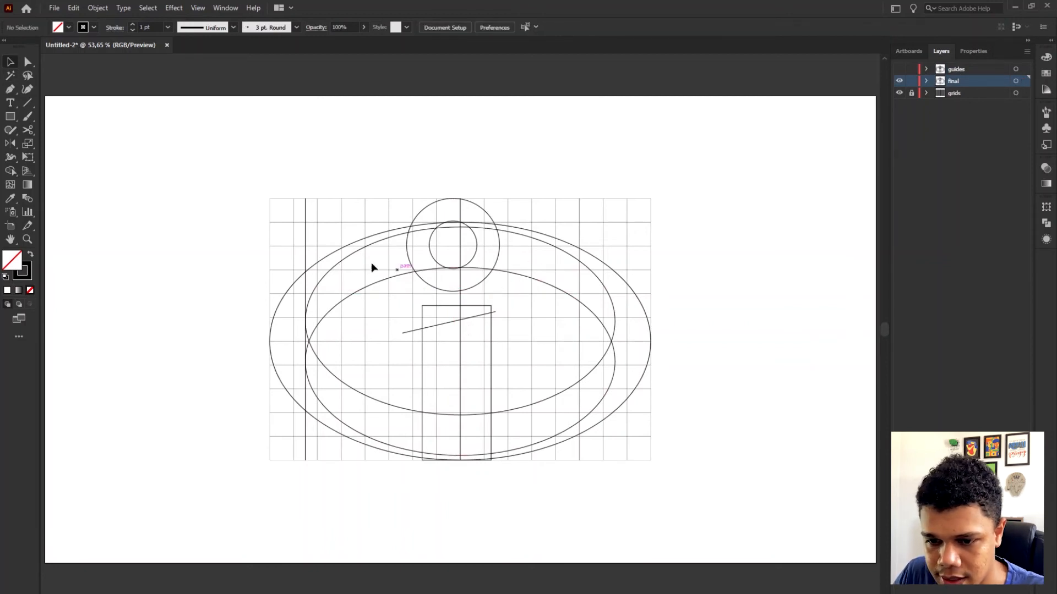
{"action": "left_click", "coordinate": [288, 230]}
{"action": "key", "text": "Delete"}
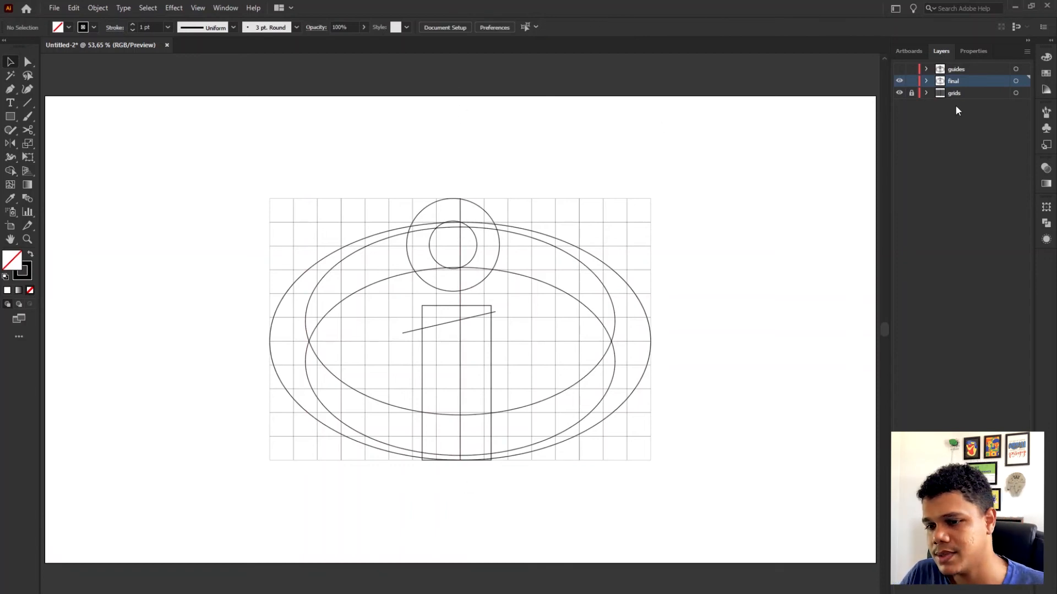
Duplicate the final layer, hide the original, and clear the selection.
{"action": "left_click", "coordinate": [959, 78], "text": "alt"}
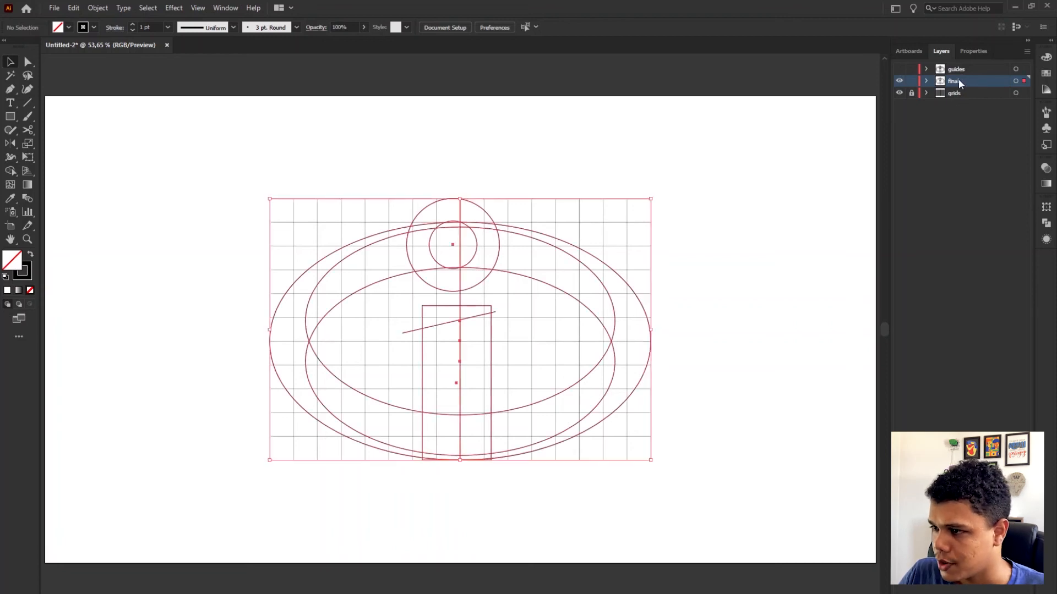
{"action": "left_click_drag", "start_coordinate": [958, 82], "coordinate": [959, 87]}
{"action": "left_click", "coordinate": [899, 81]}
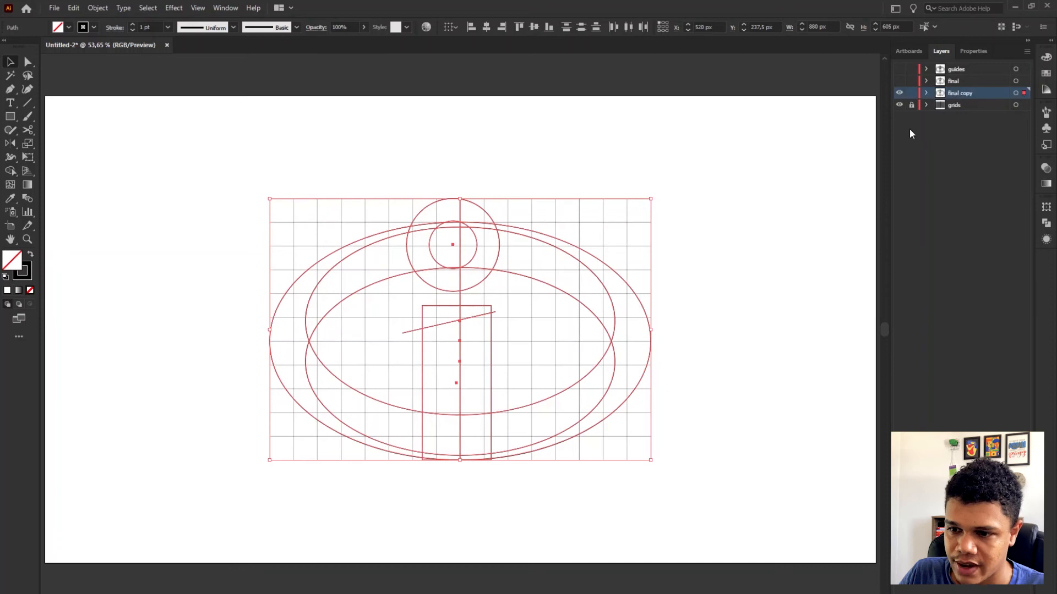
{"action": "left_click", "coordinate": [684, 146]}
Use Shape Builder on the rectangle and angled line to form the slanted-top stem below the line.
{"action": "left_click", "coordinate": [471, 307]}
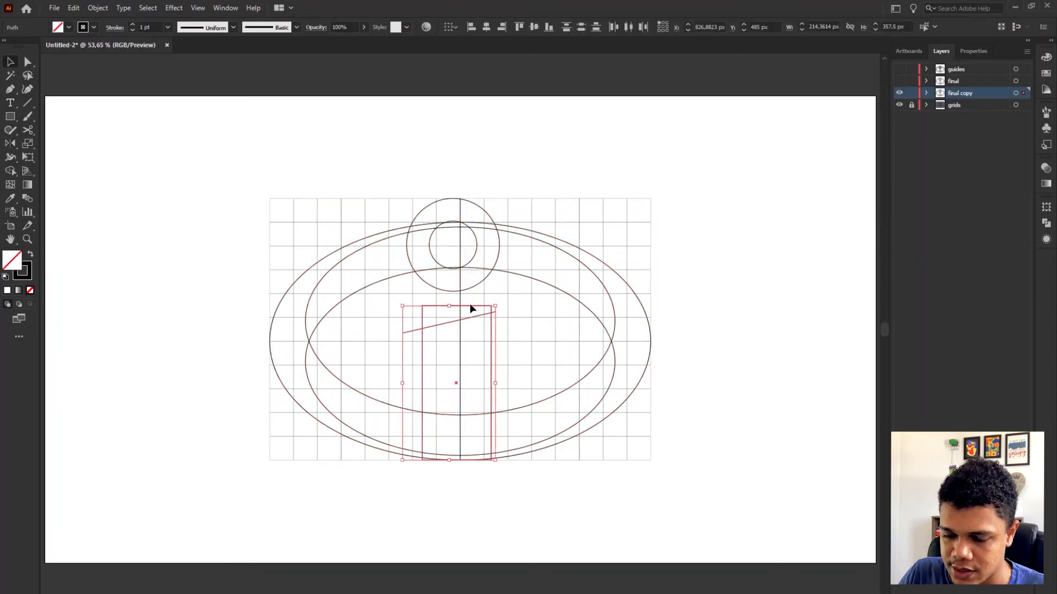
{"action": "key", "text": "shift+m"}
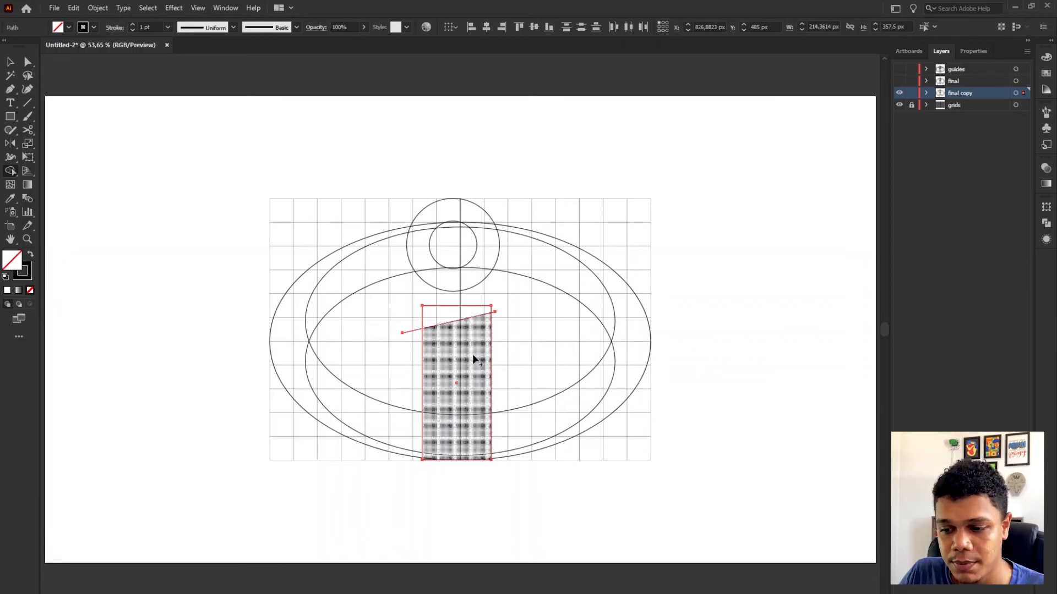
{"action": "left_click", "coordinate": [472, 354]}
{"action": "key", "text": "v"}
{"action": "left_click", "coordinate": [521, 315]}
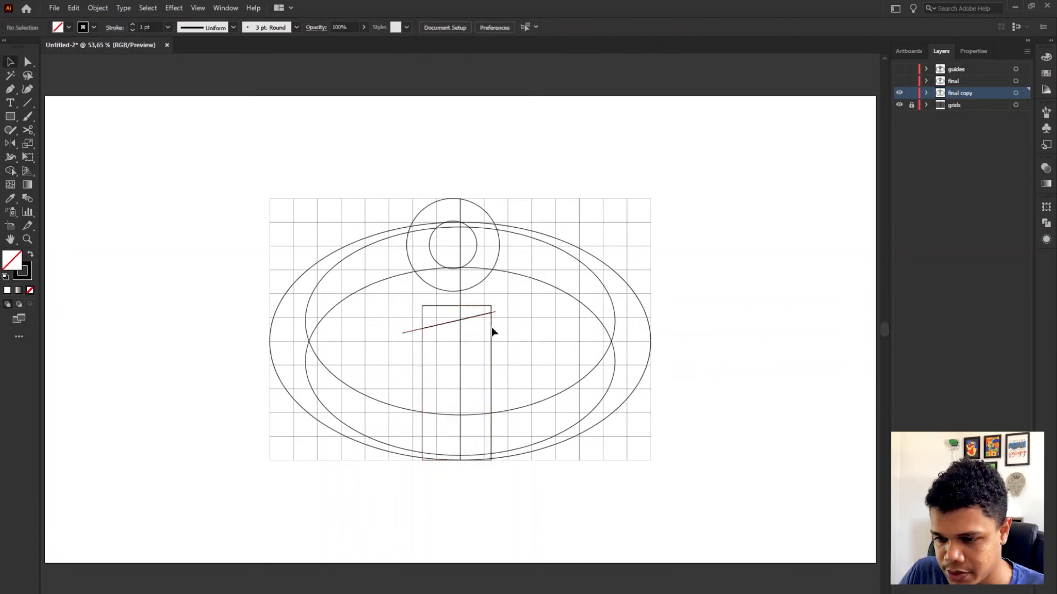
Cut the slanted stem, both circles and the outer ellipse, delete everything else on the copied layer, and paste them back in place.
{"action": "left_click", "coordinate": [492, 332]}
{"action": "left_click", "coordinate": [477, 254], "text": "shift"}
{"action": "left_click", "coordinate": [498, 253], "text": "shift"}
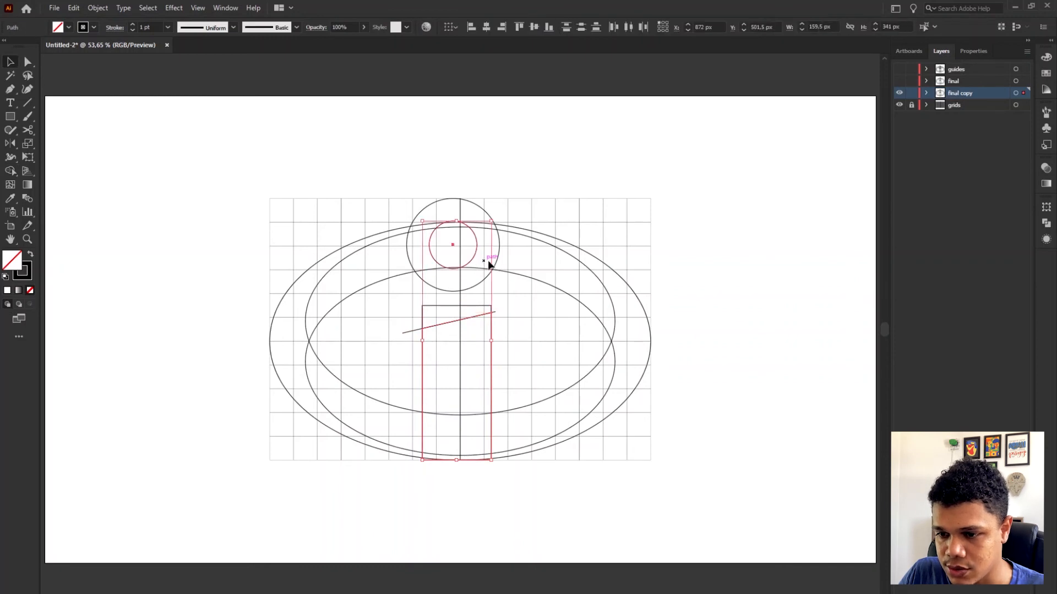
{"action": "left_click", "coordinate": [572, 248], "text": "shift"}
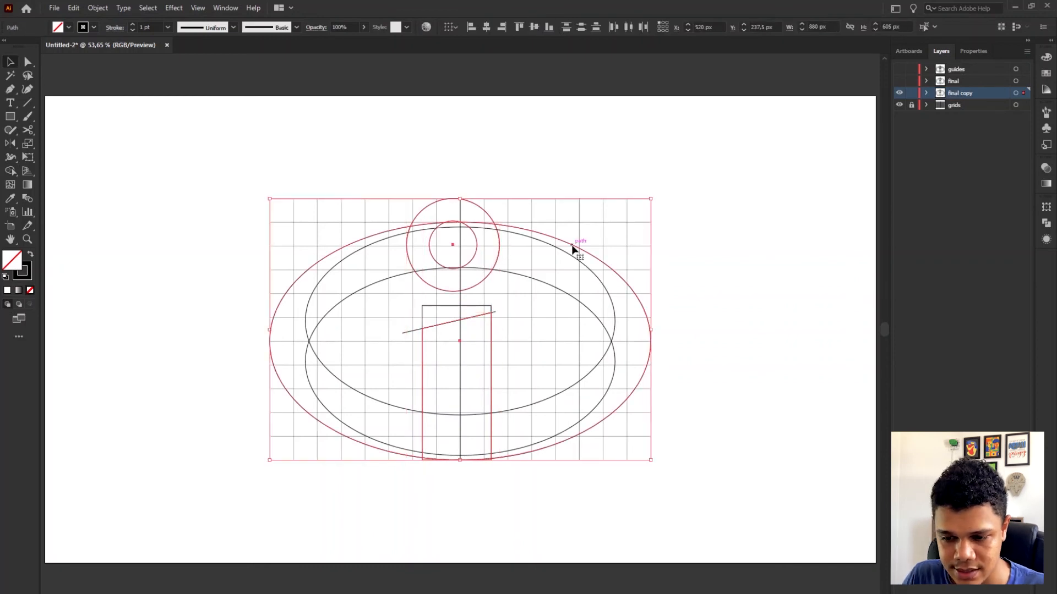
{"action": "key", "text": "Delete"}
{"action": "key", "text": "ctrl+a"}
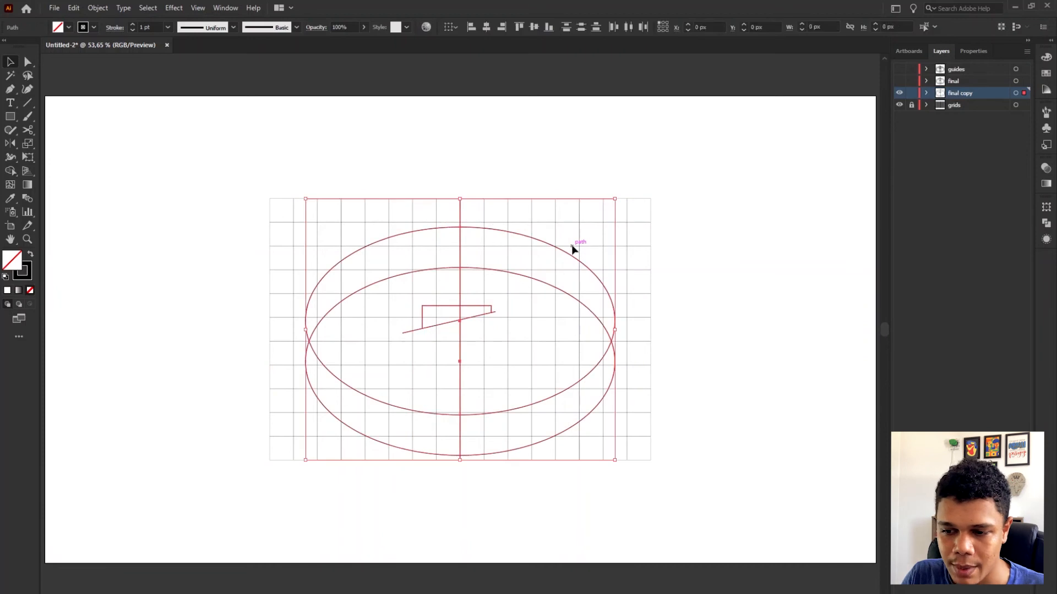
{"action": "key", "text": "Delete"}
{"action": "key", "text": "ctrl+f"}
{"action": "left_click", "coordinate": [491, 147]}
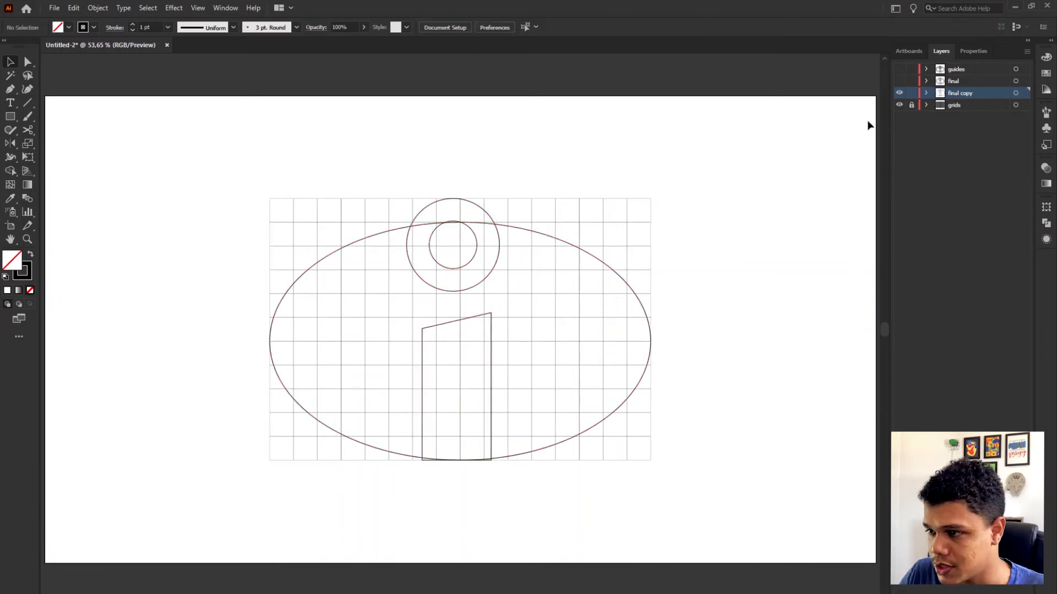
On the original final layer, merge opposite halves of the two inner ellipses along the centre line with Shape Builder and cut the merged shape.
{"action": "left_click", "coordinate": [898, 81]}
{"action": "left_click", "coordinate": [899, 92]}
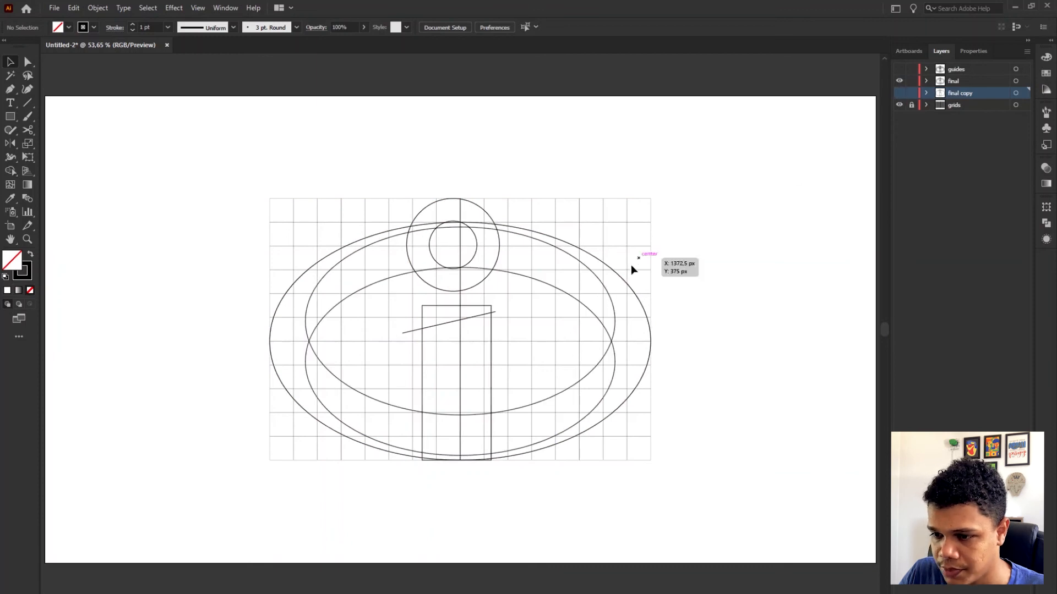
{"action": "left_click", "coordinate": [610, 349]}
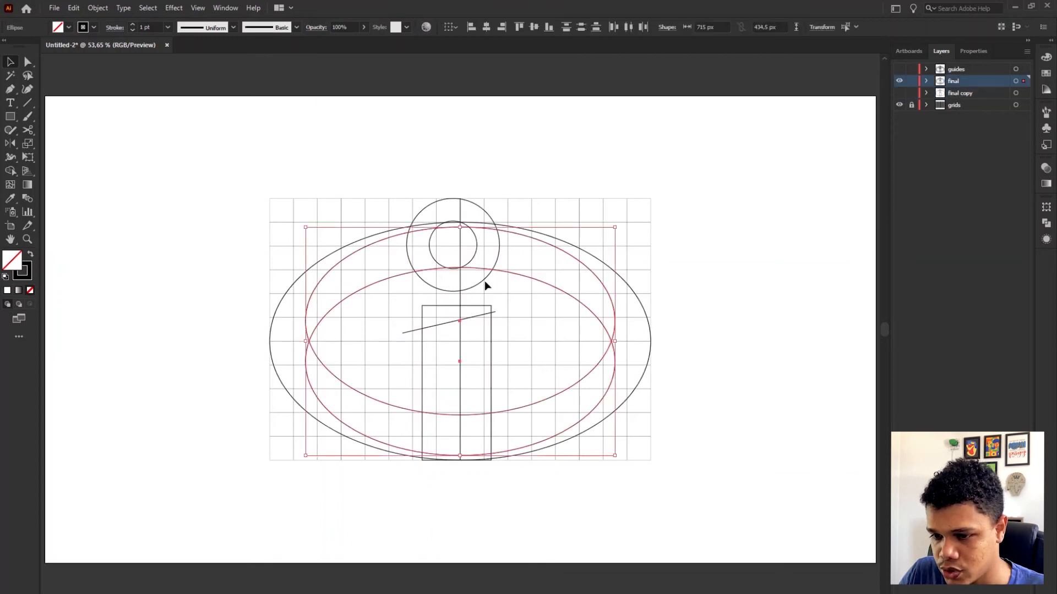
{"action": "left_click", "coordinate": [460, 303], "text": "shift"}
{"action": "key", "text": "shift+m"}
{"action": "mouse_move", "coordinate": [484, 242]}
{"action": "left_mouse_down"}
{"action": "mouse_move", "coordinate": [518, 247]}
{"action": "mouse_move", "coordinate": [555, 280]}
{"action": "mouse_move", "coordinate": [550, 324]}
{"action": "mouse_move", "coordinate": [375, 332]}
{"action": "mouse_move", "coordinate": [357, 424]}
{"action": "left_mouse_up"}
{"action": "key", "text": "v"}
{"action": "left_click", "coordinate": [552, 249]}
{"action": "key", "text": "Delete"}
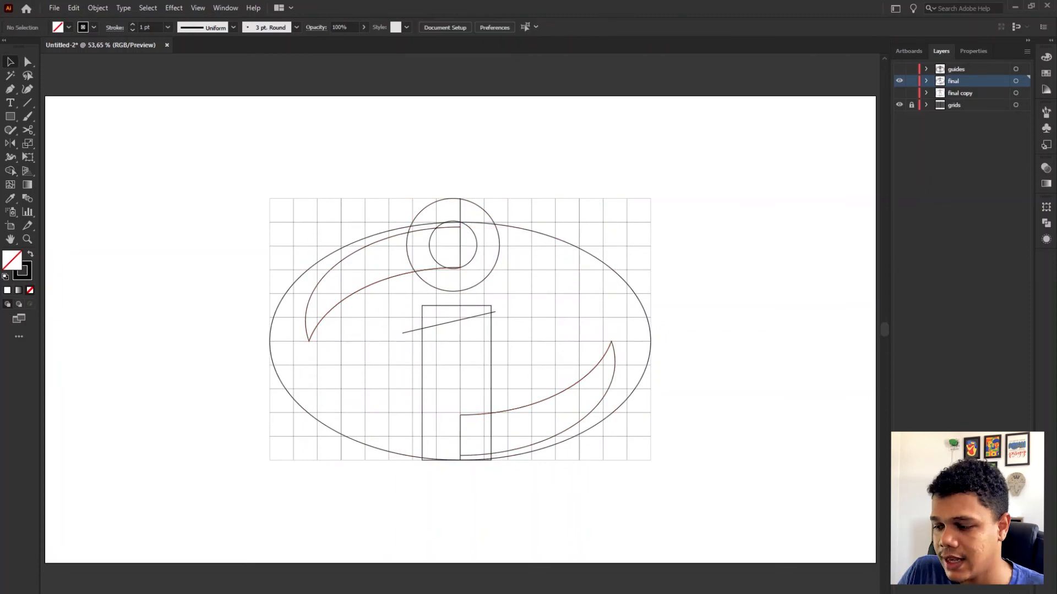
Delete the original final layer, rename its copy as final, and paste the merged inner shape in place on it.
{"action": "left_click", "coordinate": [1025, 589]}
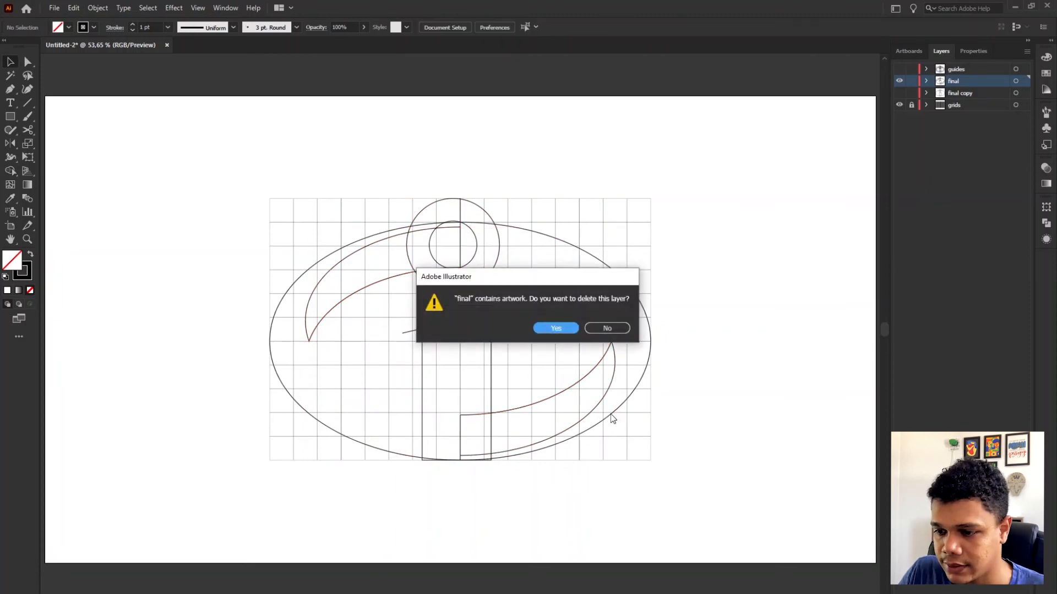
{"action": "left_click", "coordinate": [556, 328]}
{"action": "double_click", "coordinate": [961, 80]}
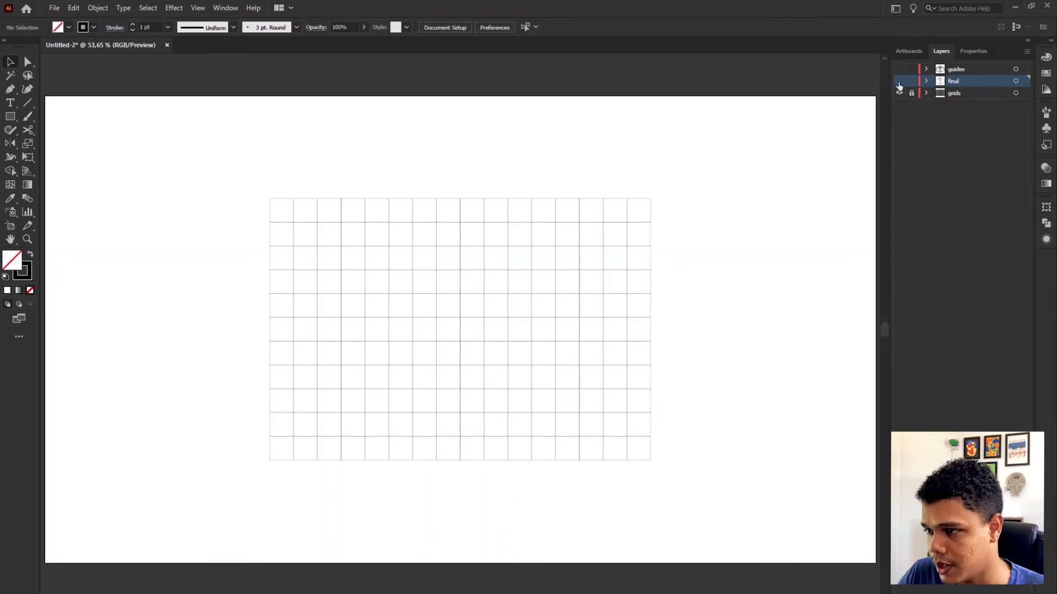
{"action": "left_click", "coordinate": [899, 81]}
{"action": "left_click", "coordinate": [898, 82]}
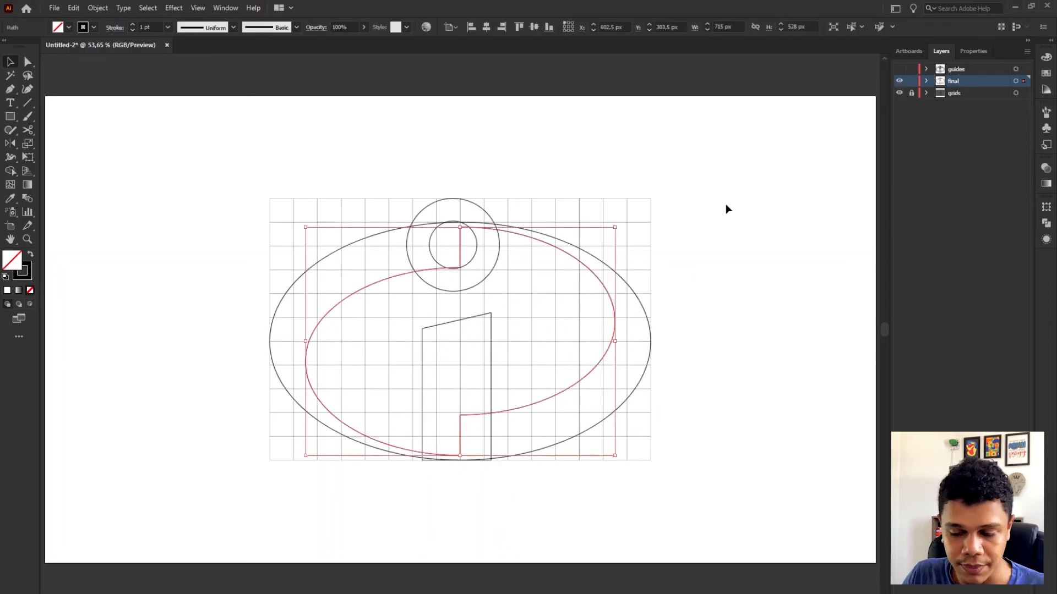
Swap fill and stroke on the merged inner shape, both circles and the outer ellipse to give them solid black fills.
{"action": "key", "text": "shift+x"}
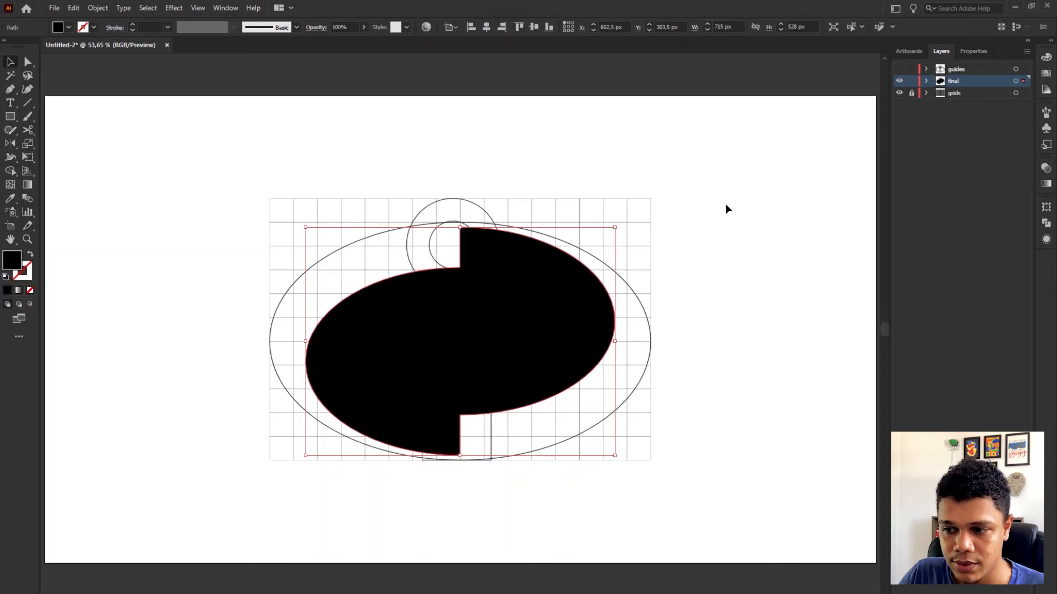
{"action": "left_click", "coordinate": [444, 241]}
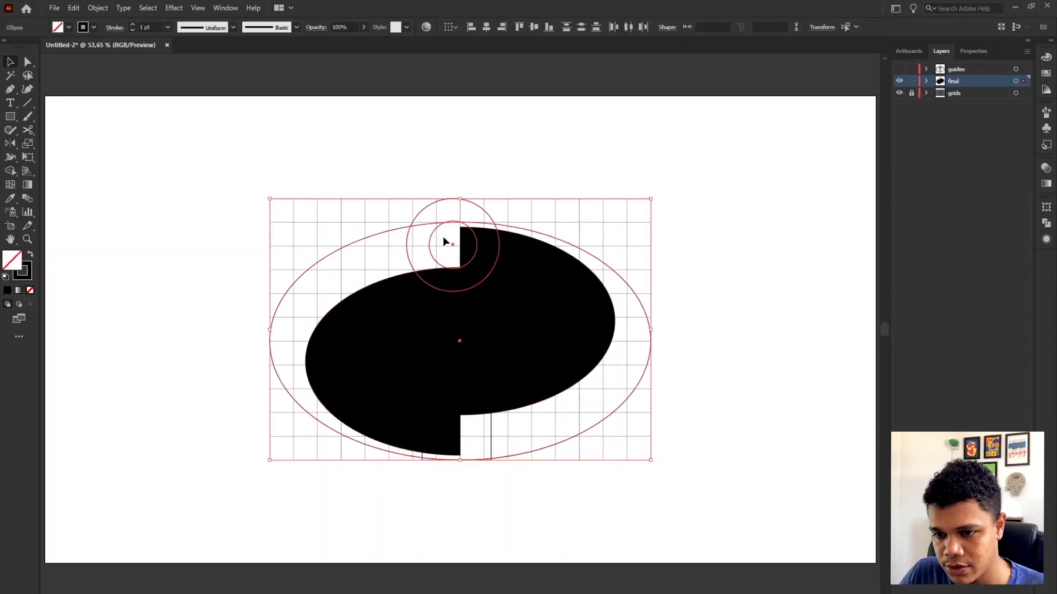
{"action": "key", "text": "shift+x"}
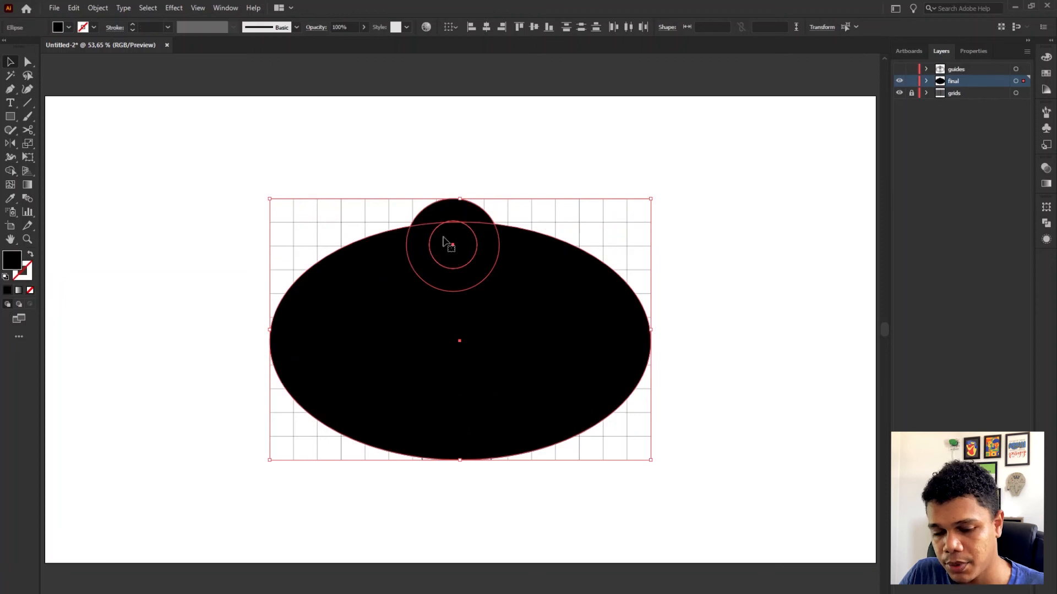
{"action": "left_click", "coordinate": [474, 194]}
Fill the inner circle with white sampled from the artboard using the Eyedropper.
{"action": "left_click", "coordinate": [450, 234]}
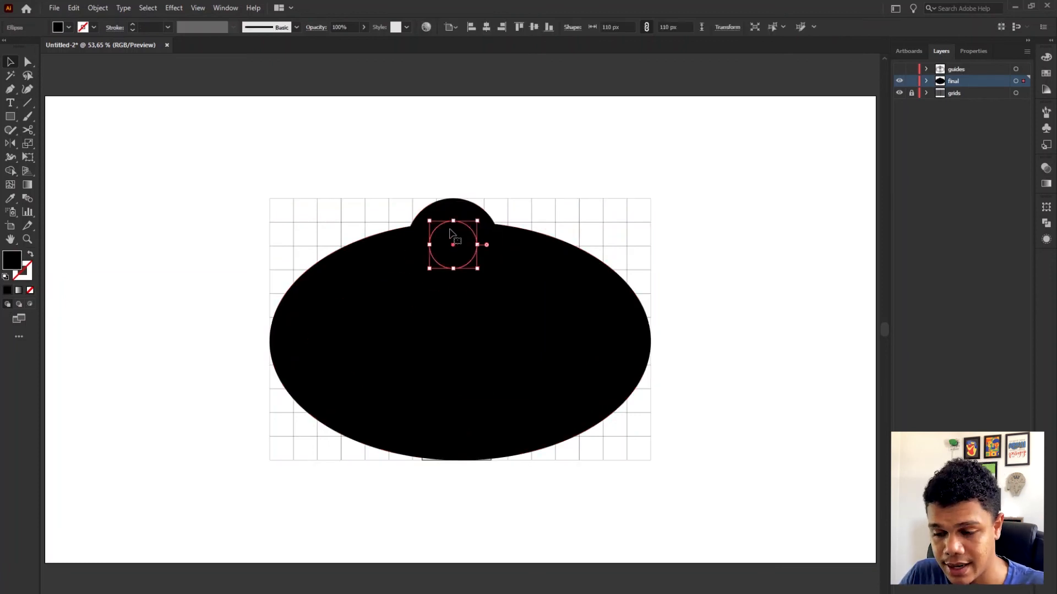
{"action": "key", "text": "i"}
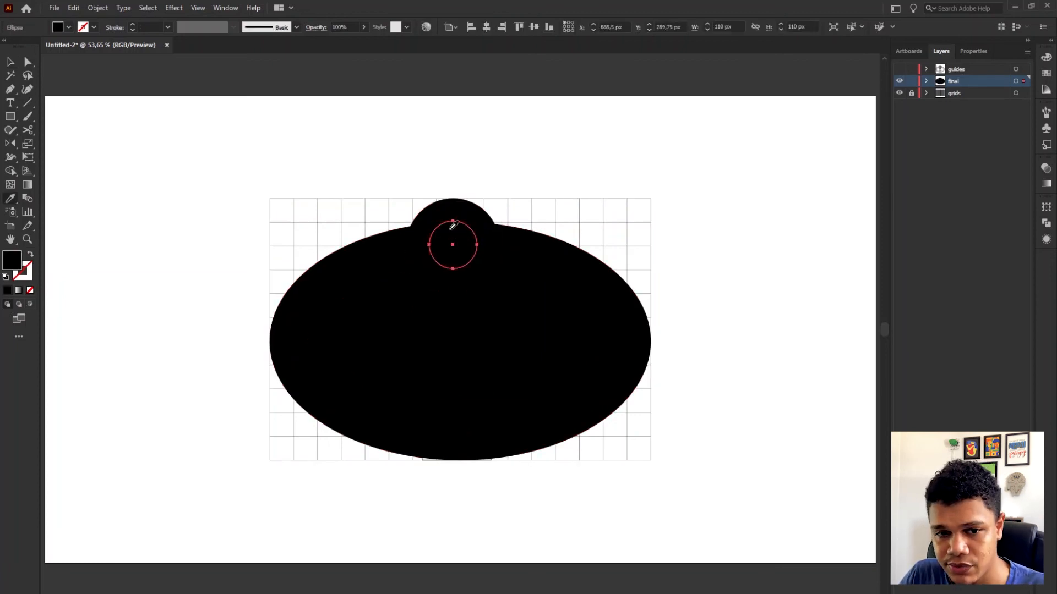
{"action": "left_click", "coordinate": [572, 132]}
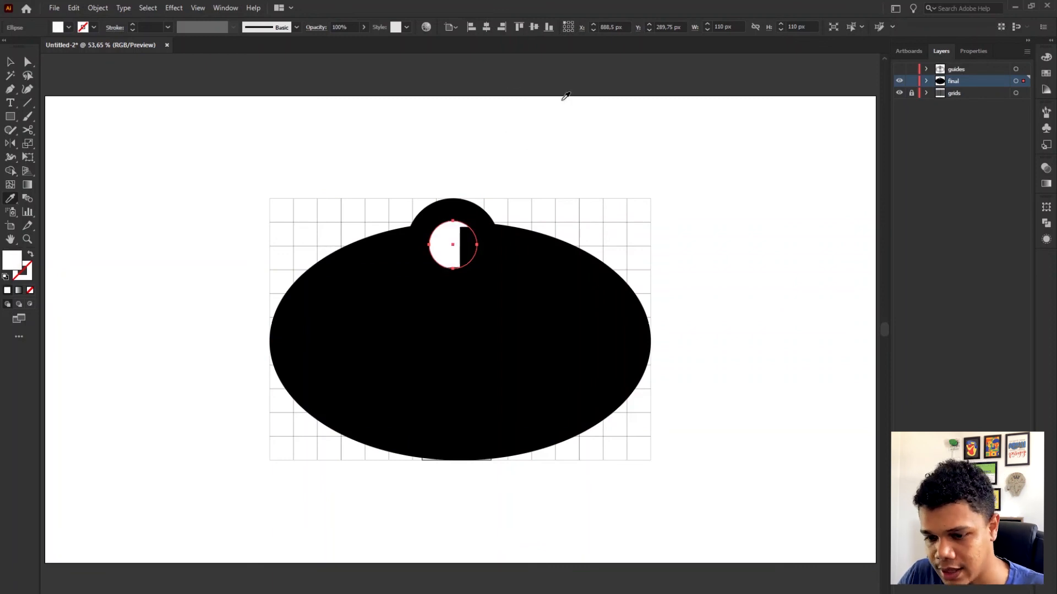
{"action": "key", "text": "v"}
Send the merged inner shape behind the outer ellipse and circles.
{"action": "left_click", "coordinate": [428, 207]}
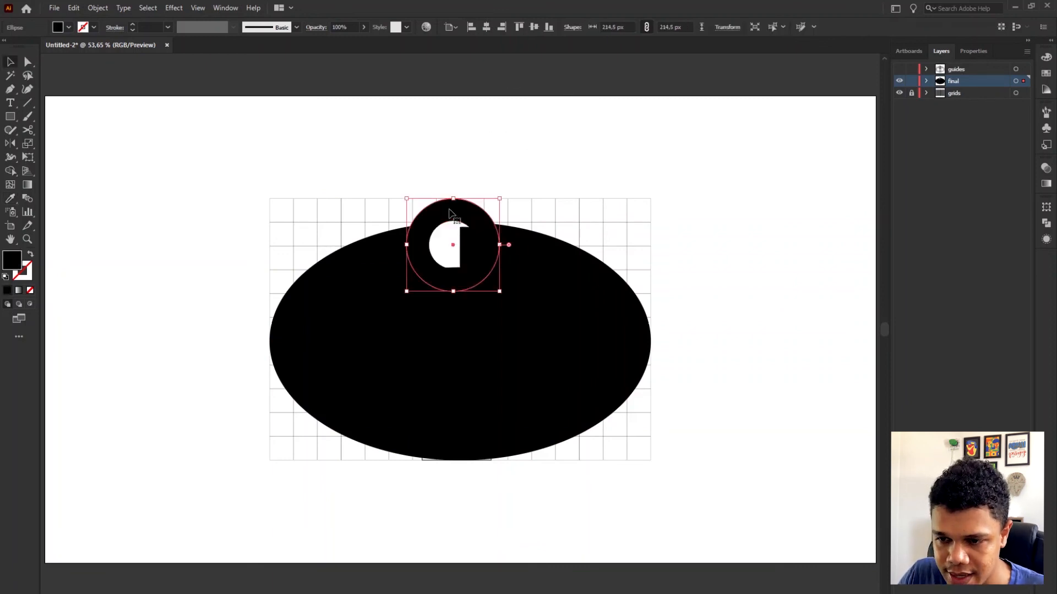
{"action": "left_click", "coordinate": [570, 277]}
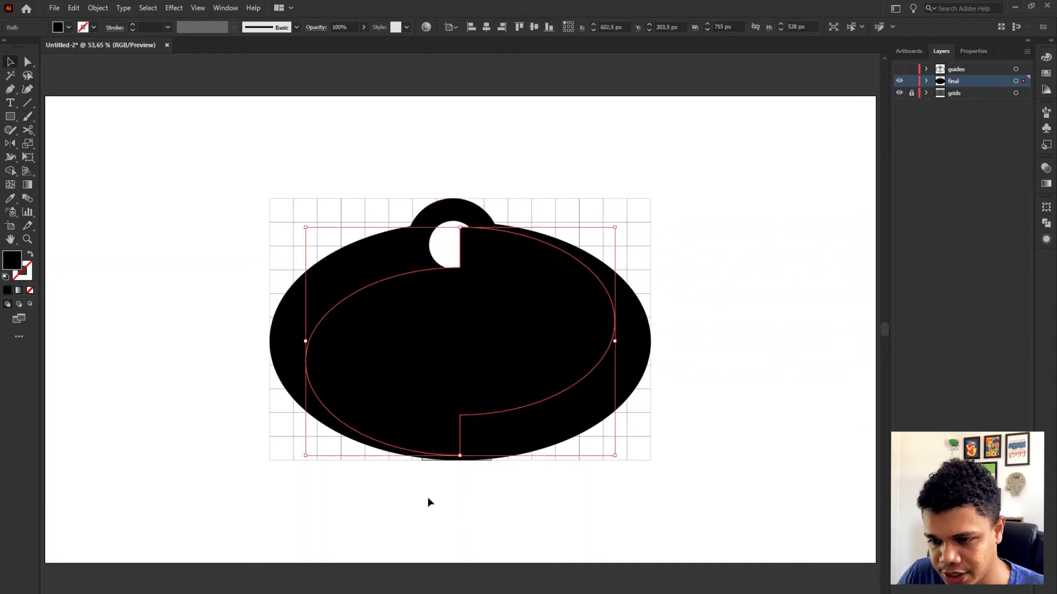
{"action": "key", "text": "Delete"}
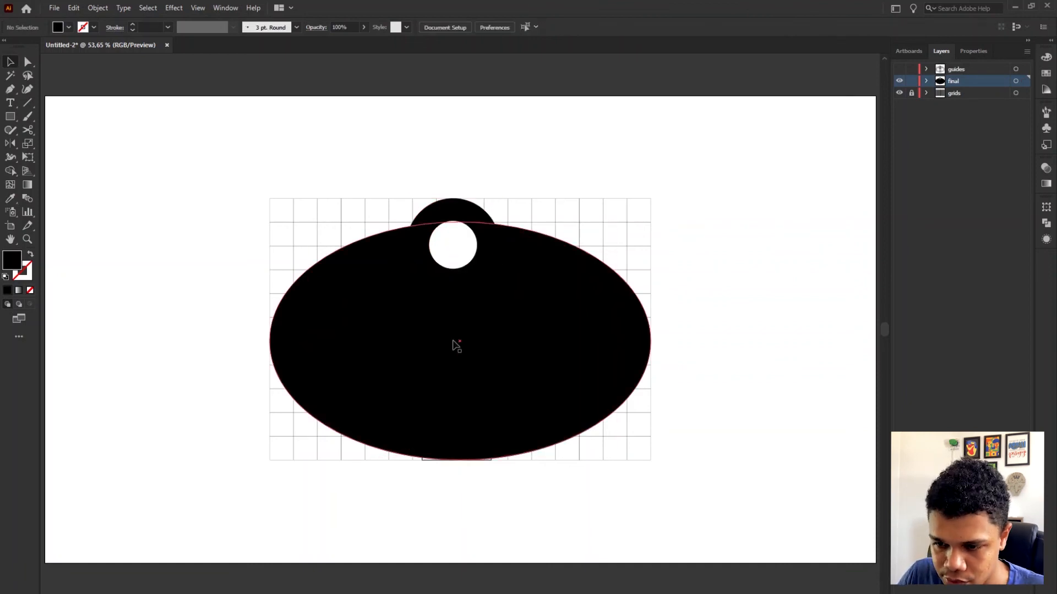
{"action": "left_click", "coordinate": [485, 315]}
{"action": "left_click", "coordinate": [482, 283], "text": "shift"}
{"action": "left_click", "coordinate": [471, 253], "text": "shift"}
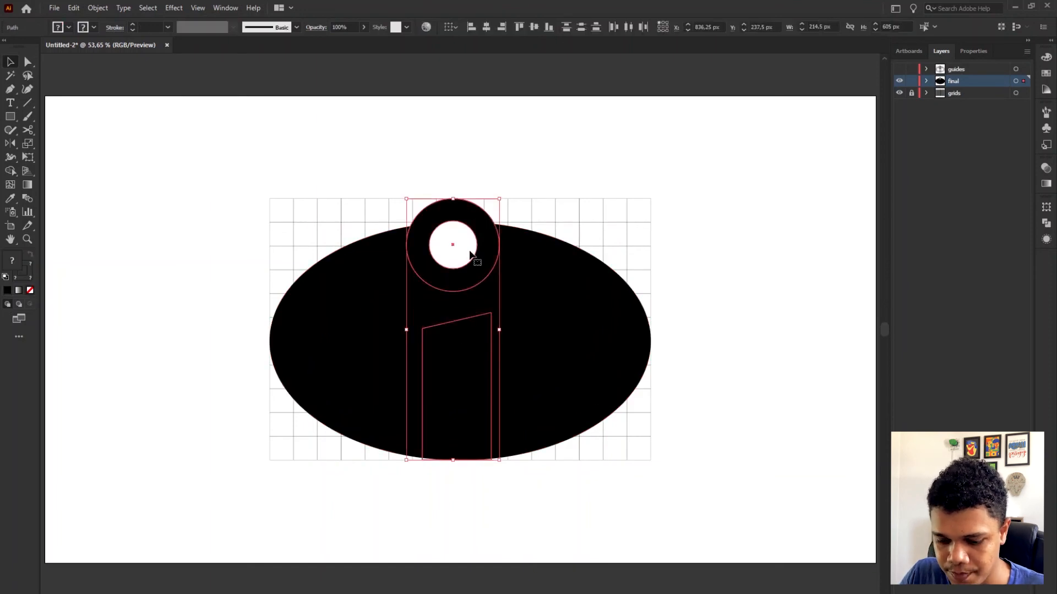
{"action": "key", "text": "ctrl+z"}
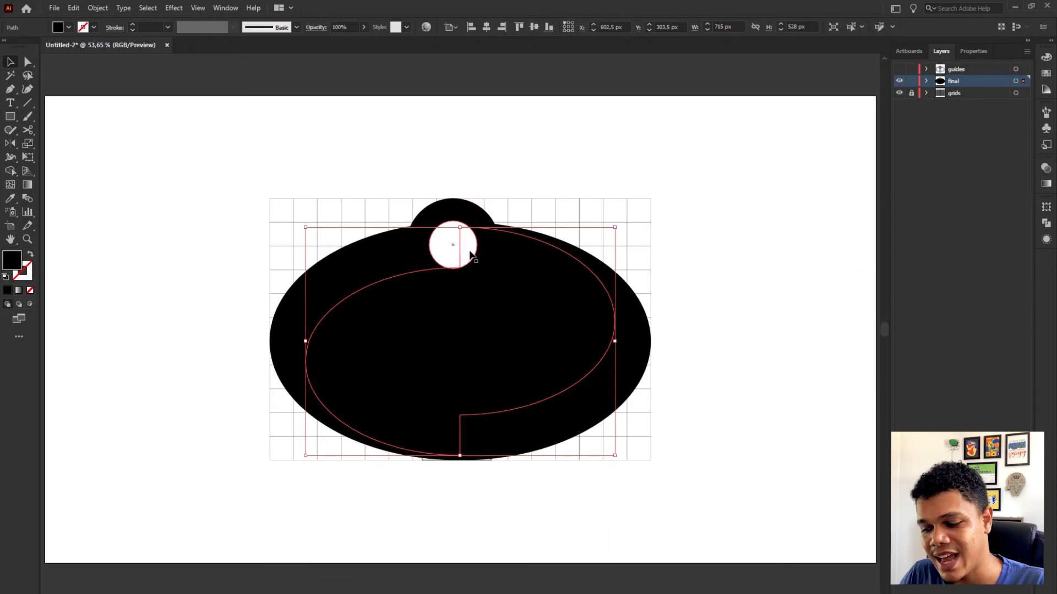
Reset the outer circle and the slanted-top stem to the default white fill and remove their strokes.
{"action": "left_click", "coordinate": [417, 237]}
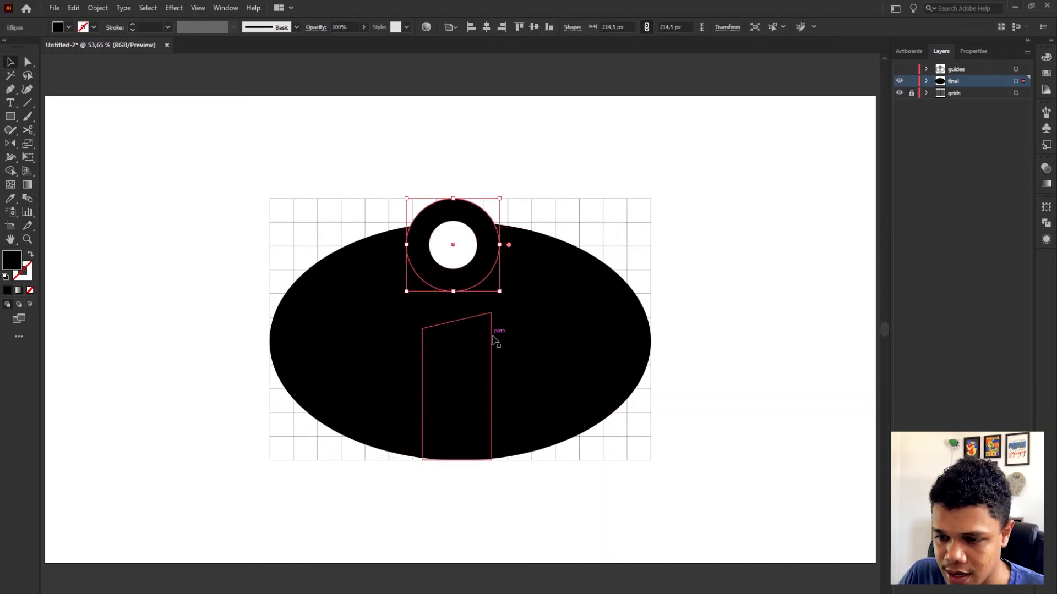
{"action": "left_click", "coordinate": [494, 332], "text": "shift"}
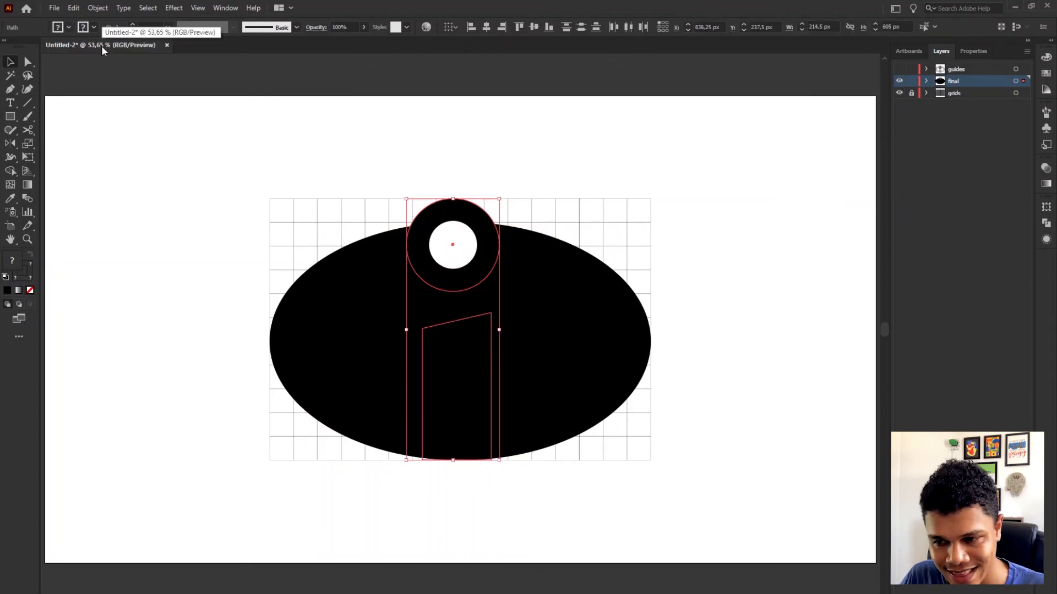
{"action": "key", "text": "d"}
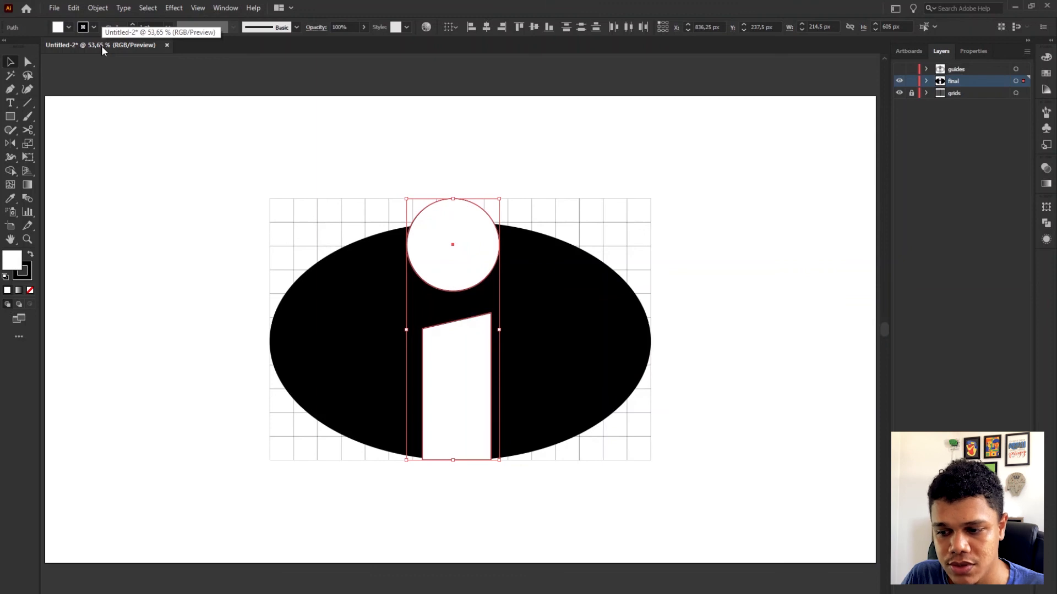
{"action": "key", "text": "x"}
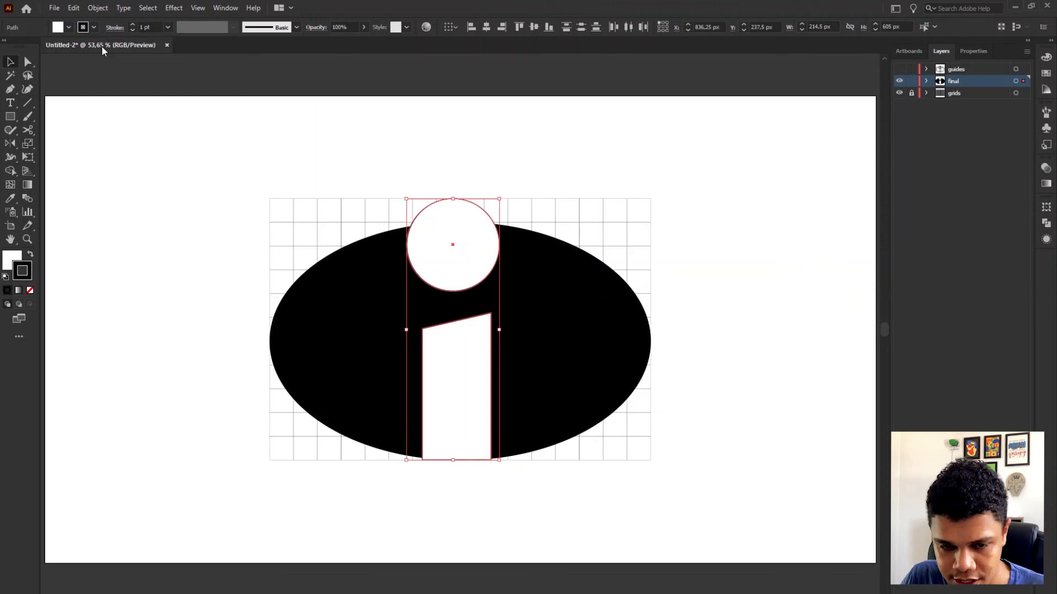
{"action": "key", "text": "slash"}
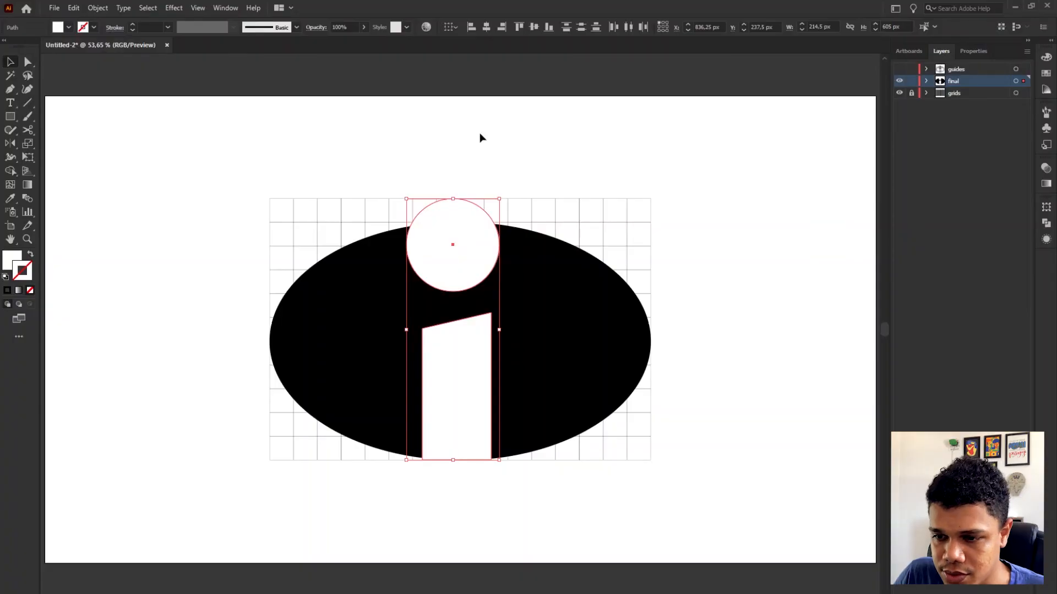
Fill the outer circle and the slanted-top stem with the yellow swatch.
{"action": "left_click", "coordinate": [478, 283]}
{"action": "left_click", "coordinate": [482, 325], "text": "shift"}
{"action": "left_click", "coordinate": [68, 27]}
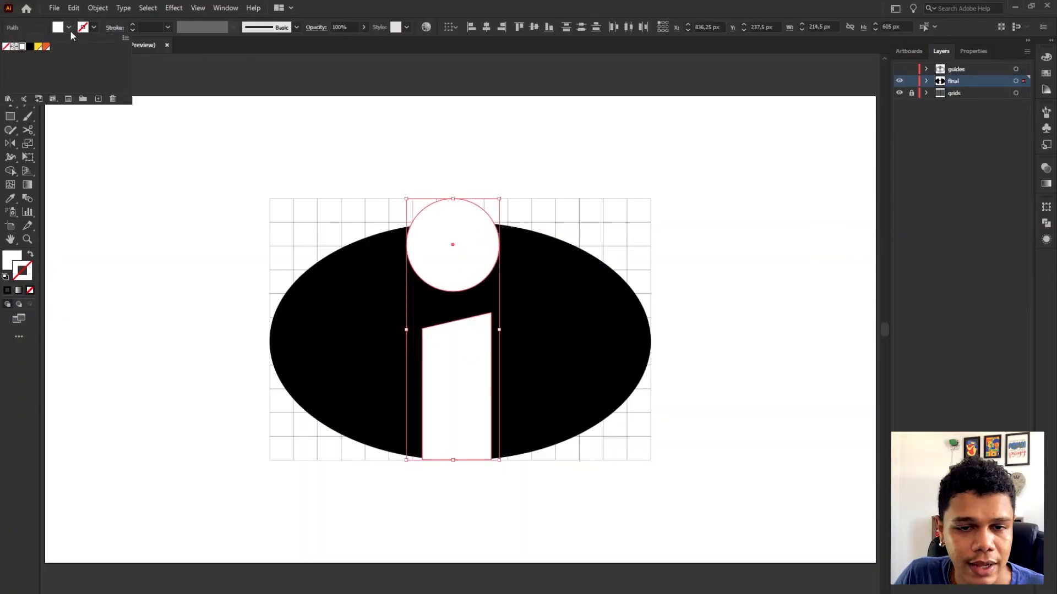
{"action": "left_click", "coordinate": [46, 50]}
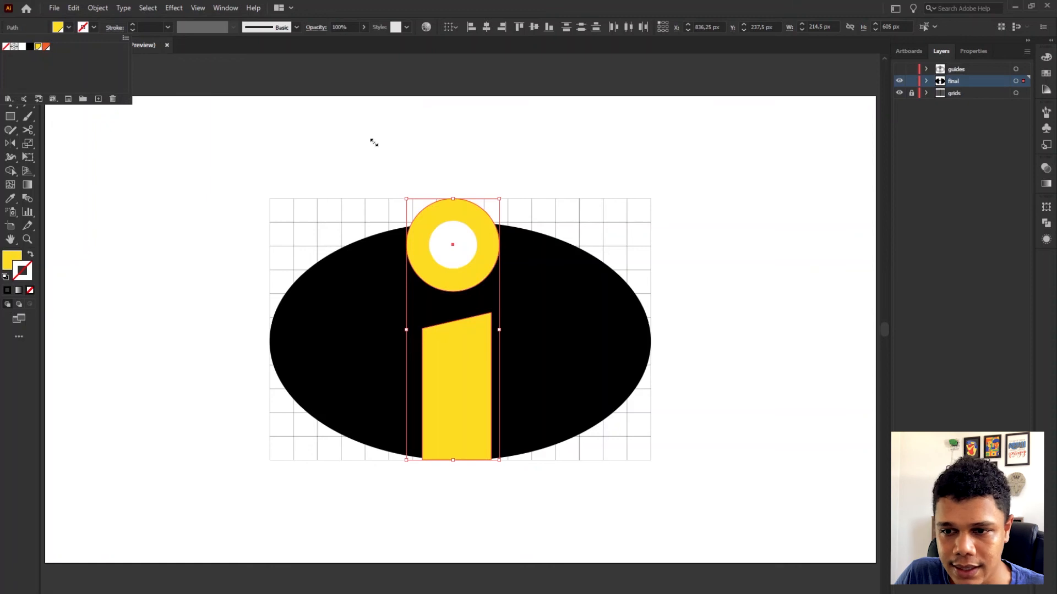
Fill the large outer ellipse with the orange swatch, keeping the black inner shape in its original place.
{"action": "left_click", "coordinate": [283, 253]}
{"action": "left_click", "coordinate": [297, 300]}
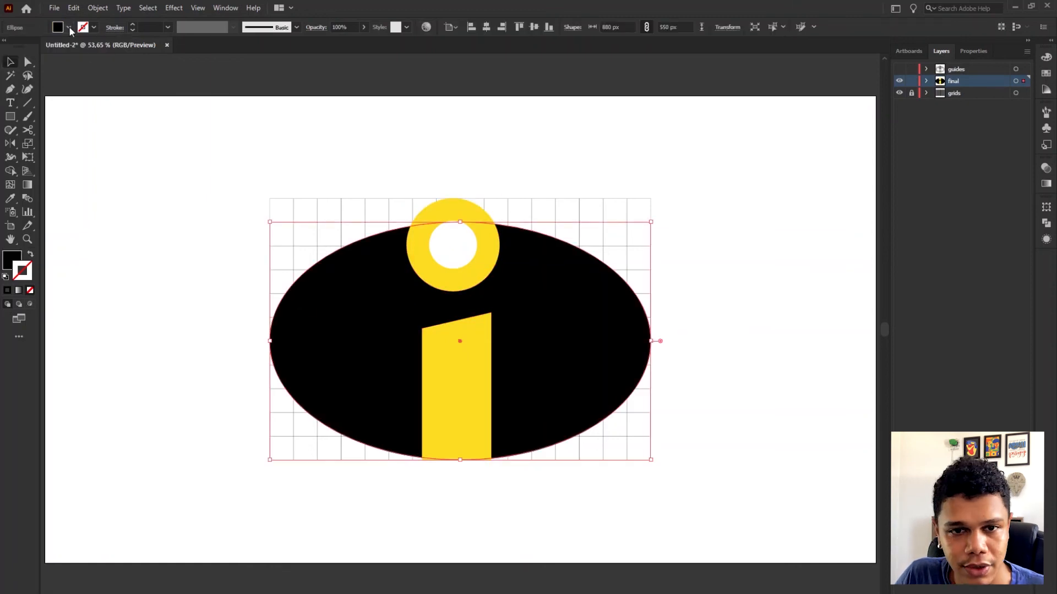
{"action": "left_click", "coordinate": [68, 27]}
{"action": "left_click", "coordinate": [46, 46]}
{"action": "left_click_drag", "start_coordinate": [510, 314], "coordinate": [679, 212]}
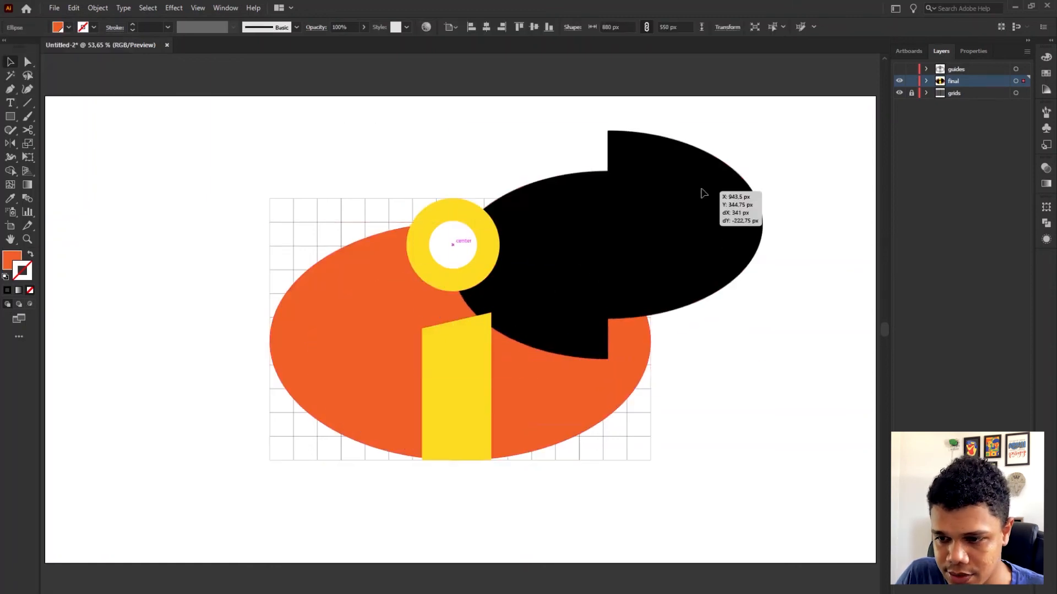
{"action": "key", "text": "ctrl+z"}
Expand the final layer and target each of its paths and ellipses in turn to examine the layer's contents.
{"action": "left_click", "coordinate": [926, 81]}
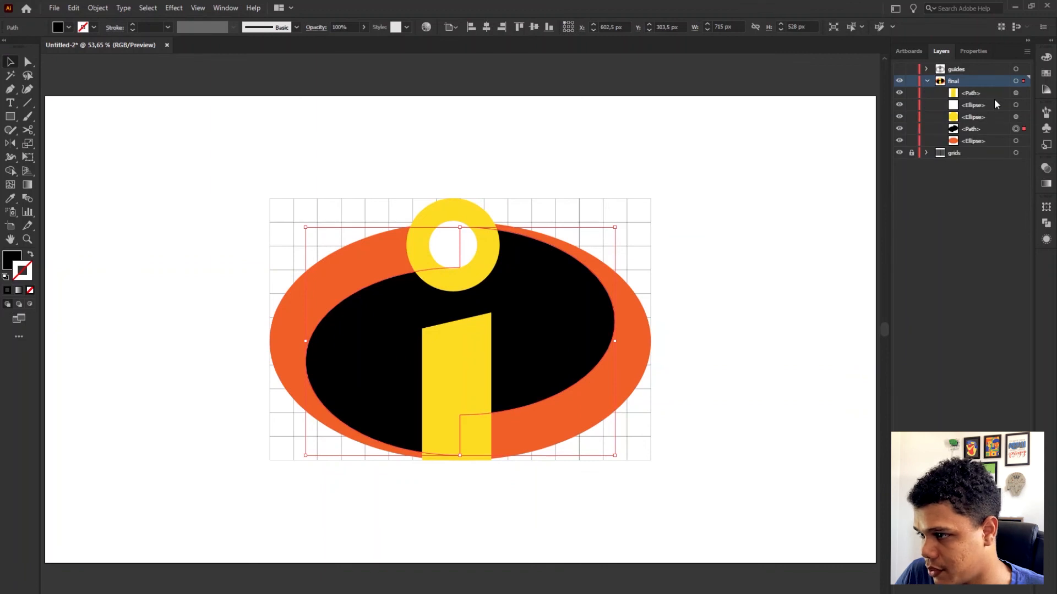
{"action": "left_click", "coordinate": [1016, 93]}
{"action": "left_click", "coordinate": [1015, 105]}
{"action": "left_click", "coordinate": [1015, 116]}
{"action": "left_click", "coordinate": [1016, 129]}
{"action": "left_click", "coordinate": [1015, 141]}
{"action": "left_click", "coordinate": [804, 154]}
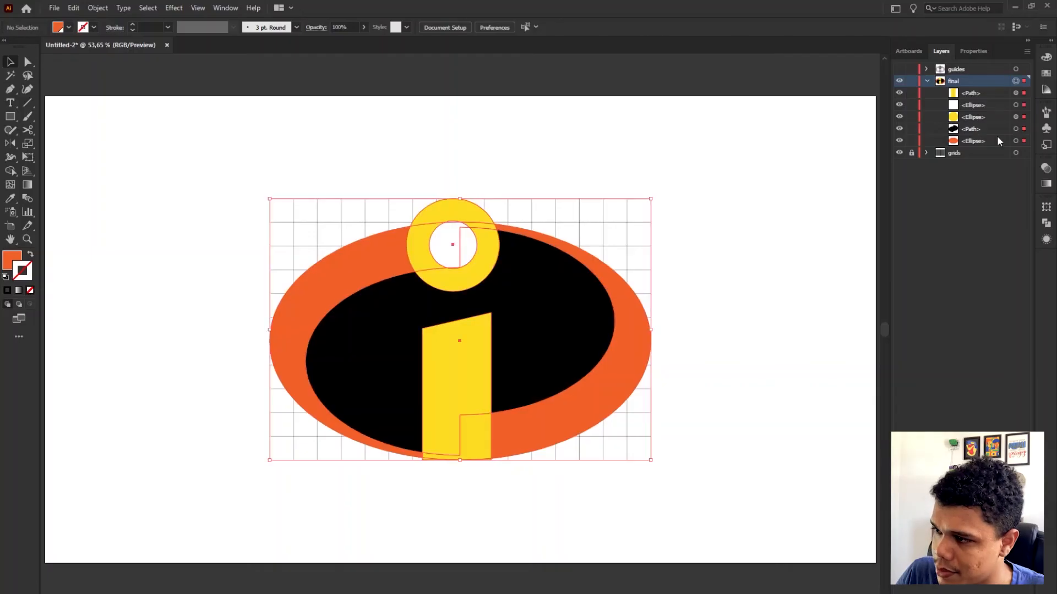
Target the whole final layer, set its opacity to 40%, and collapse its object list.
{"action": "left_click", "coordinate": [1016, 81]}
{"action": "left_click", "coordinate": [345, 27]}
{"action": "type", "text": "40"}
{"action": "key", "text": "Return"}
{"action": "left_click", "coordinate": [926, 81]}
Show the guides layer to compare it with the faded logo, and hide both the guides and grids layers.
{"action": "left_click", "coordinate": [899, 69]}
{"action": "left_click", "coordinate": [741, 171]}
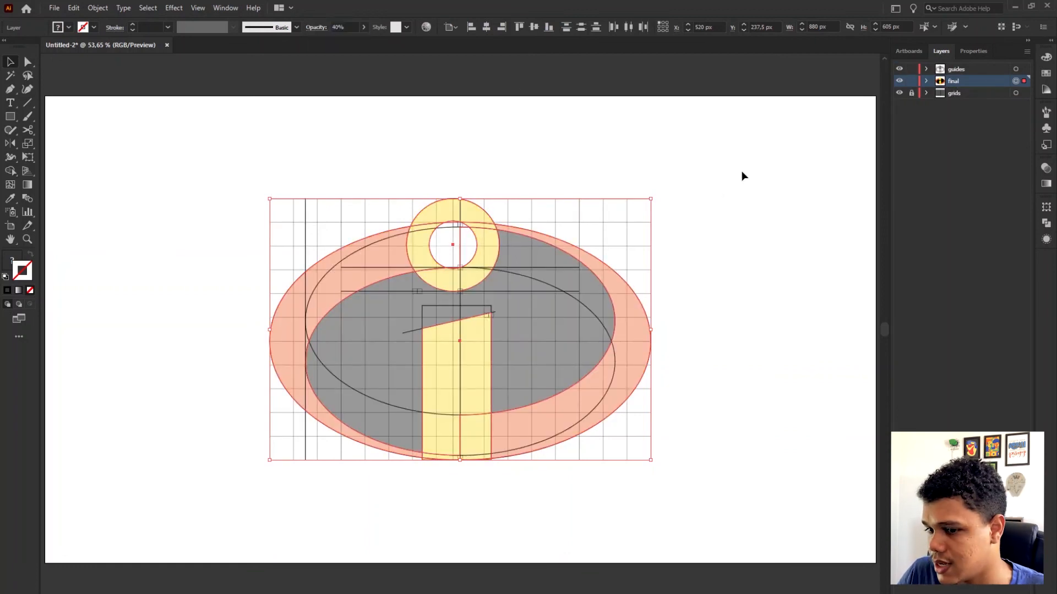
{"action": "left_click", "coordinate": [900, 68]}
{"action": "left_click", "coordinate": [900, 93]}
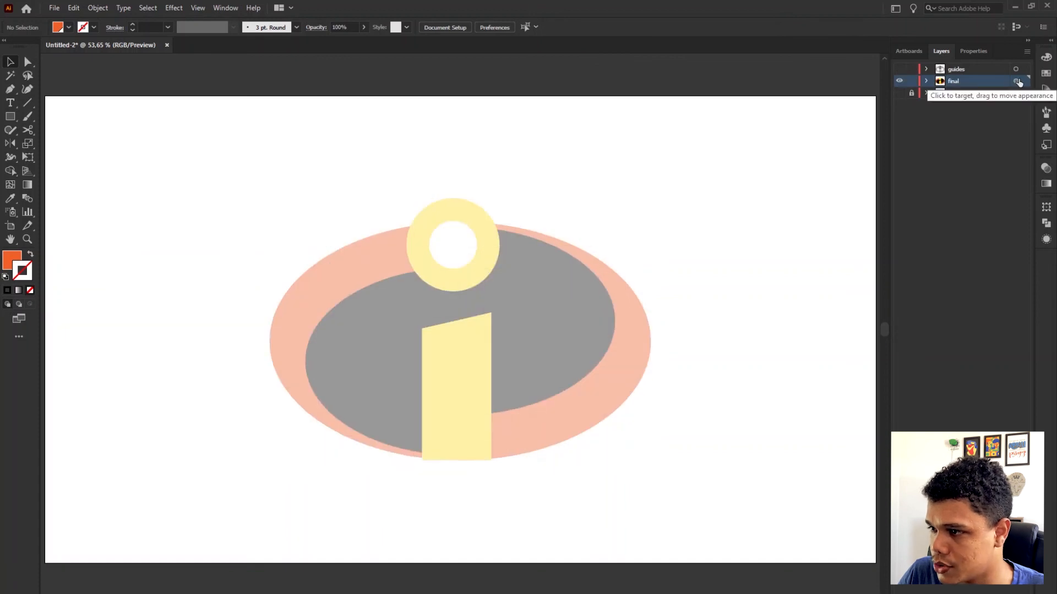